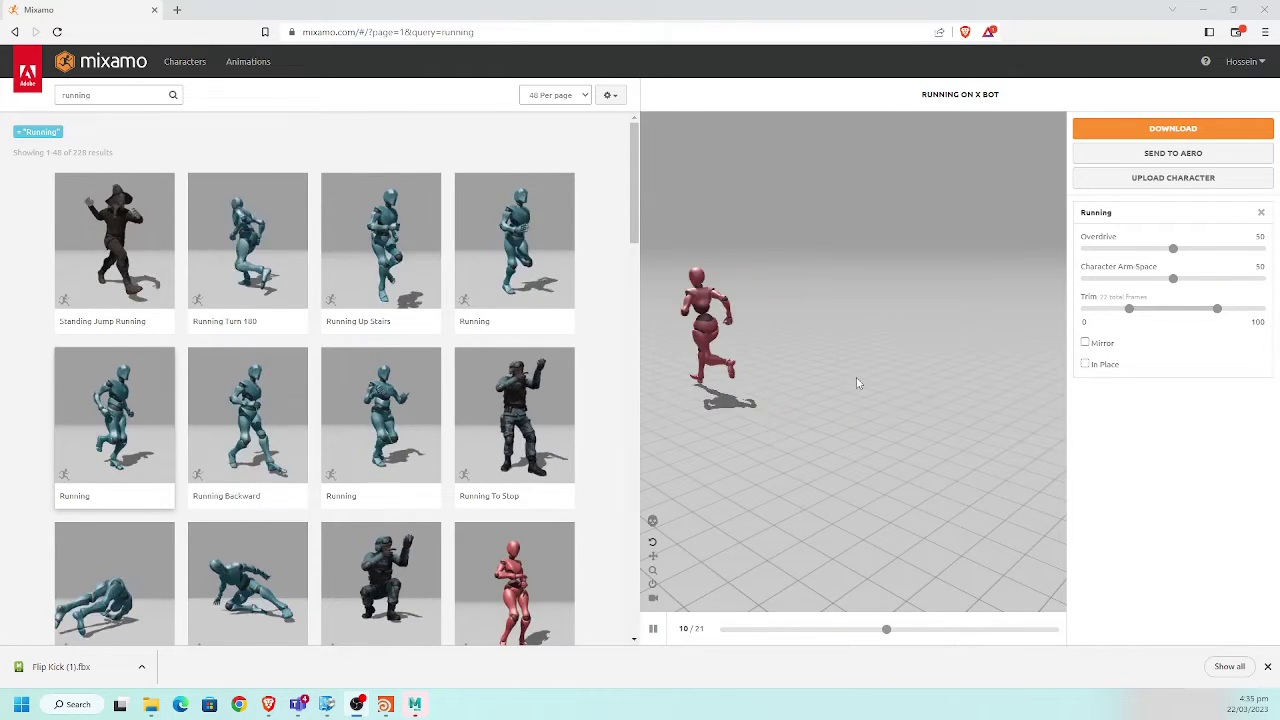
- Download Mixamo's Running animation as FBX Binary with skin at 24 fps into Downloads
left_click(1150, 134)
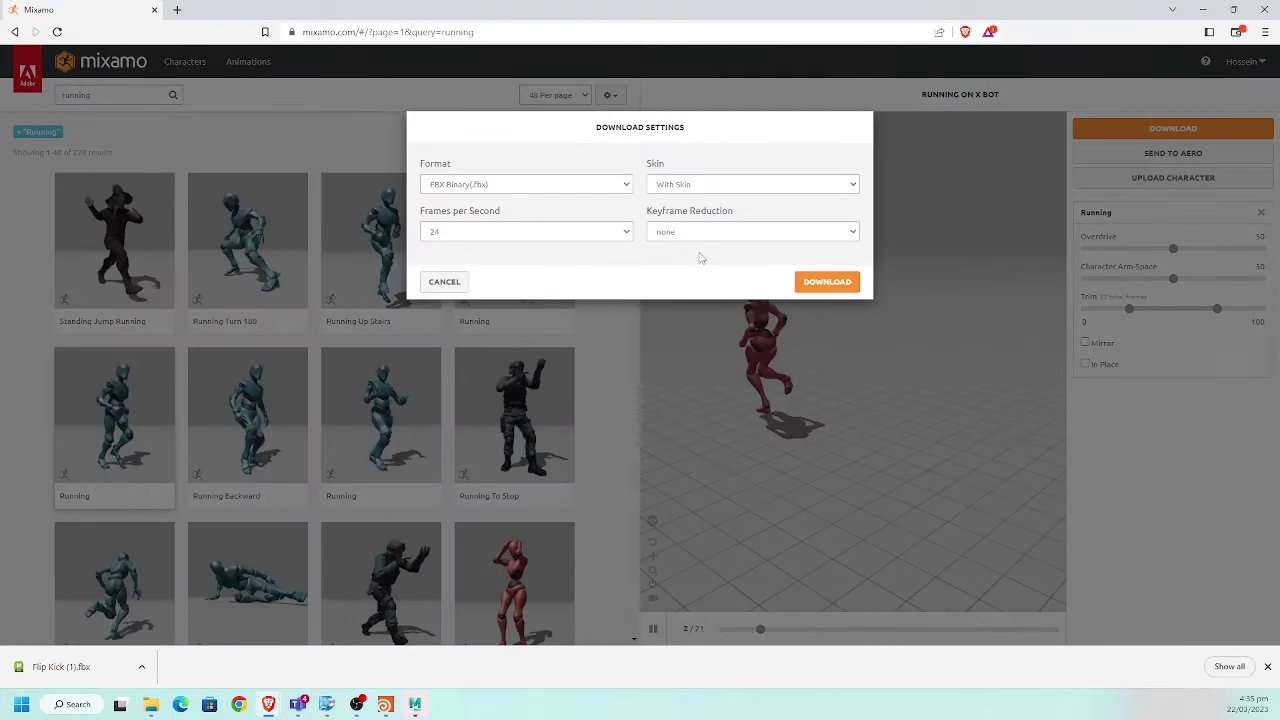
left_click(820, 285)
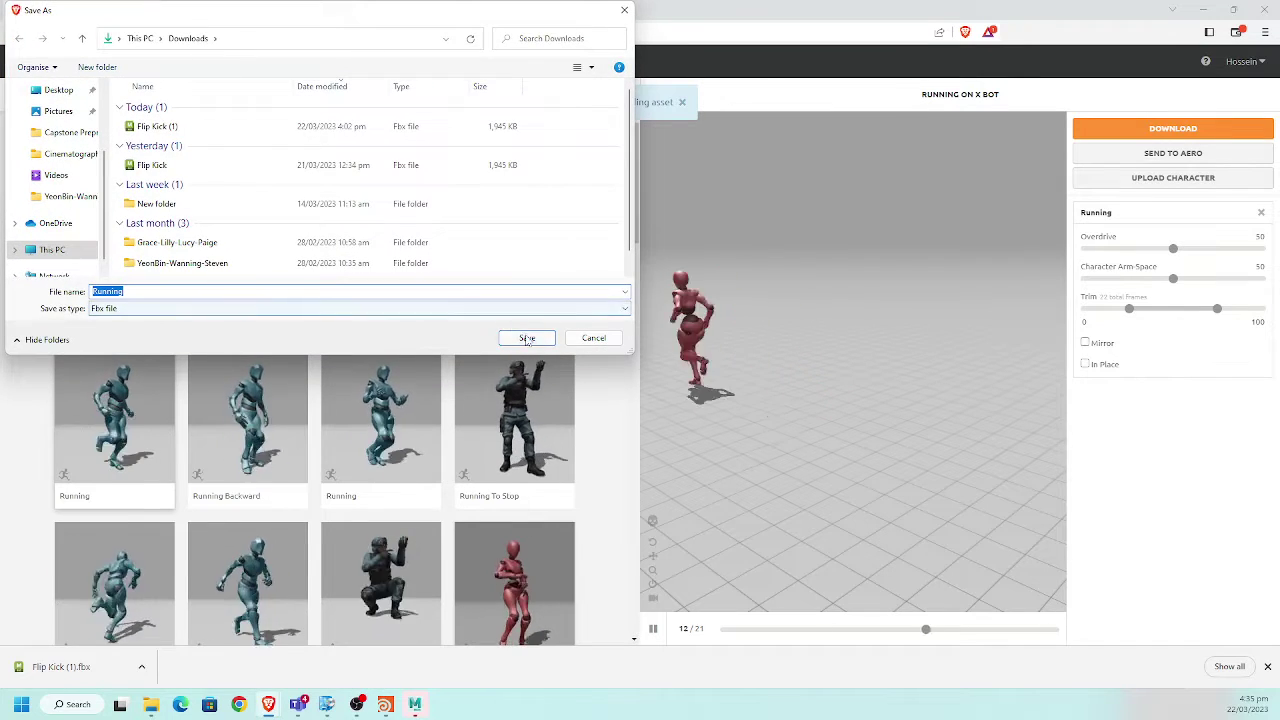
left_click(527, 340)
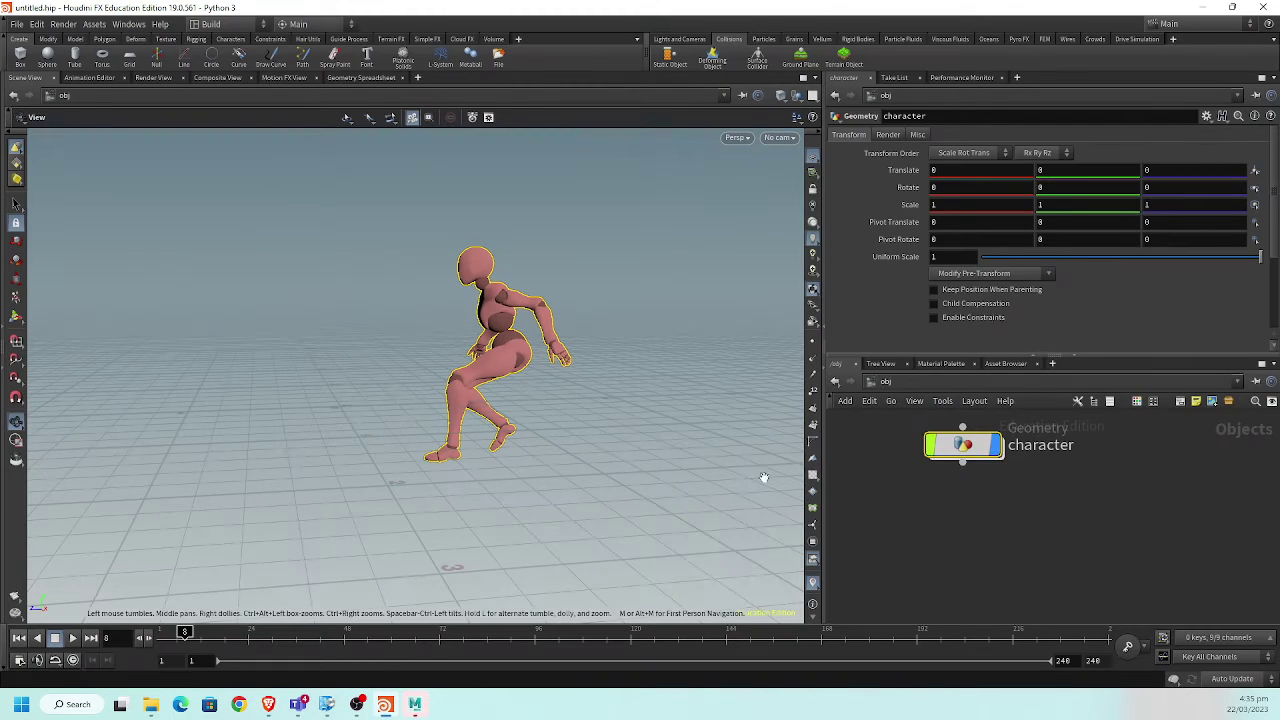
- Delete the old character object and add a new Geometry object renamed 'character'
key("Delete")
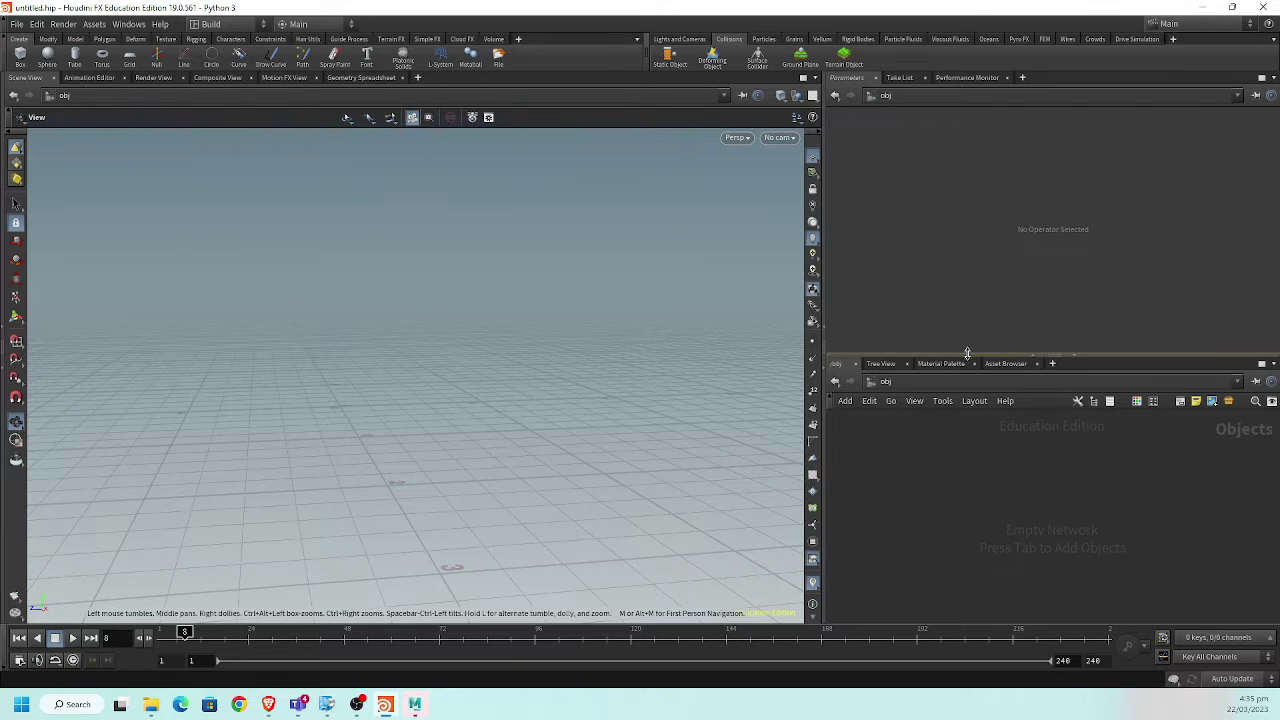
left_click_drag(940, 355, 950, 320)
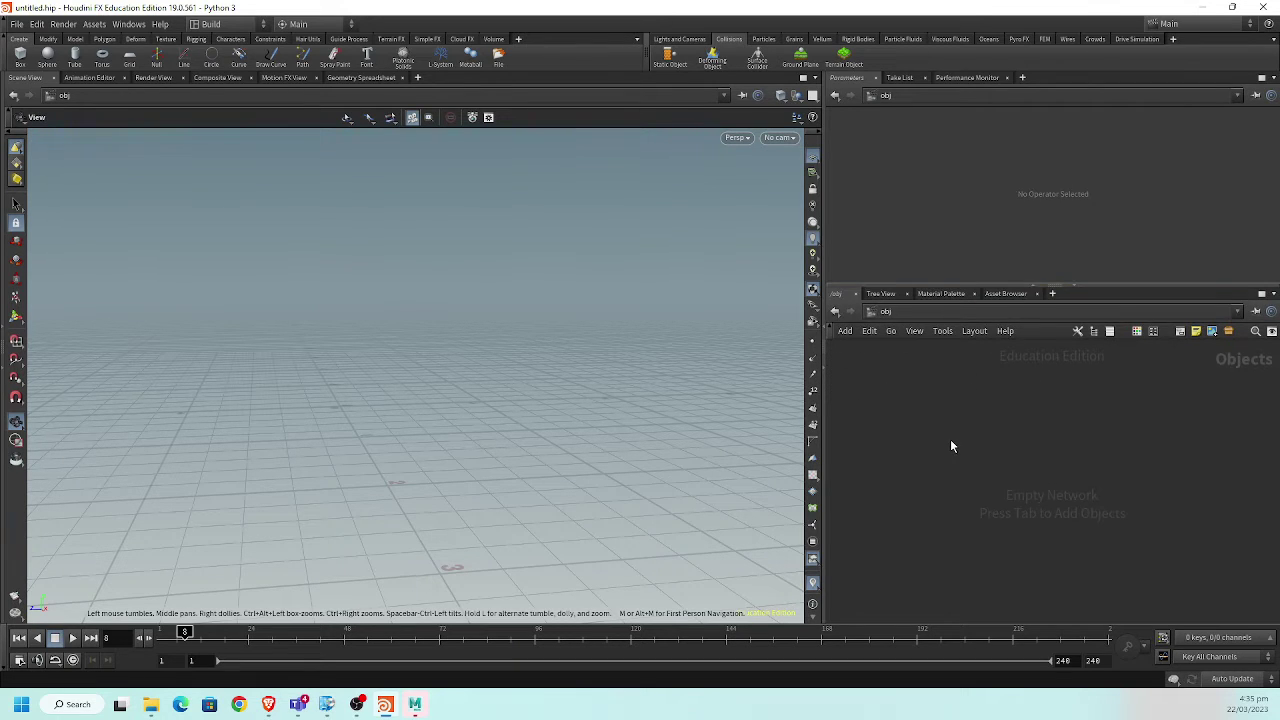
key("Tab")
type("geo")
key("Return")
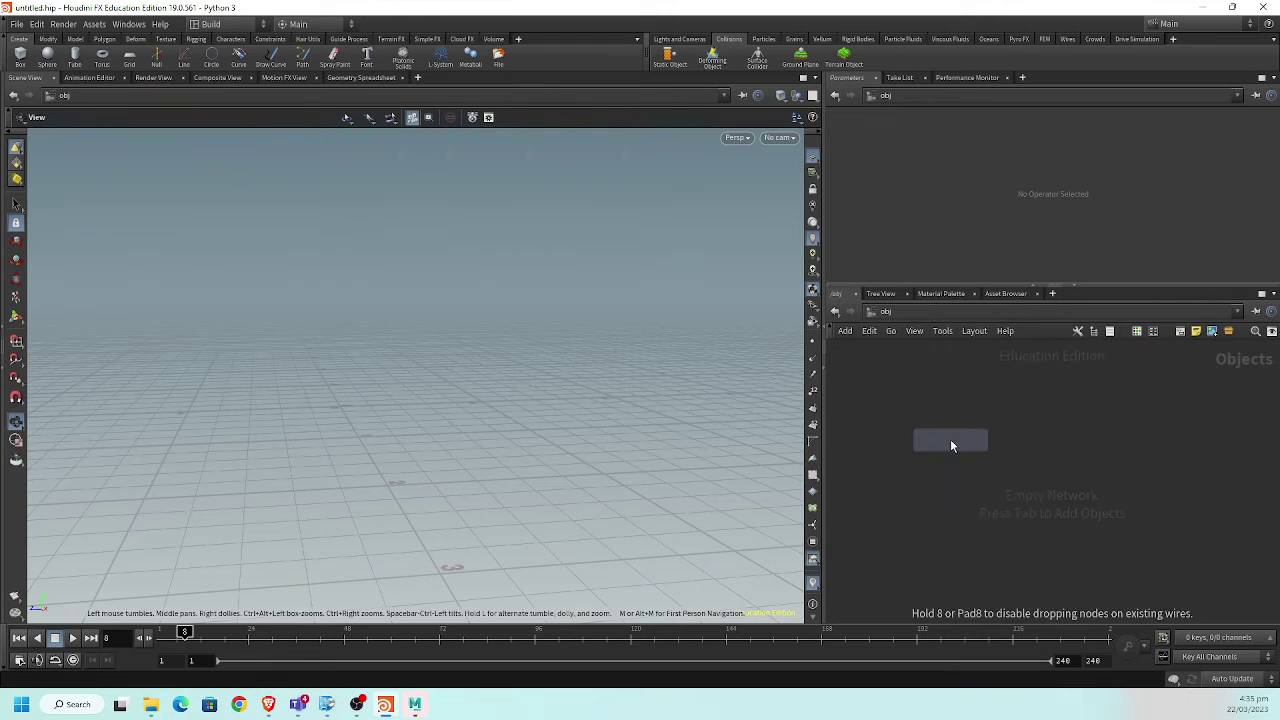
left_click(951, 440)
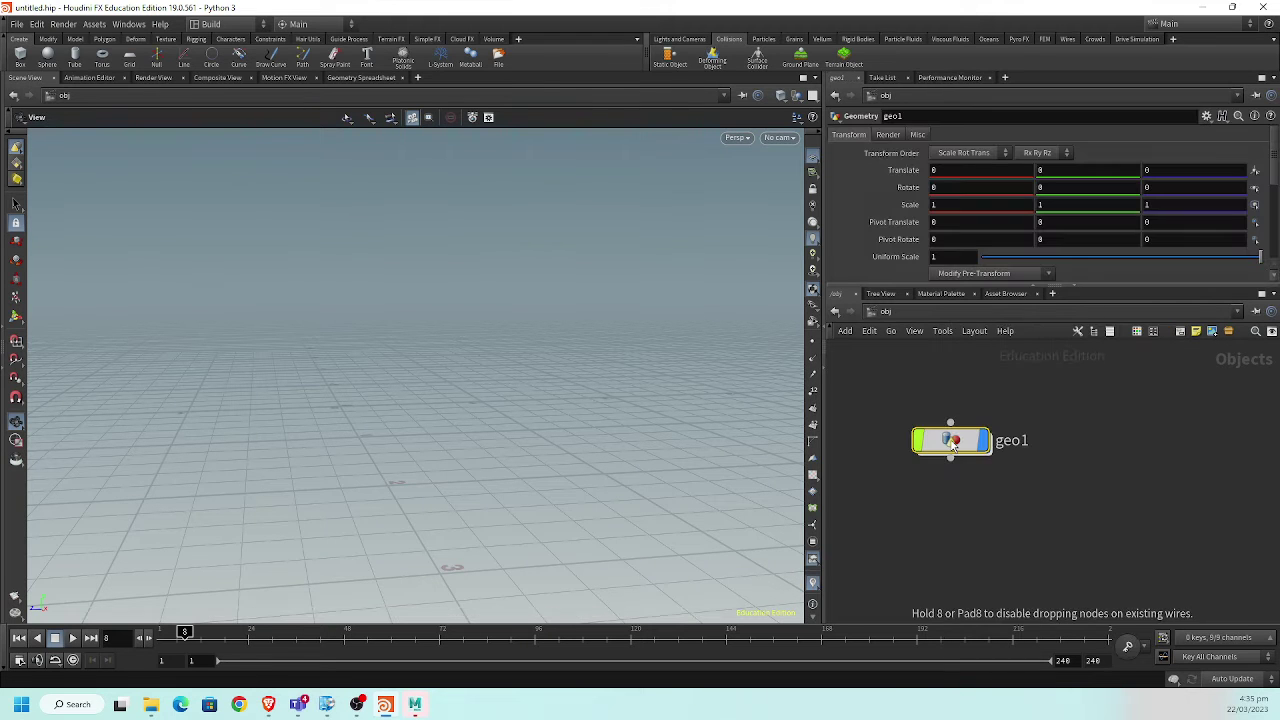
double_click(1015, 441)
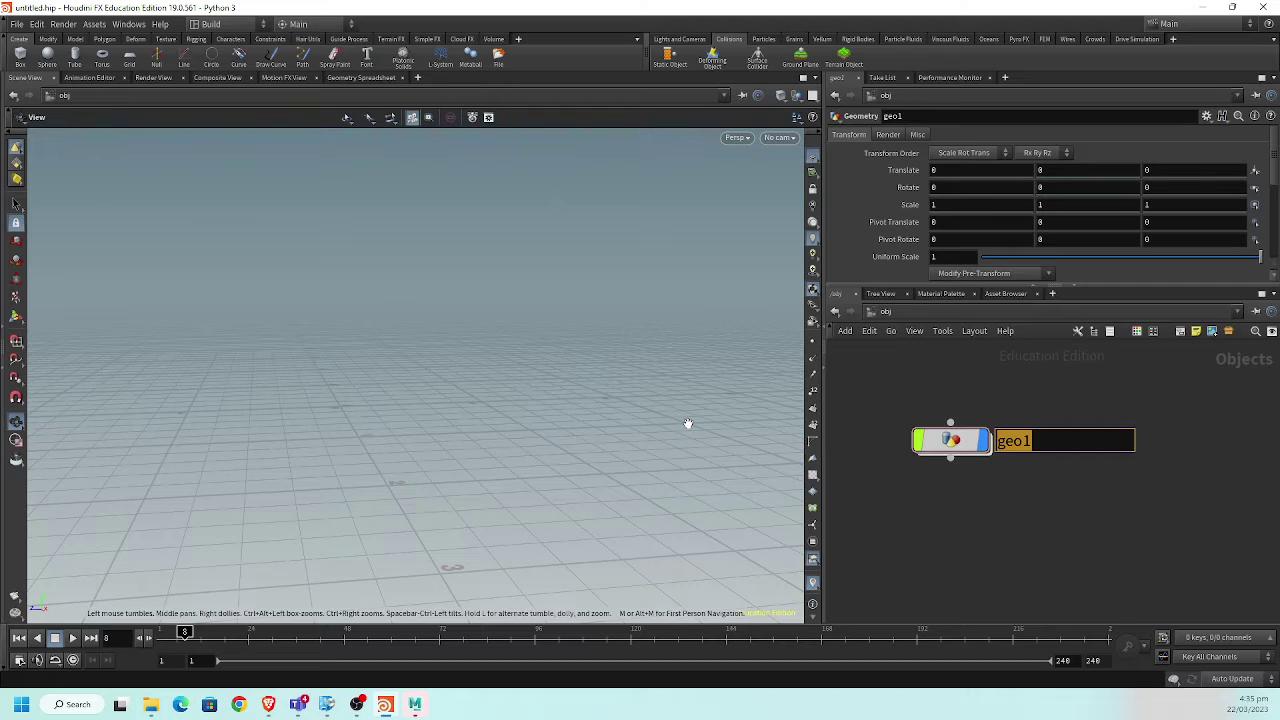
type("charact")
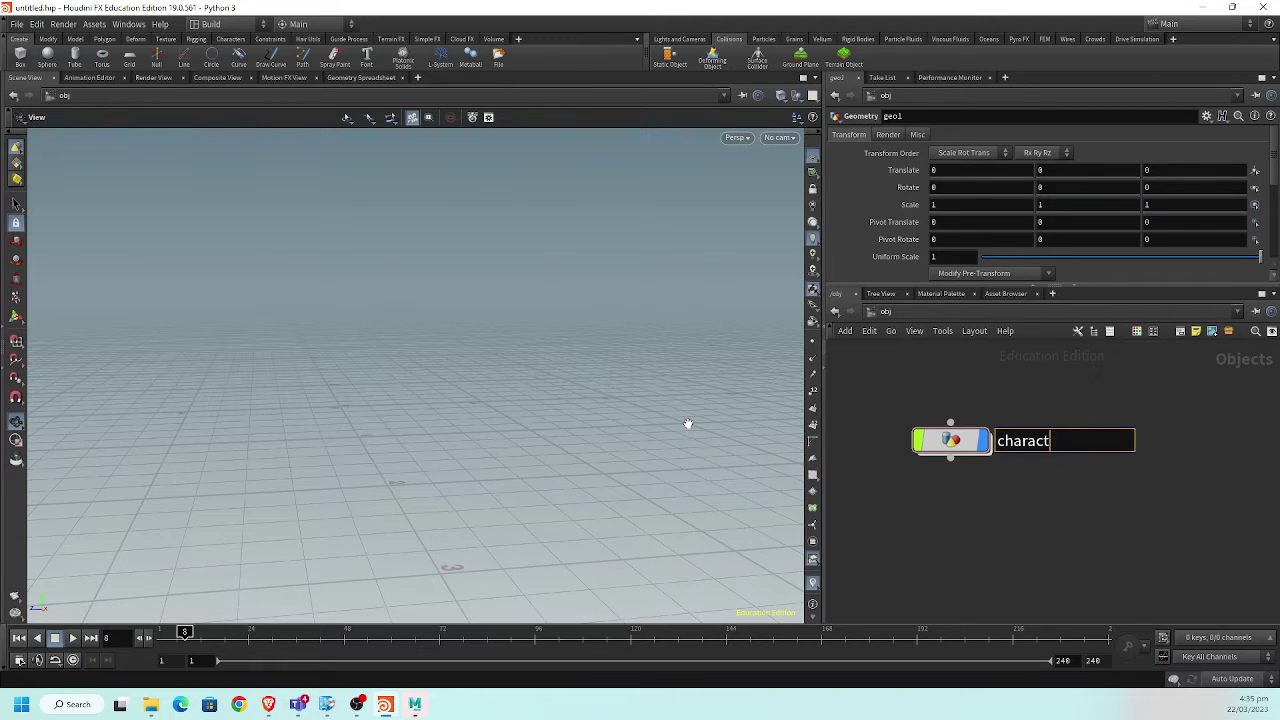
type("er")
key("Return")
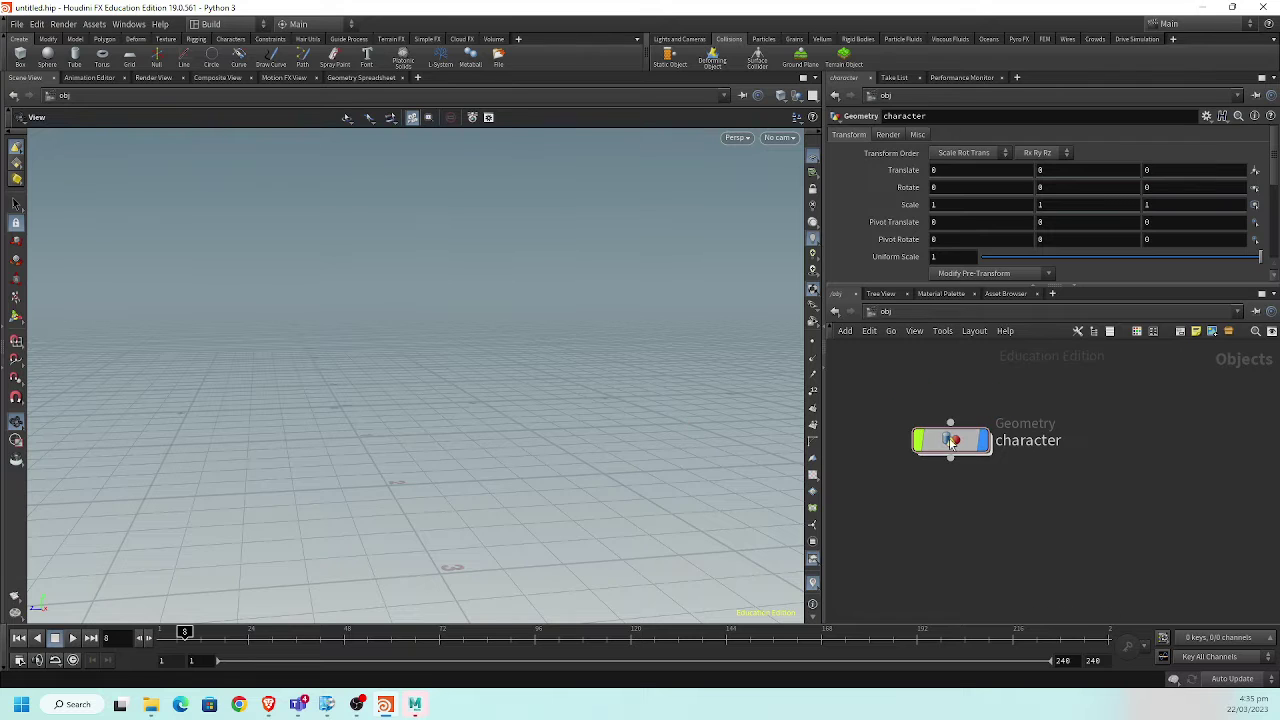
- Inside character, add an FBX Character Import with Running.fbx as both character and animation file
double_click(951, 441)
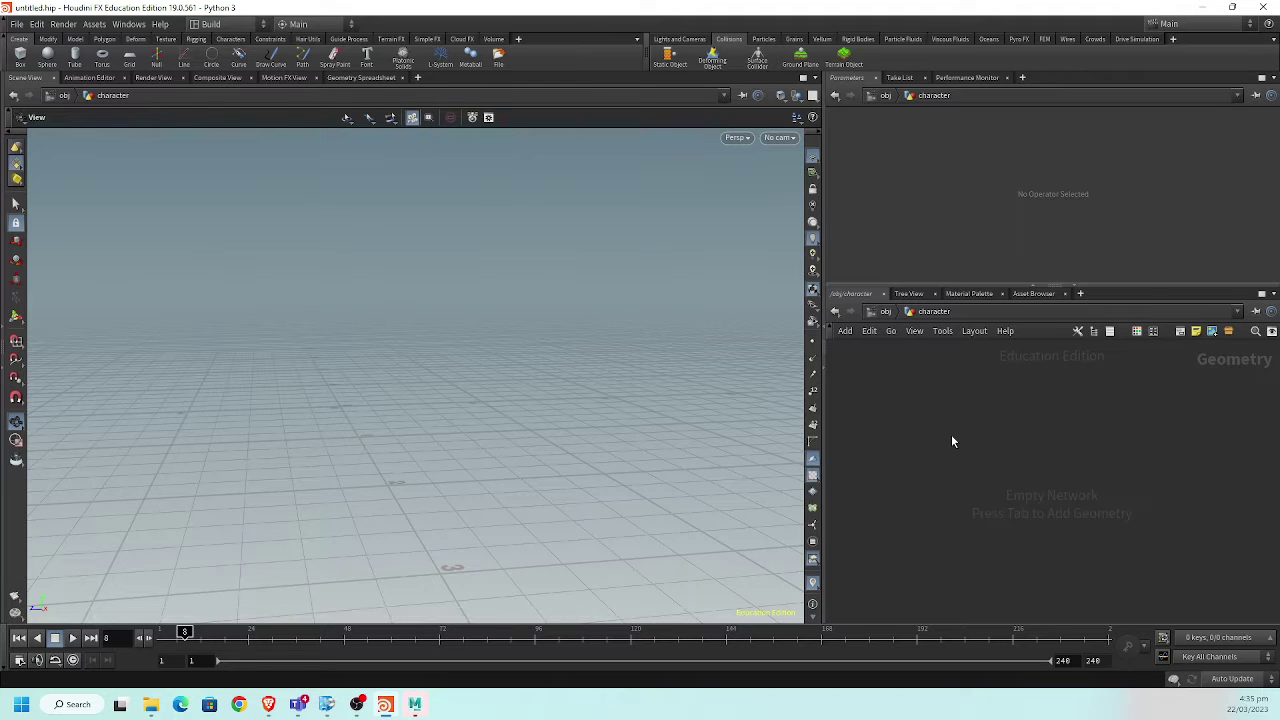
key("Tab")
type("fbx")
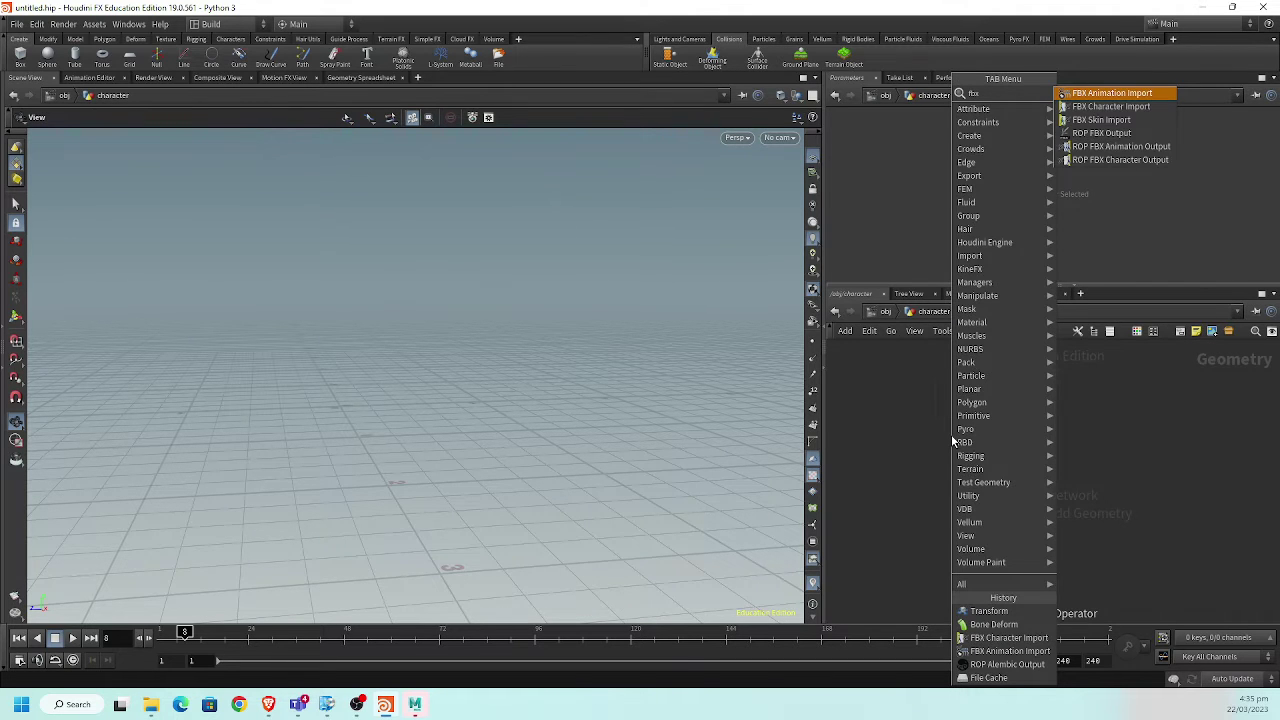
left_click(1110, 106)
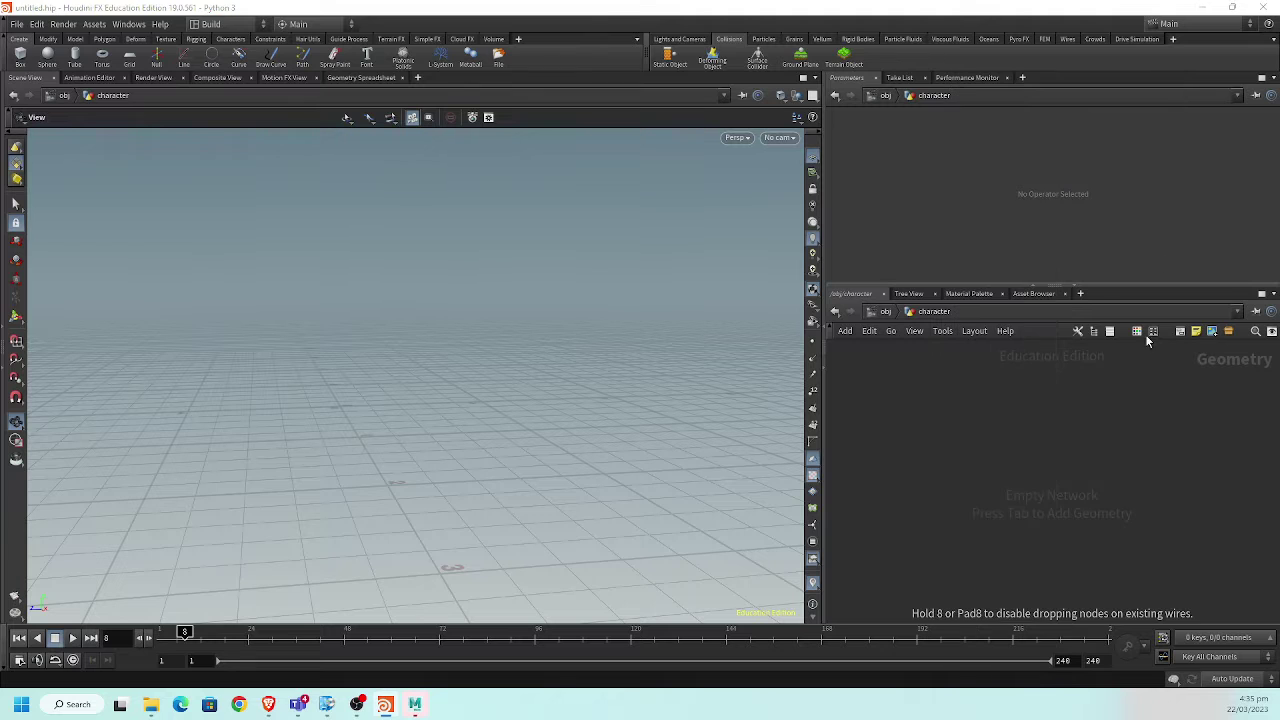
left_click(1015, 405)
left_click(1265, 153)
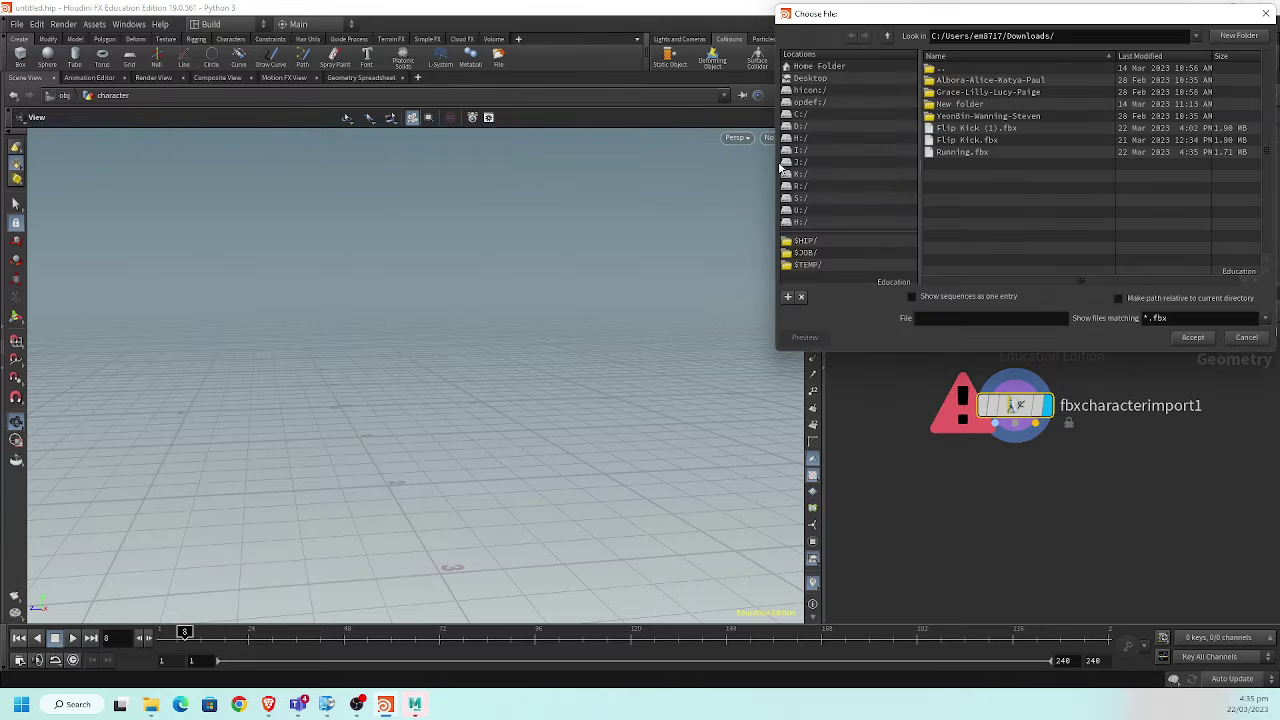
double_click(959, 152)
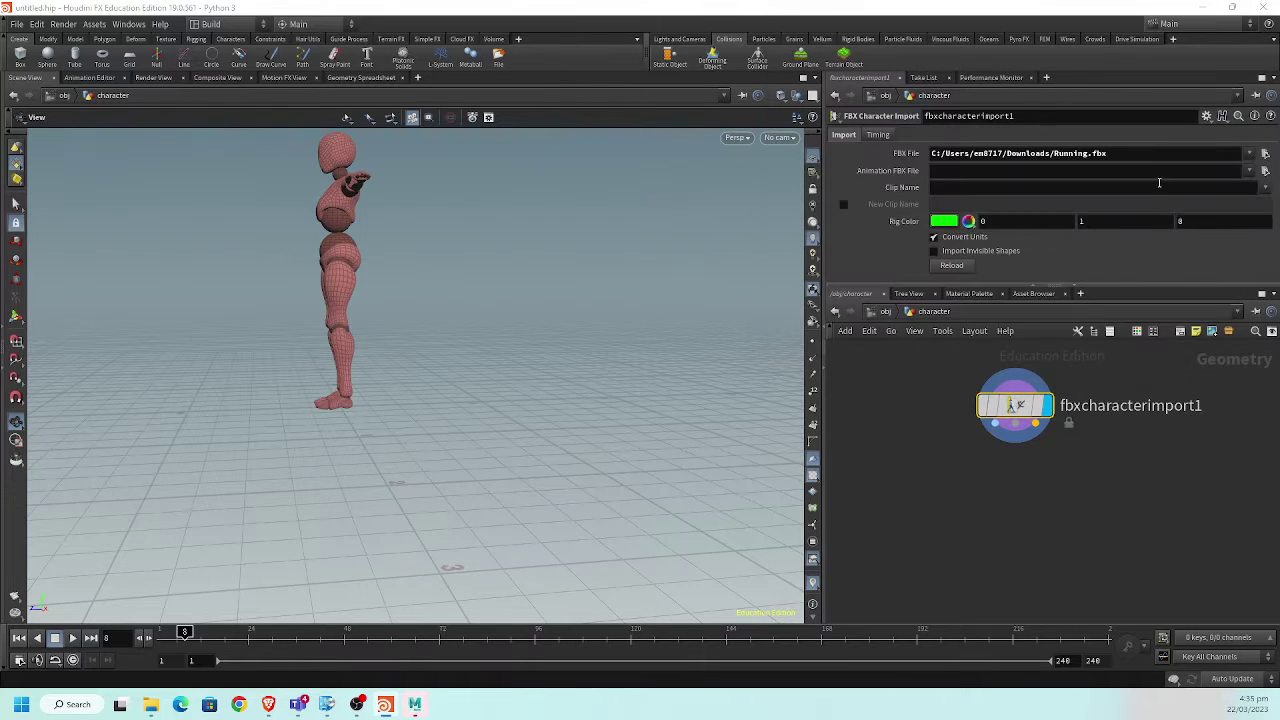
key("Tab")
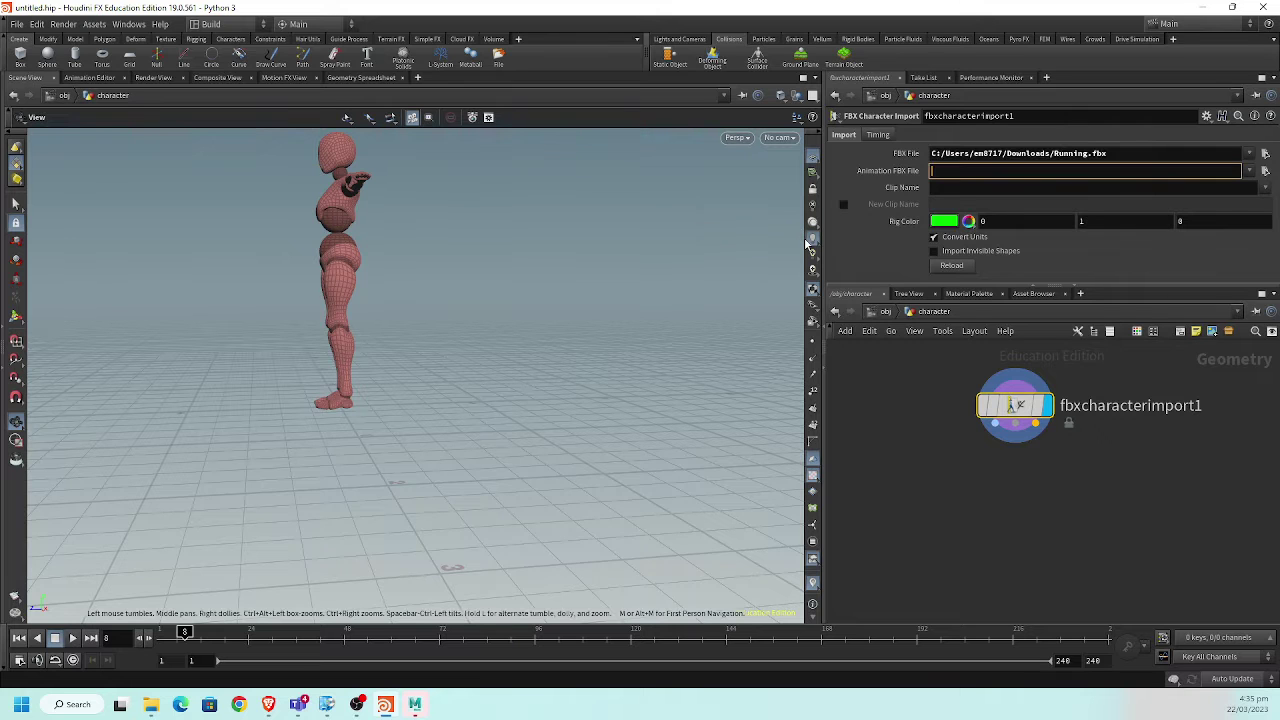
type("C:/Users/em8717/Downloads/Running.fbx")
key("Return")
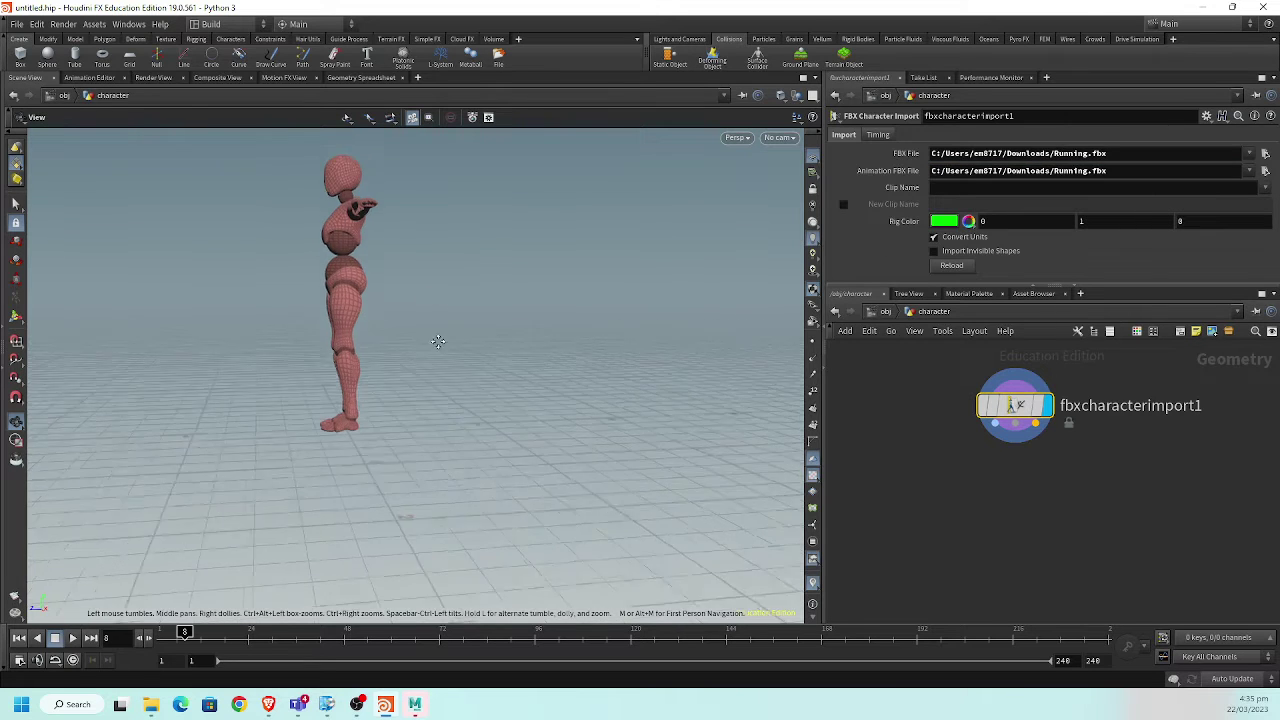
- Add a displayed Bone Deform after the import so the mesh runs, rewound to frame 1
left_click_drag(463, 368, 580, 417)
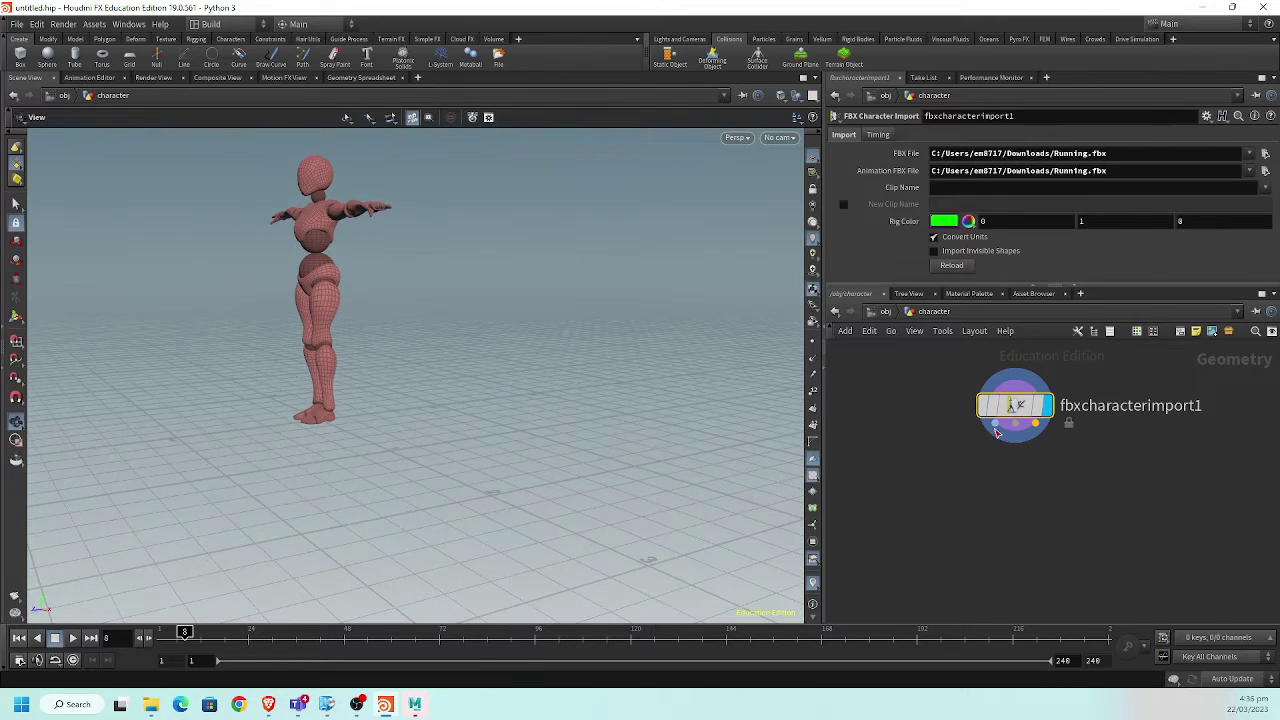
key("Tab")
type("bone")
key("Down")
key("Return")
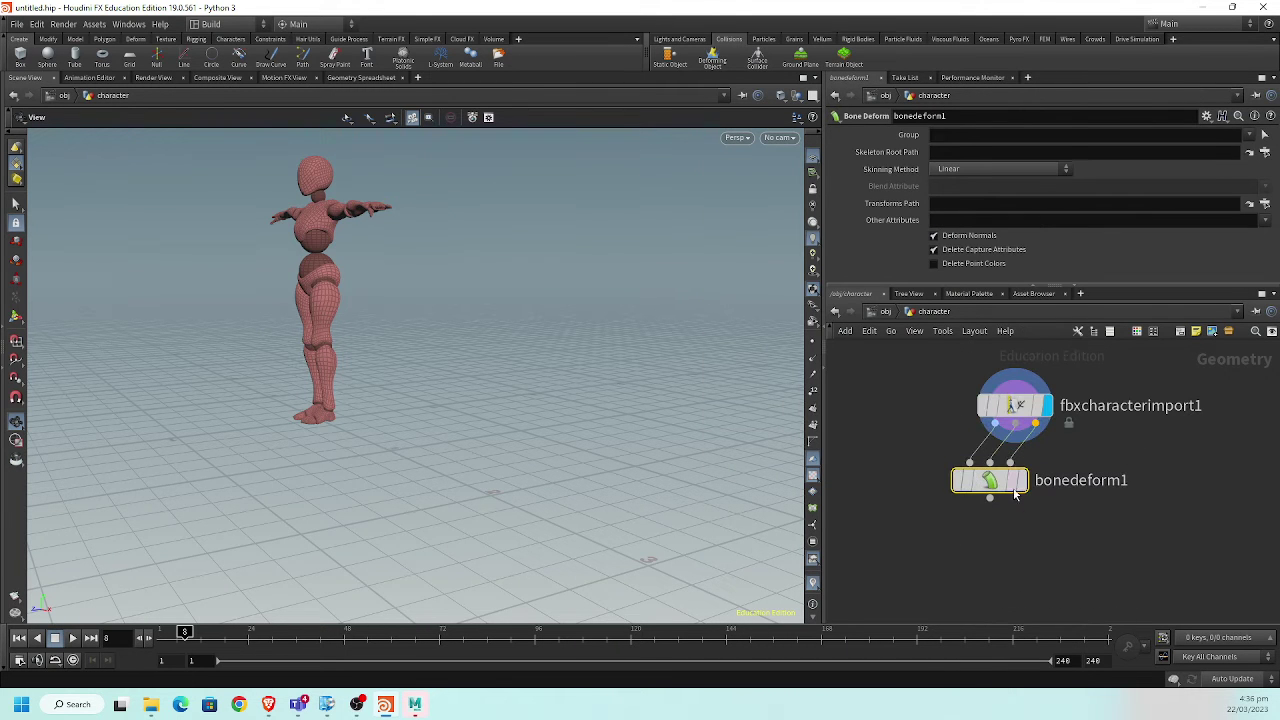
left_click(1020, 480)
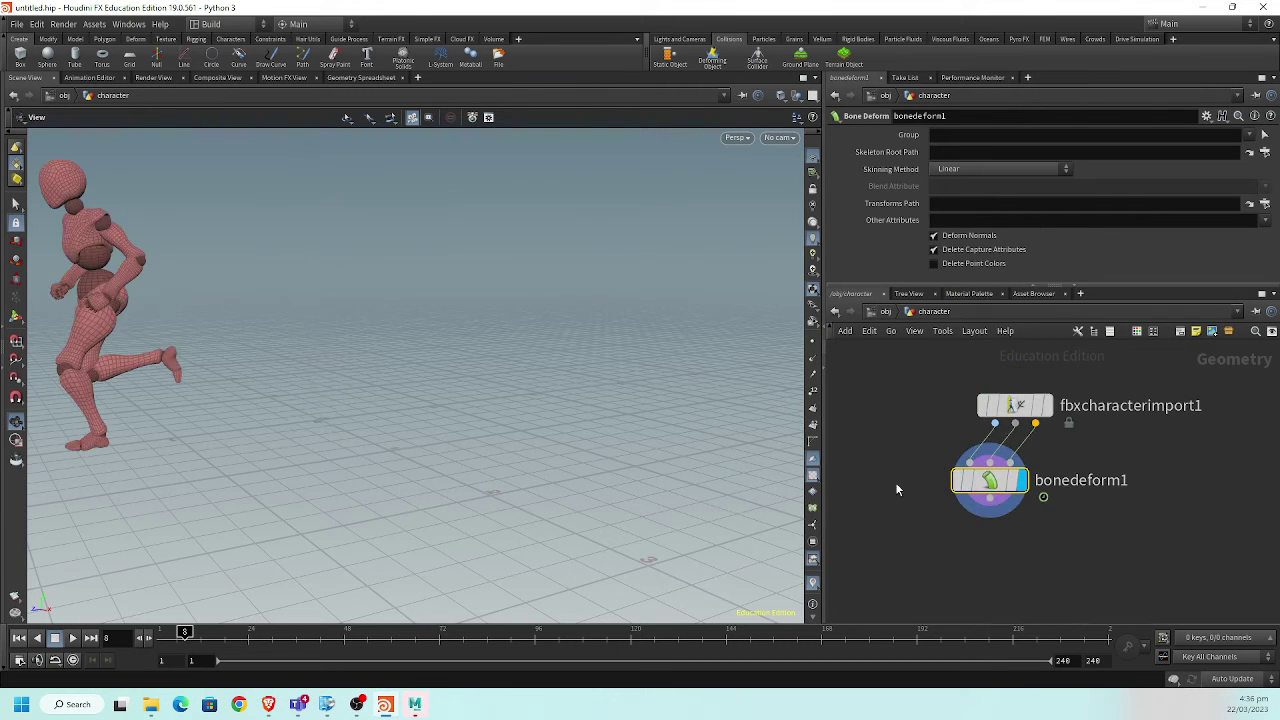
left_click(165, 634)
- Create a FLIP Tank from the Particle Fluids shelf around the runner, viewed from the side
mouse_move(420, 446)
left_mouse_down()
mouse_move(366, 434)
mouse_move(494, 372)
left_mouse_up()
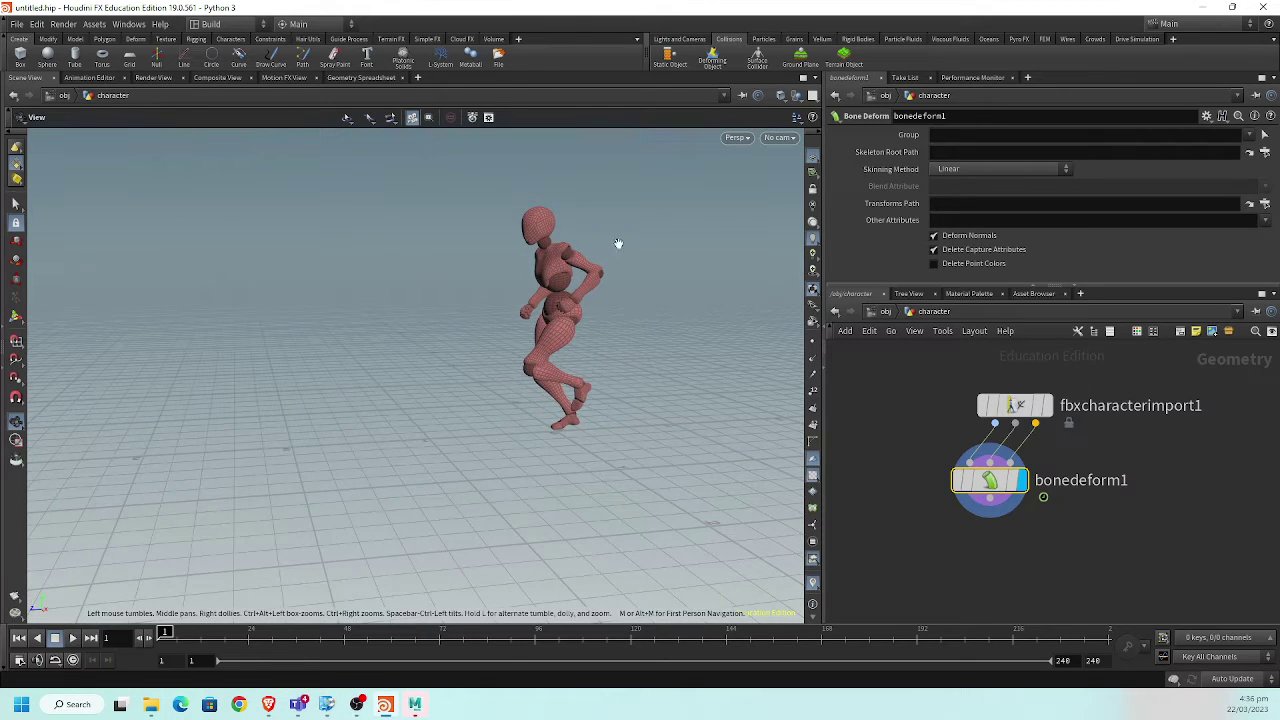
left_click(906, 40)
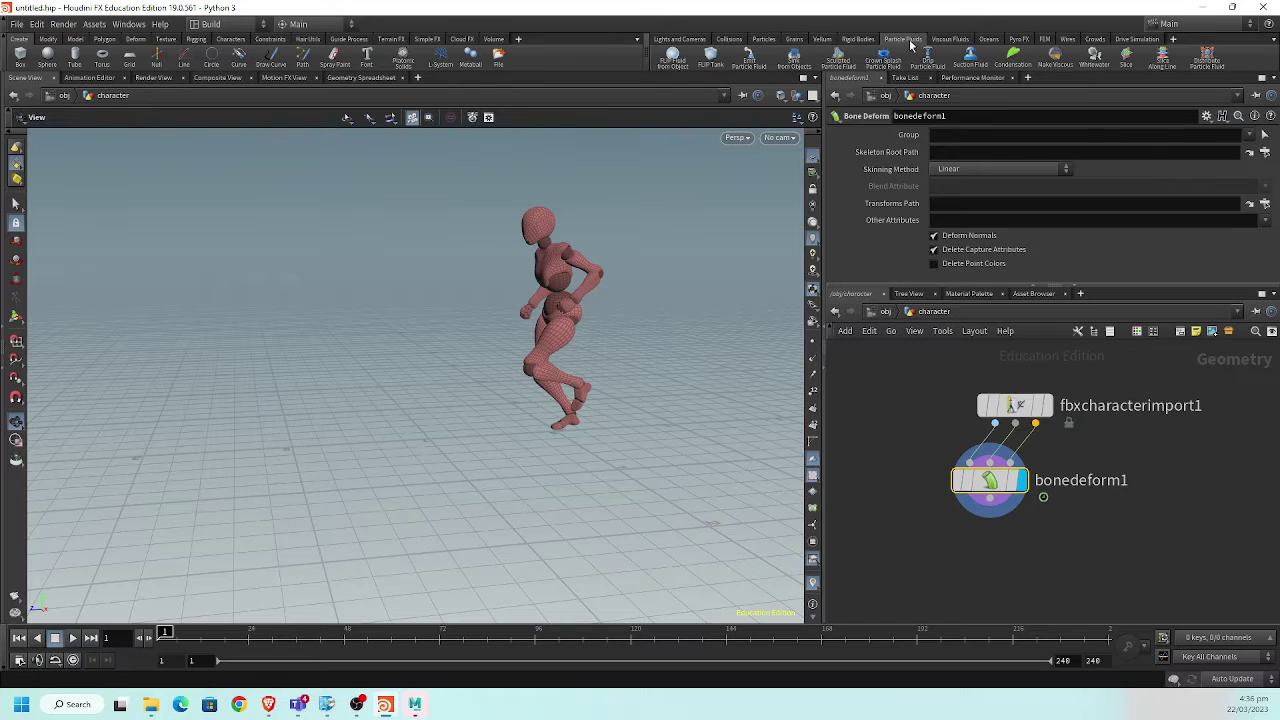
left_click(716, 63)
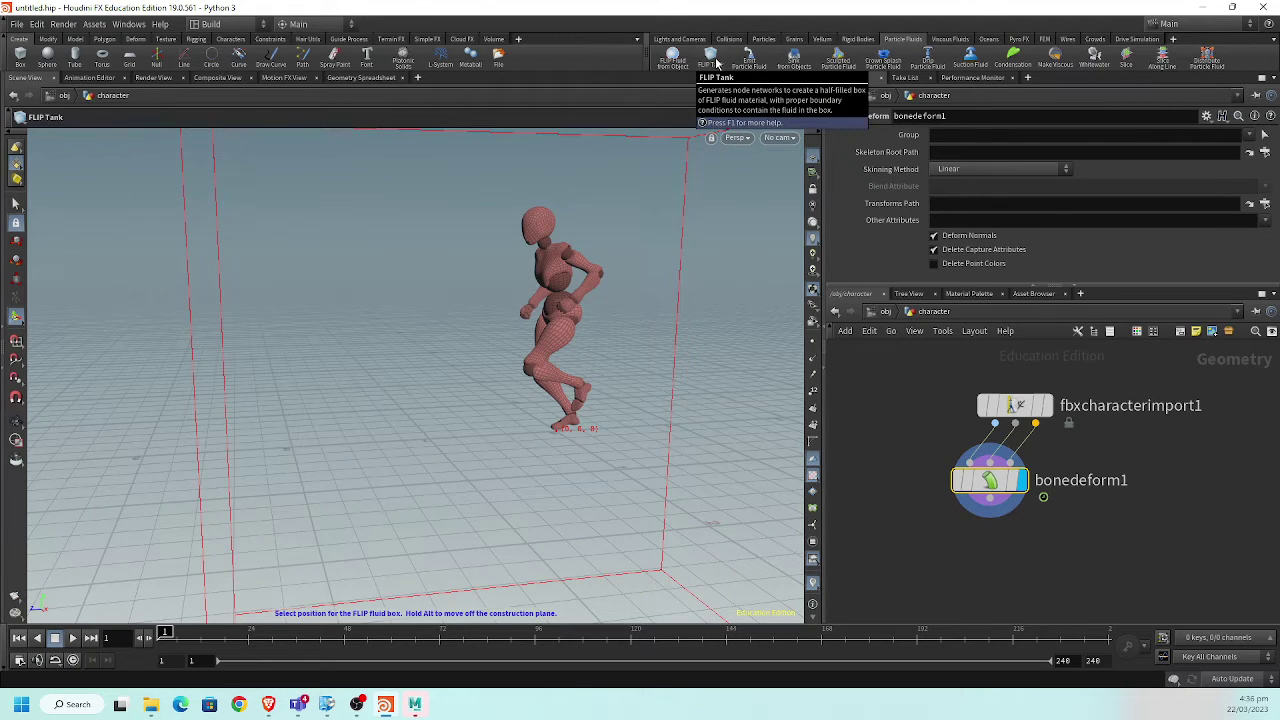
left_click(249, 353)
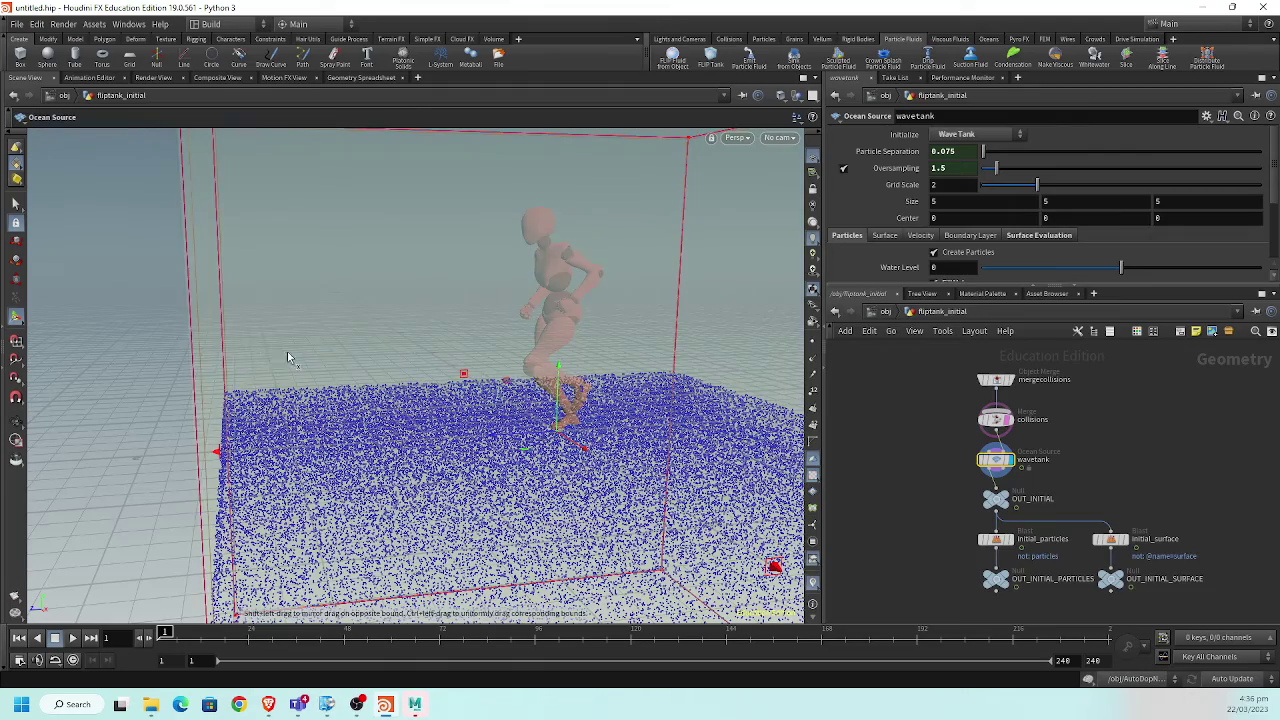
key("Escape")
left_click_drag(293, 358, 297, 335)
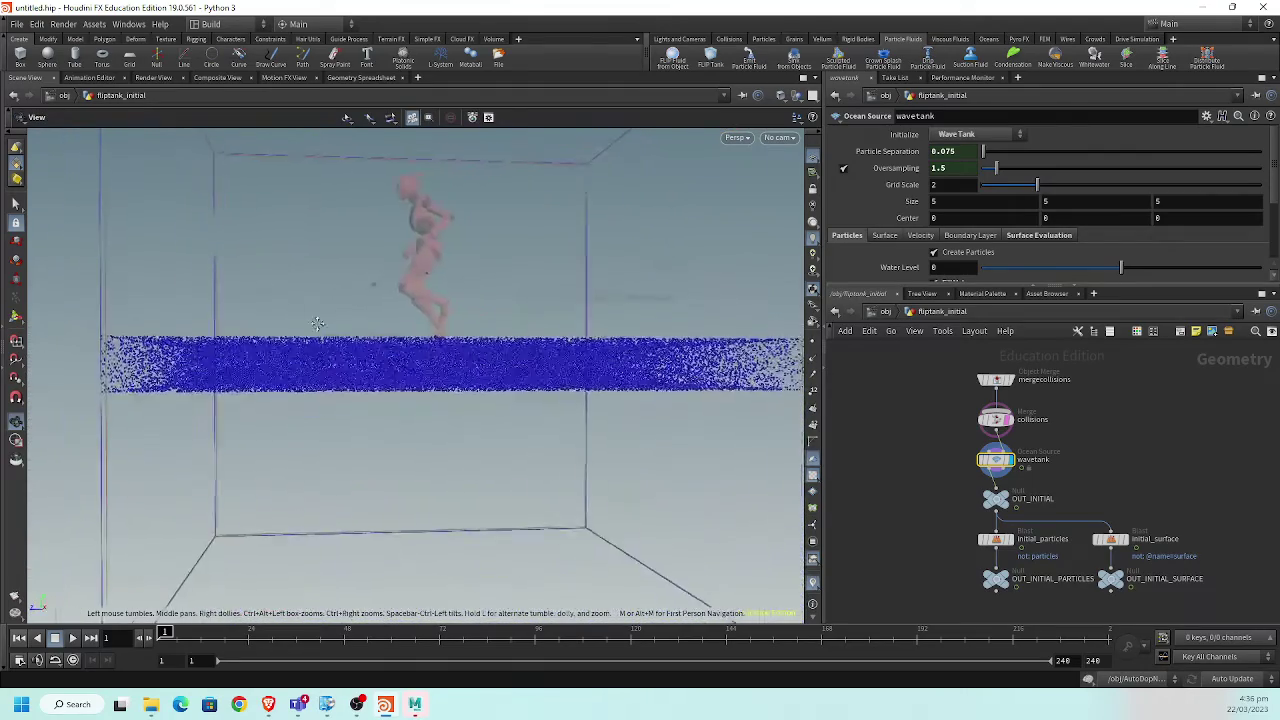
key("Return")
left_click(886, 311)
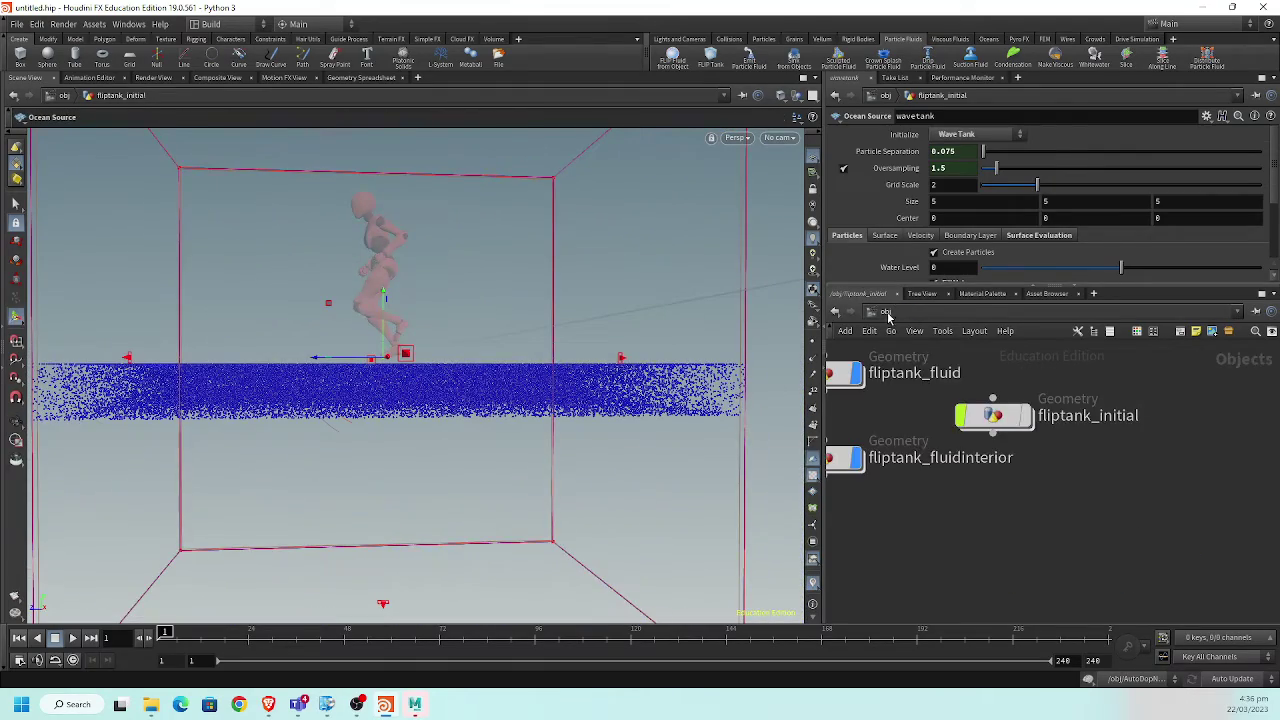
scroll(980, 491, "up", 3)
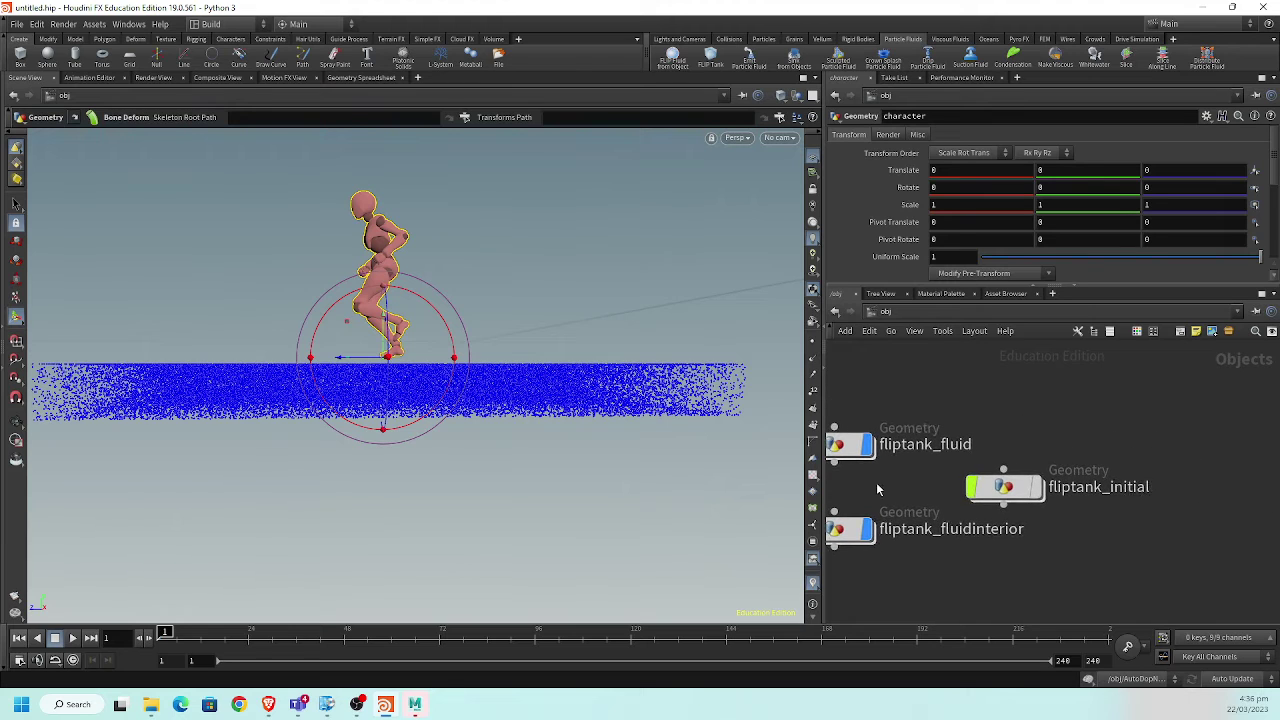
double_click(1005, 485)
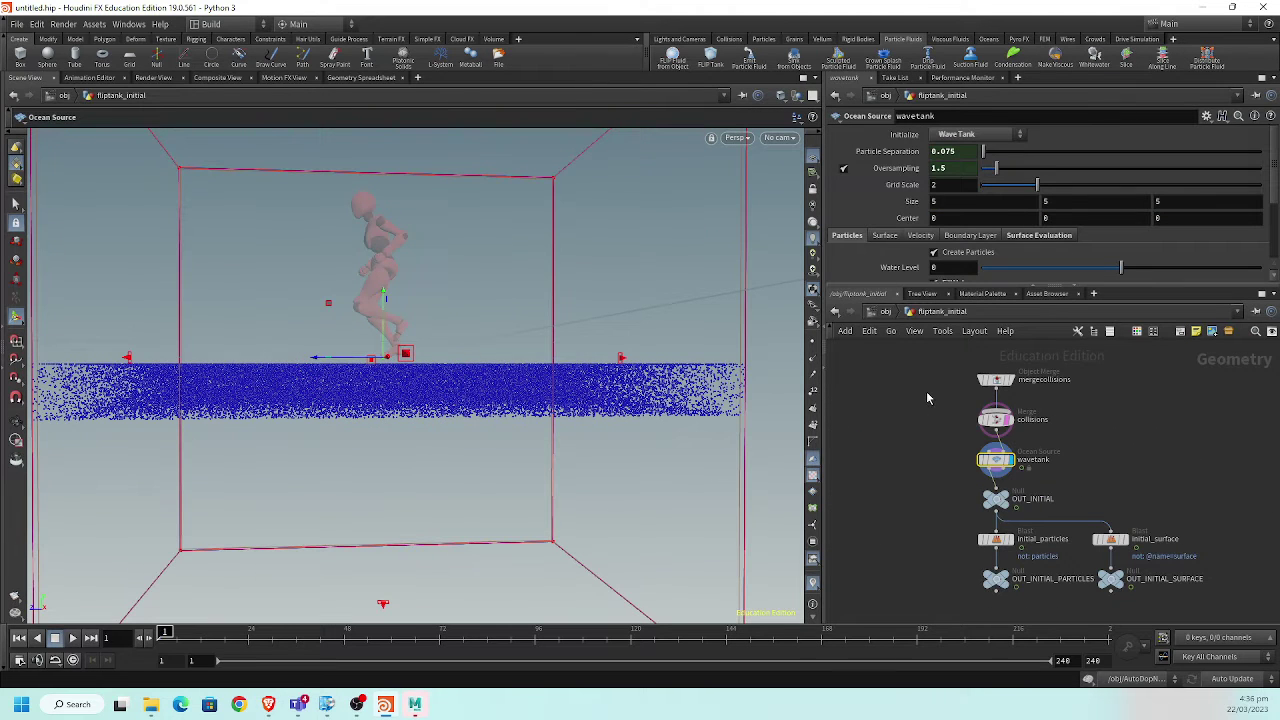
left_click(883, 313)
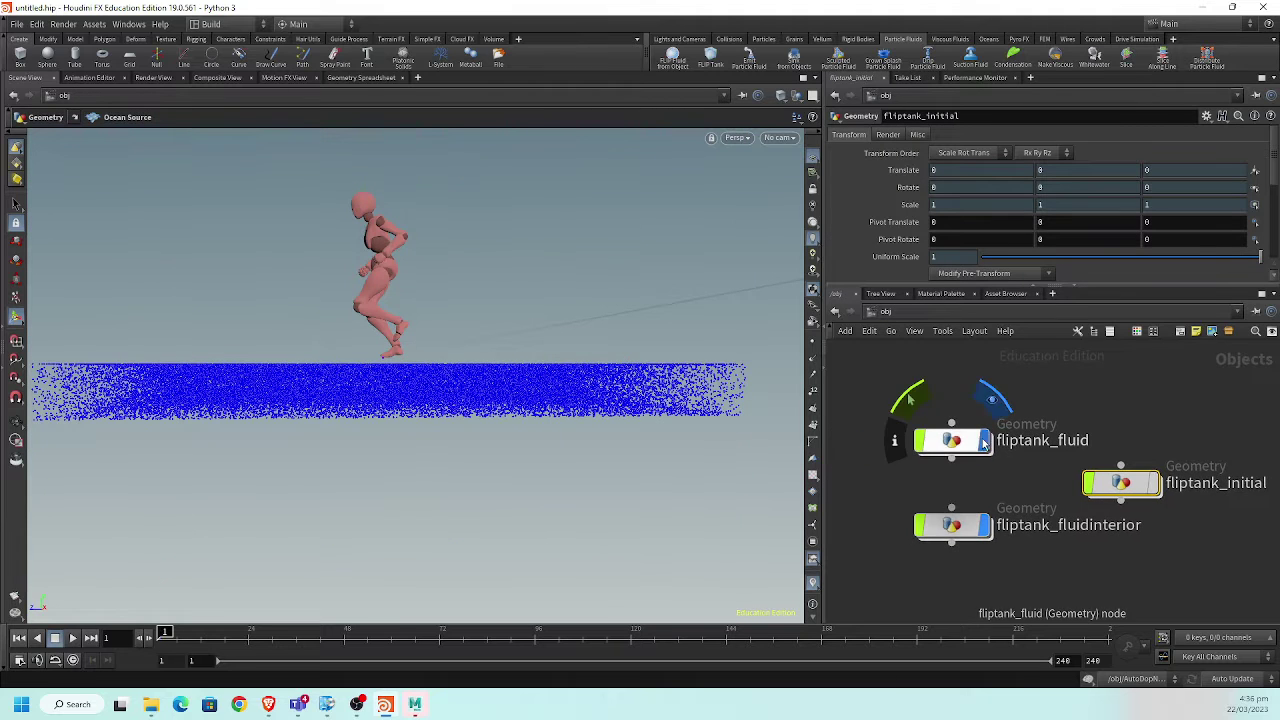
left_click(970, 443)
double_click(970, 444)
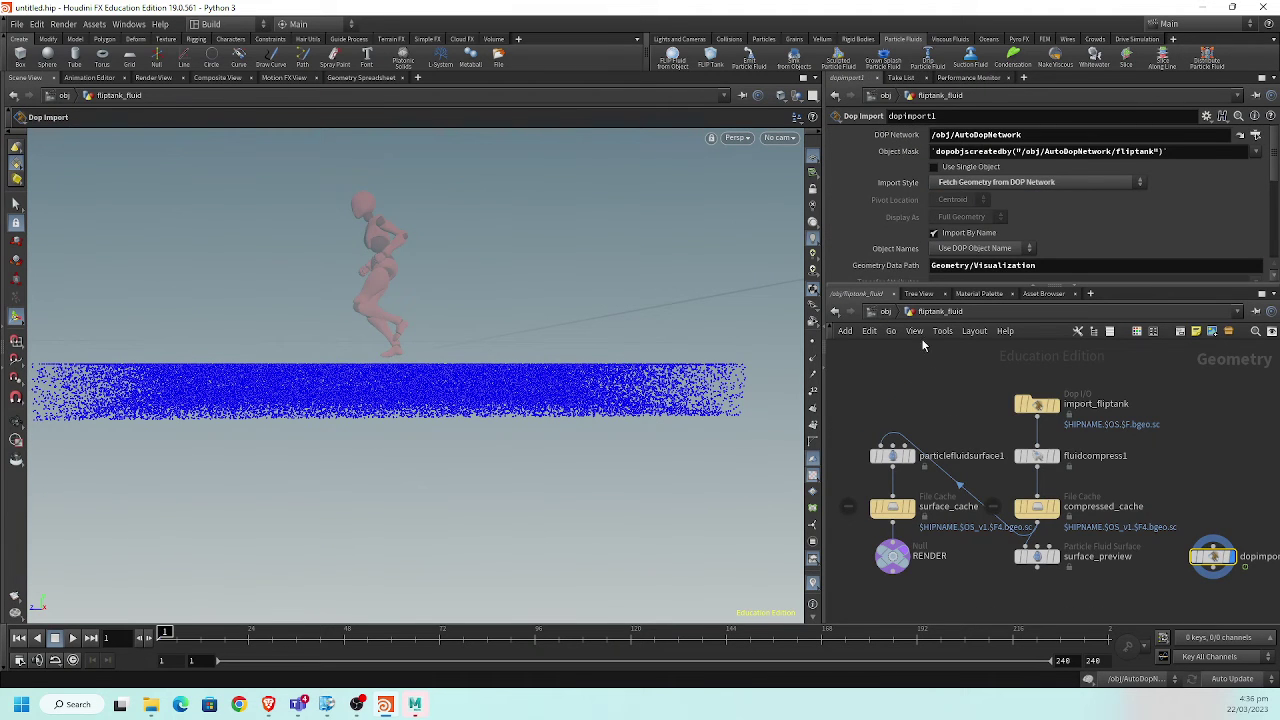
left_click(884, 312)
left_click(953, 526)
double_click(953, 527)
left_click(886, 312)
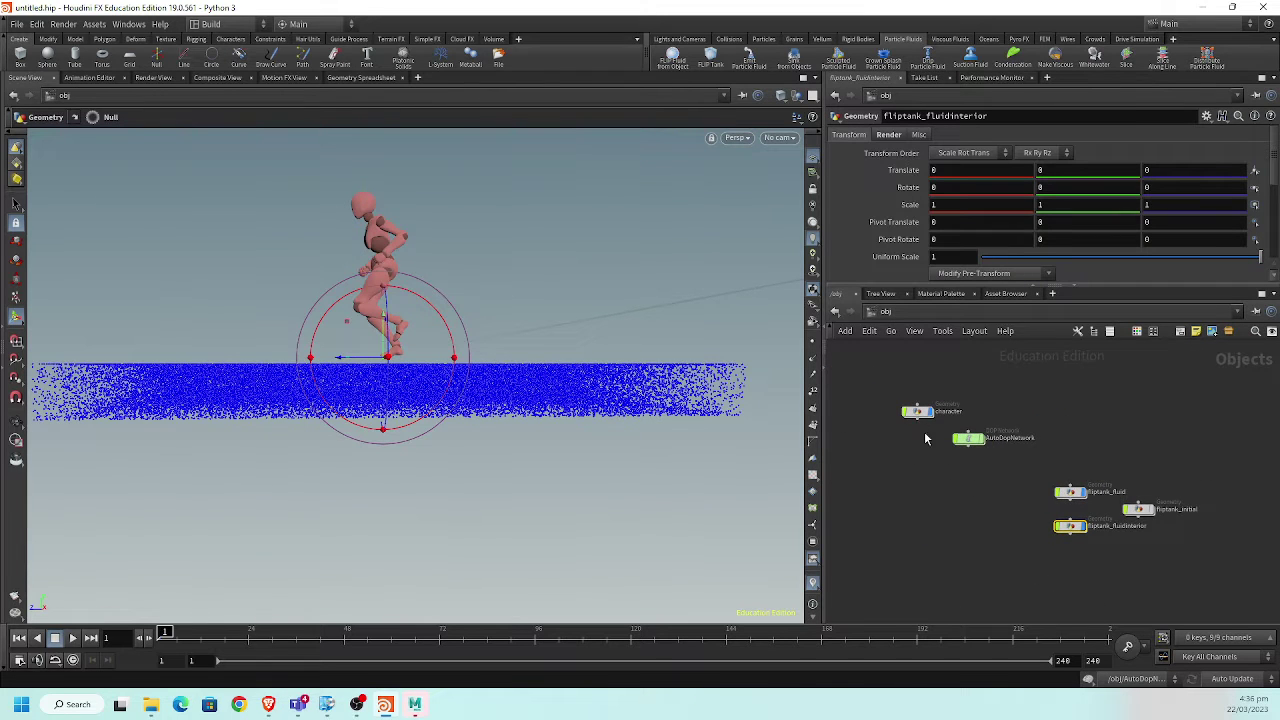
scroll(940, 468, "up", 5)
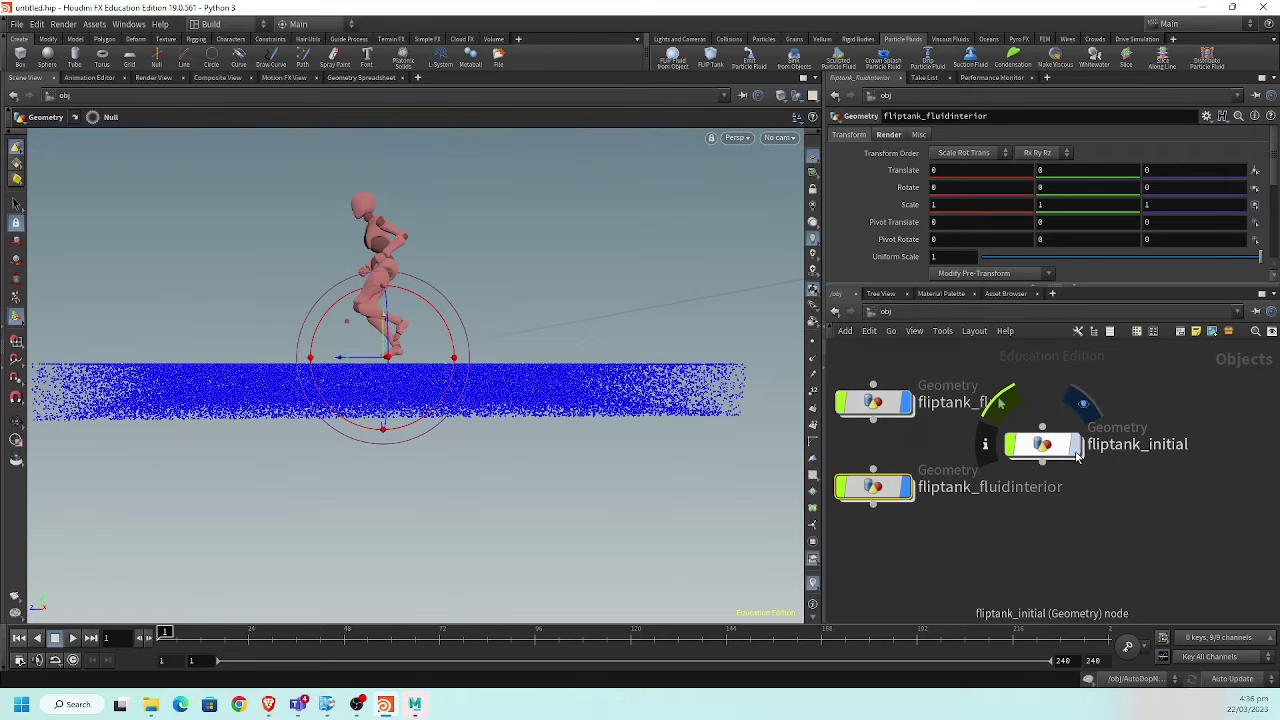
double_click(1045, 444)
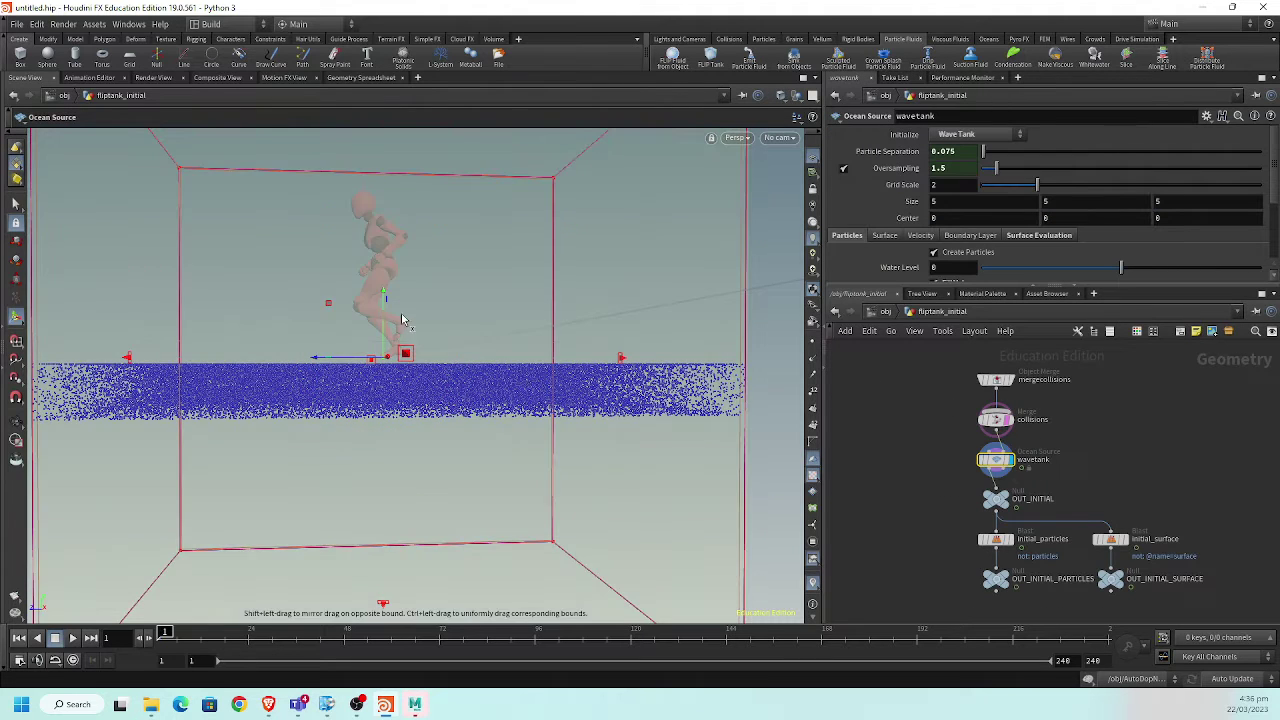
left_click_drag(384, 293, 380, 245)
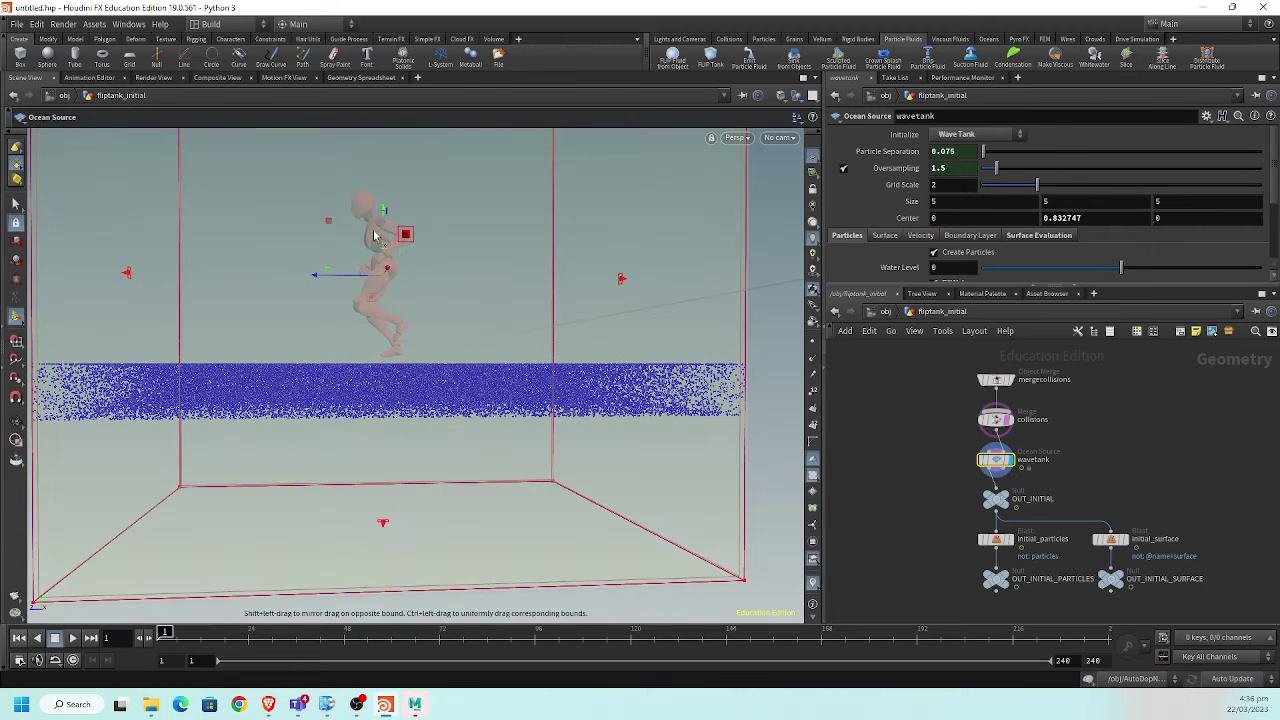
key("ctrl+z")
scroll(894, 400, "up", 2)
scroll(870, 437, "up", 2)
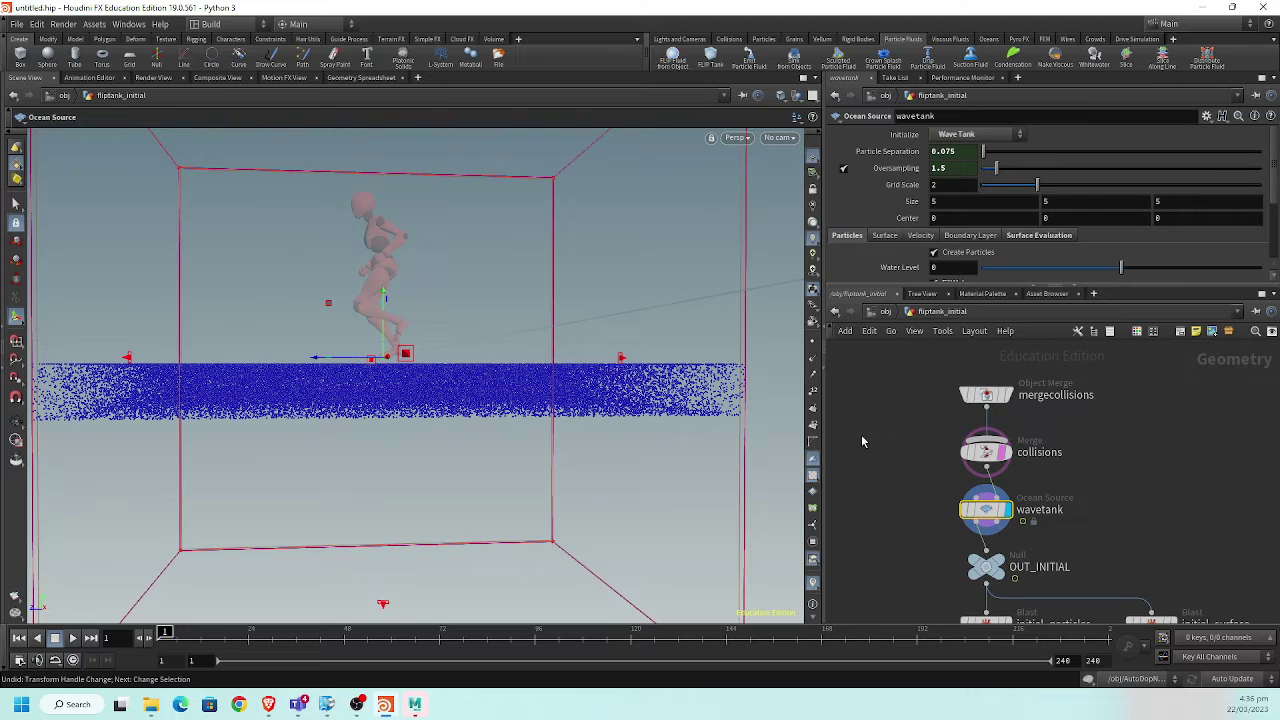
left_click(1064, 217)
type("2")
key("Return")
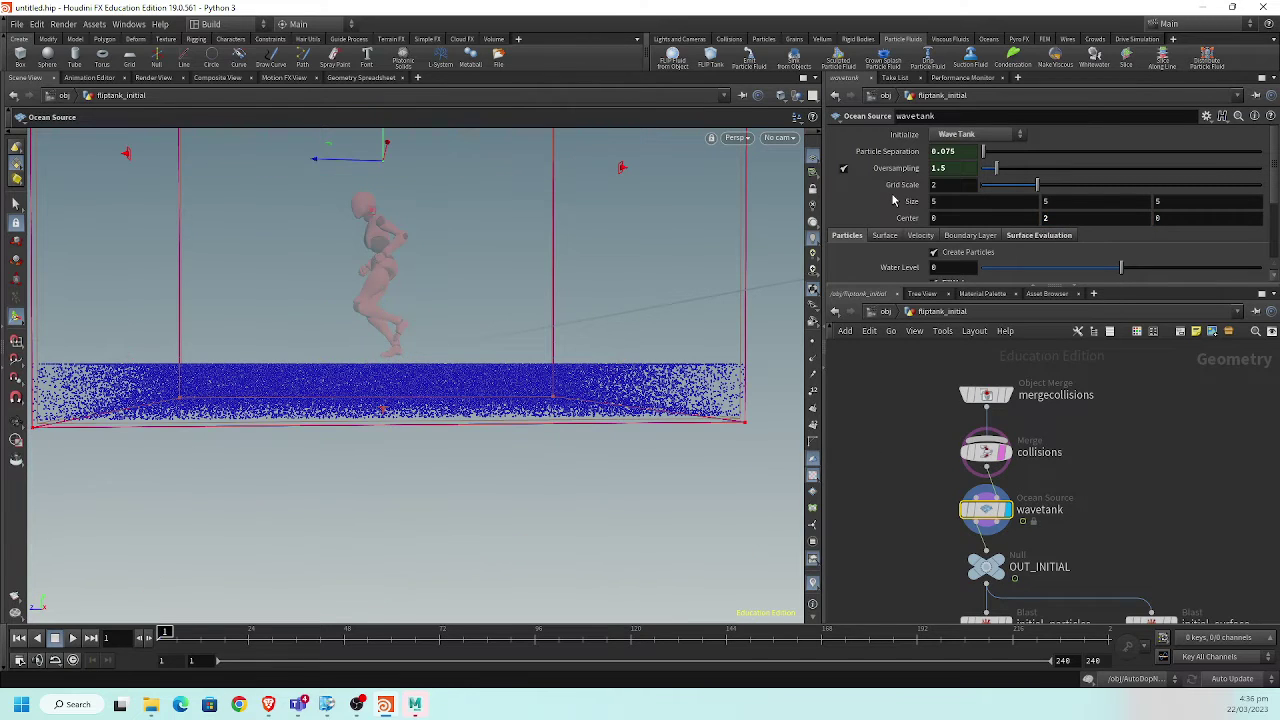
left_click_drag(609, 229, 443, 383)
scroll(443, 383, "down", 3)
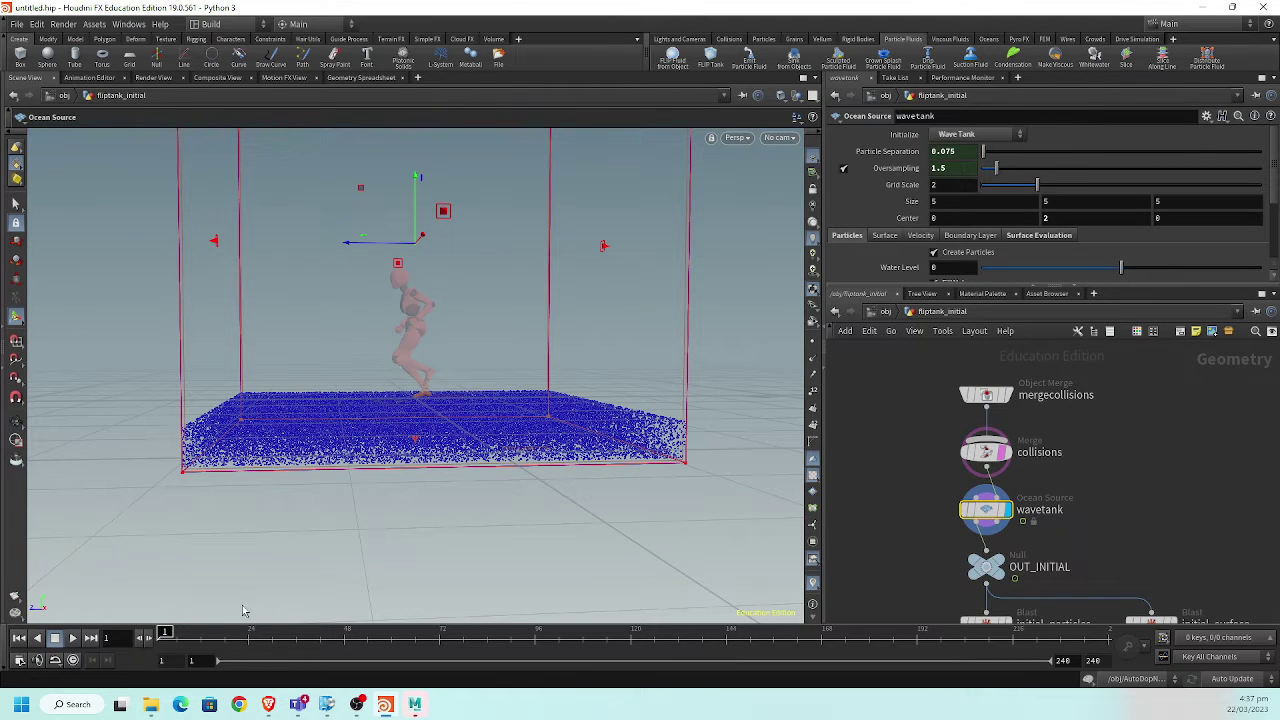
key("Escape")
mouse_move(391, 463)
left_mouse_down()
mouse_move(380, 460)
mouse_move(649, 374)
left_mouse_up()
key("Return")
mouse_move(1124, 510)
middle_mouse_down()
mouse_move(1093, 457)
mouse_move(1064, 493)
mouse_move(1027, 417)
middle_mouse_up()
left_click(945, 370)
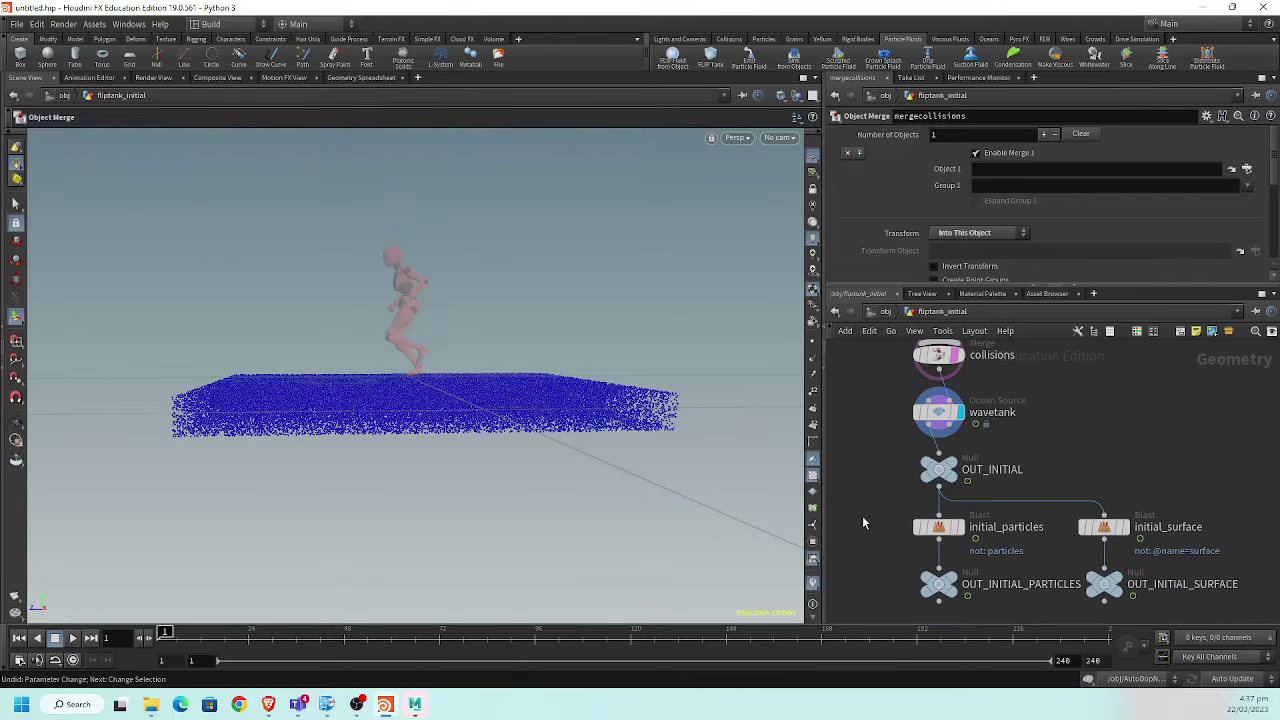
middle_click_drag(862, 515, 875, 491)
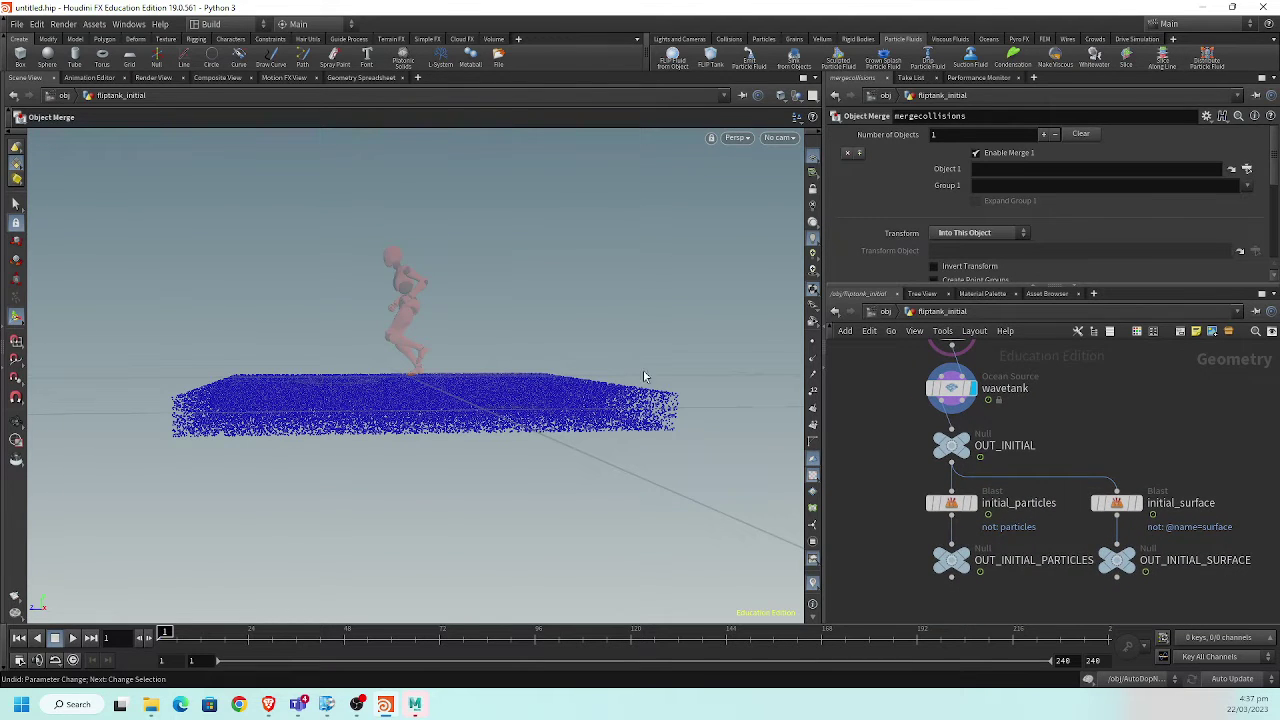
left_click(885, 312)
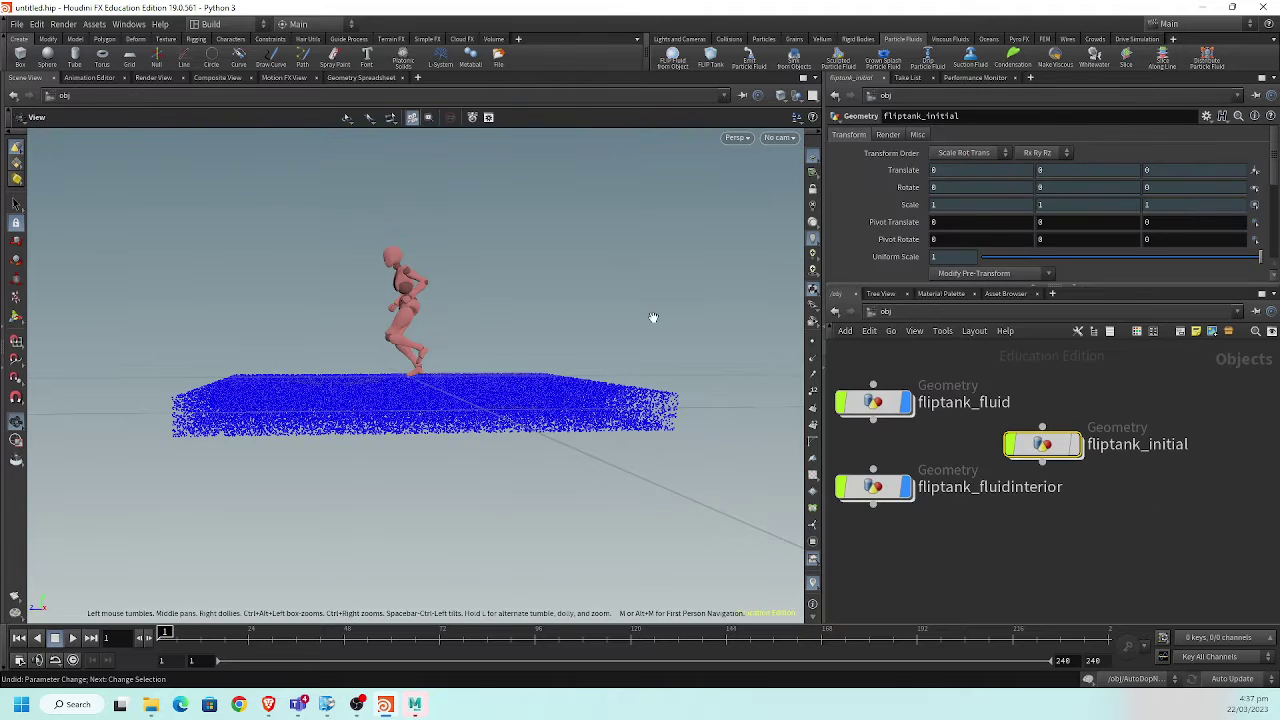
mouse_move(430, 400)
left_mouse_down()
mouse_move(514, 343)
mouse_move(833, 390)
left_mouse_up()
- Add a displayed Transform after bonedeform1 moving the runner to Y -0.718, Z -2.909
middle_click_drag(977, 444, 1020, 514)
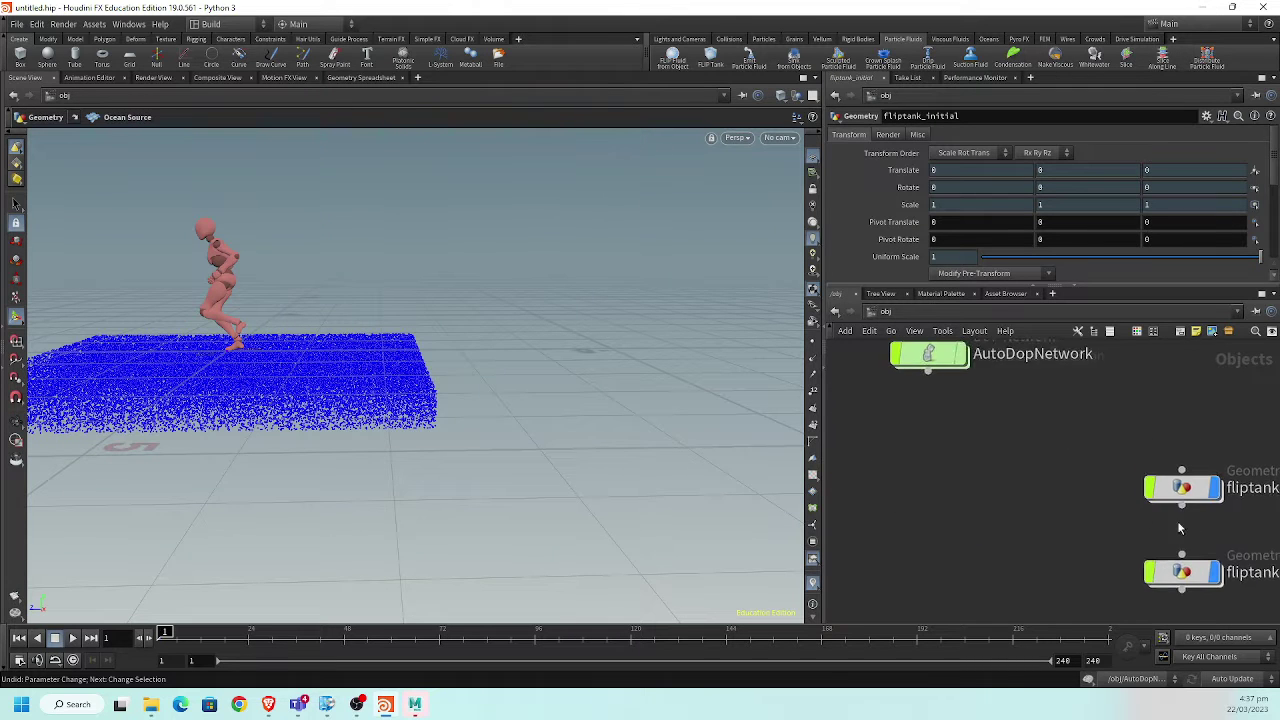
double_click(990, 431)
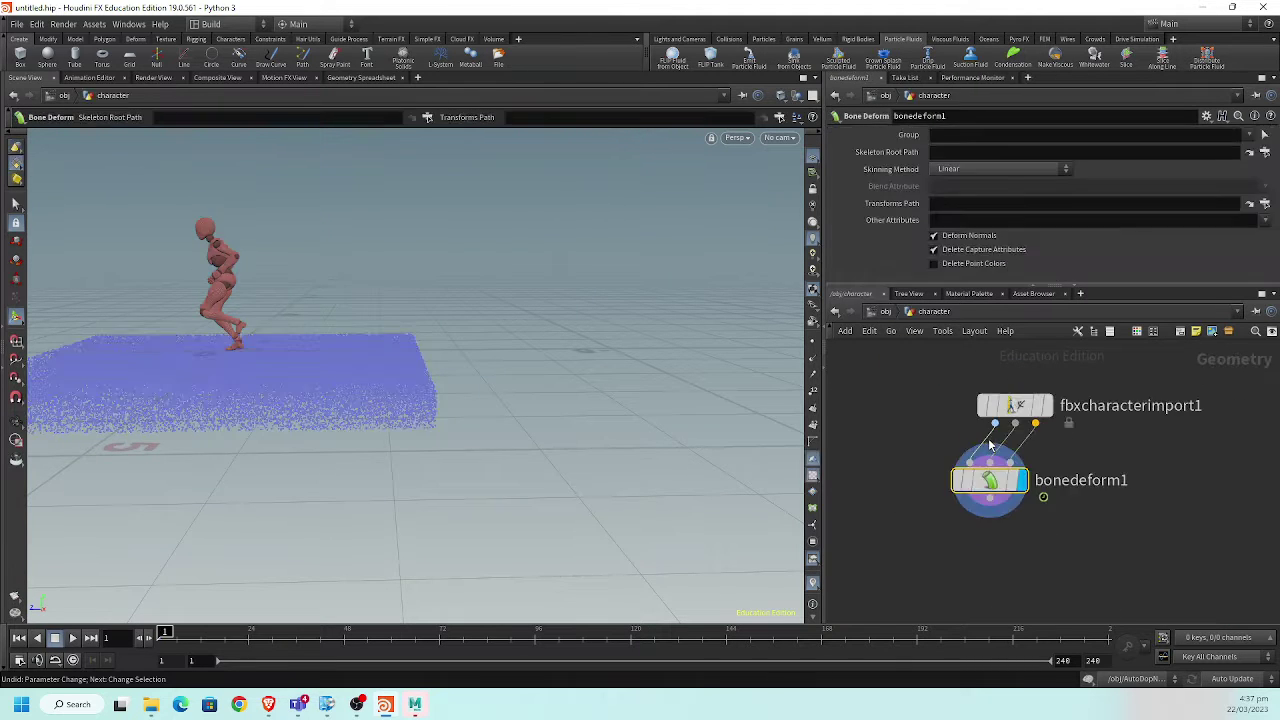
left_click(990, 498)
left_click(1003, 535)
type("transform")
key("Return")
left_click(1034, 555)
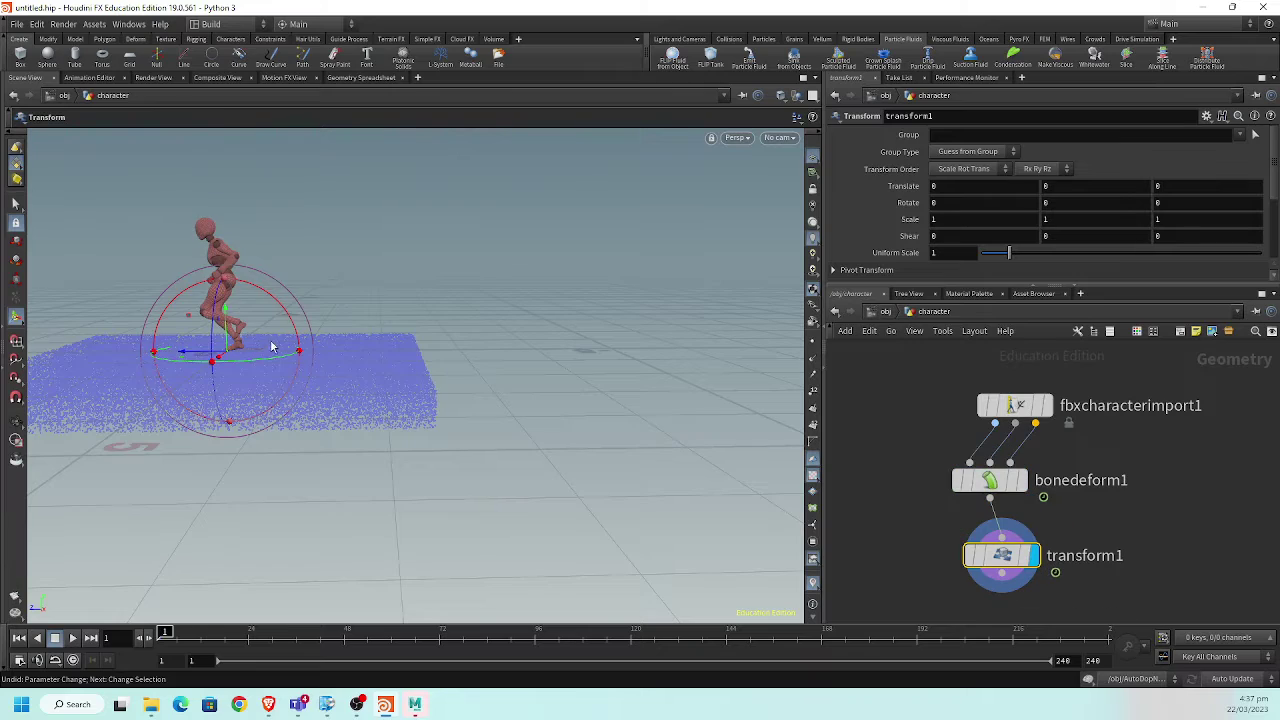
mouse_move(260, 330)
left_mouse_down("alt")
mouse_move(222, 268)
mouse_move(396, 293)
mouse_move(448, 323)
mouse_move(364, 398)
mouse_move(389, 297)
mouse_move(429, 314)
left_mouse_up("alt")
key("Escape")
key("Return")
left_click(886, 311)
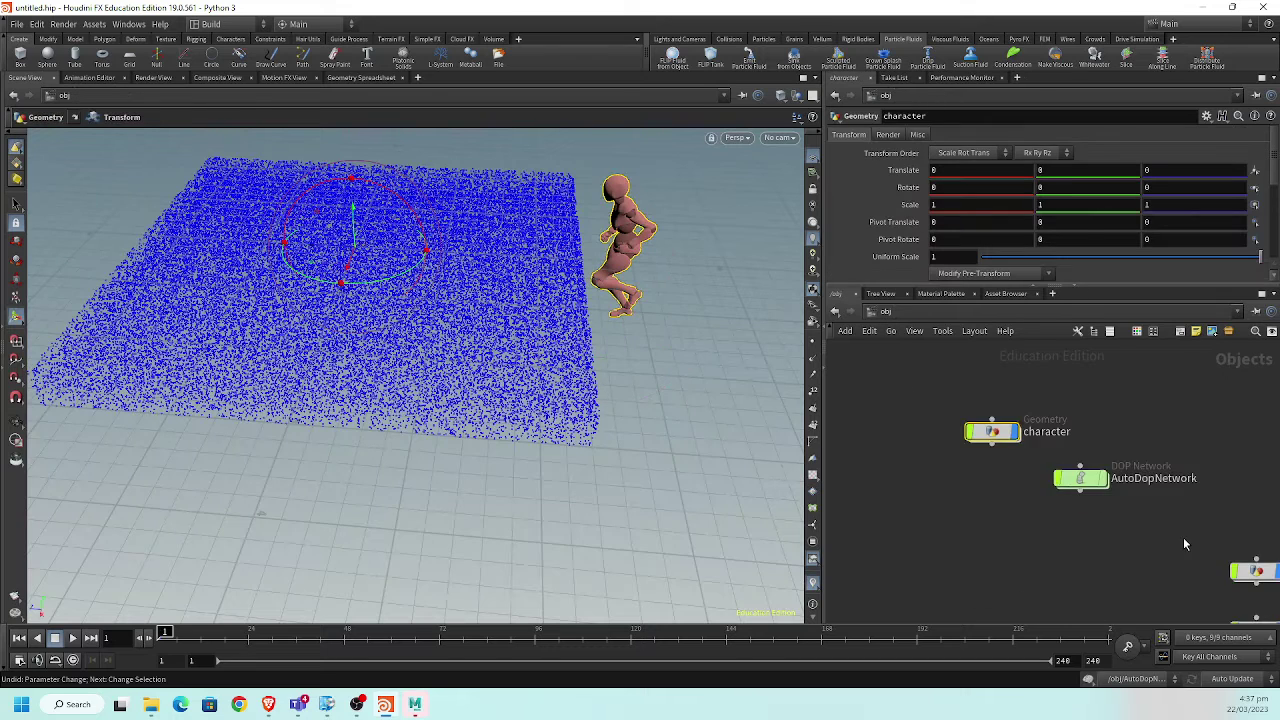
middle_click_drag(1147, 578, 1089, 530)
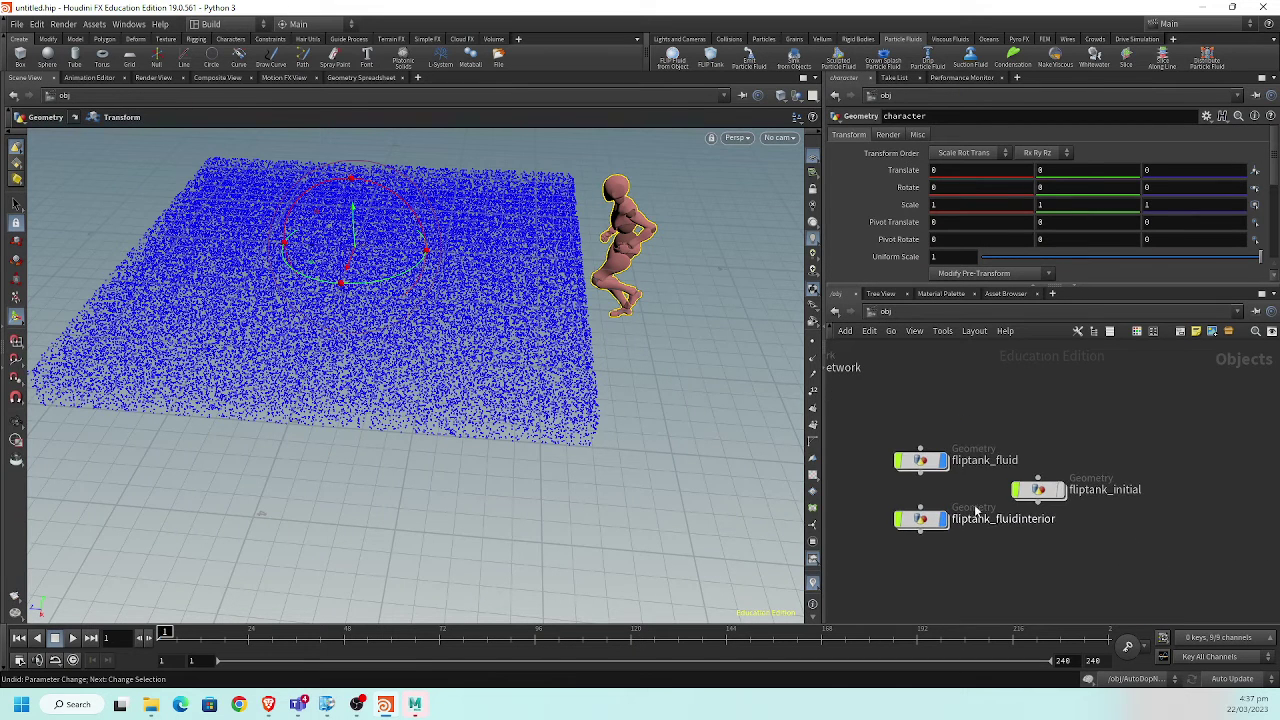
scroll(956, 495, "up", 2)
scroll(958, 487, "up", 1)
double_click(900, 445)
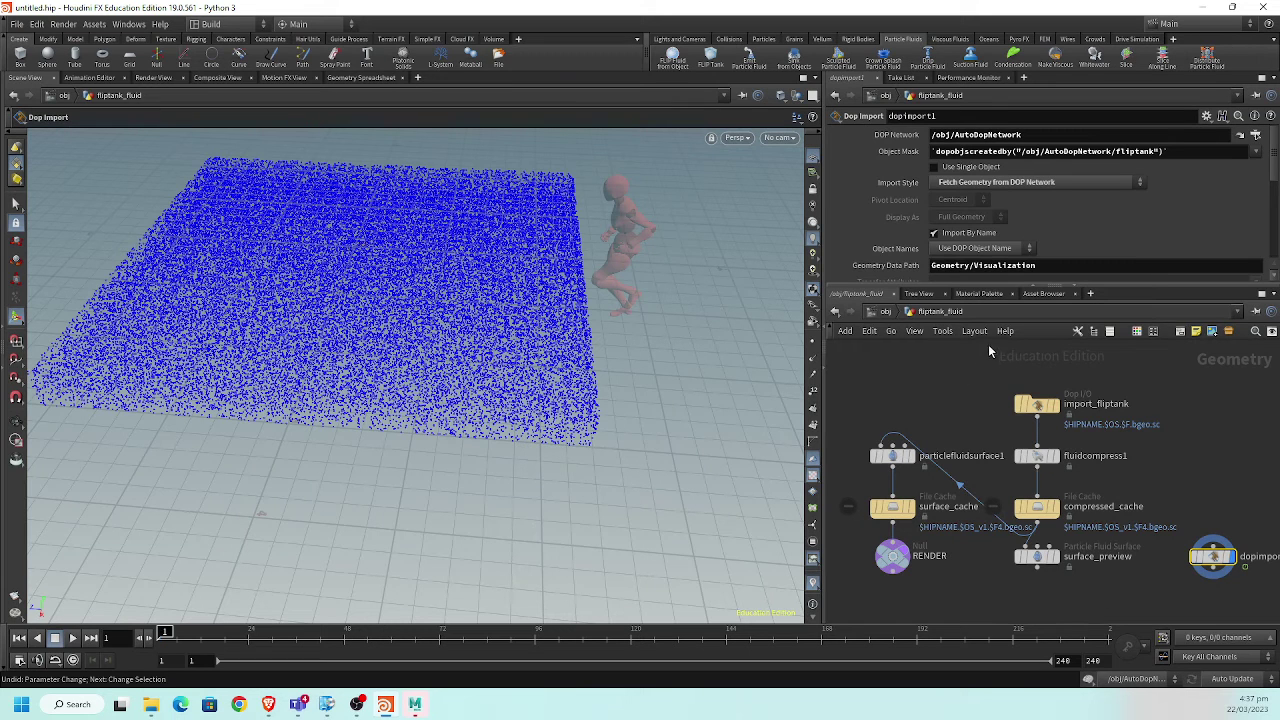
left_click(888, 314)
double_click(1095, 490)
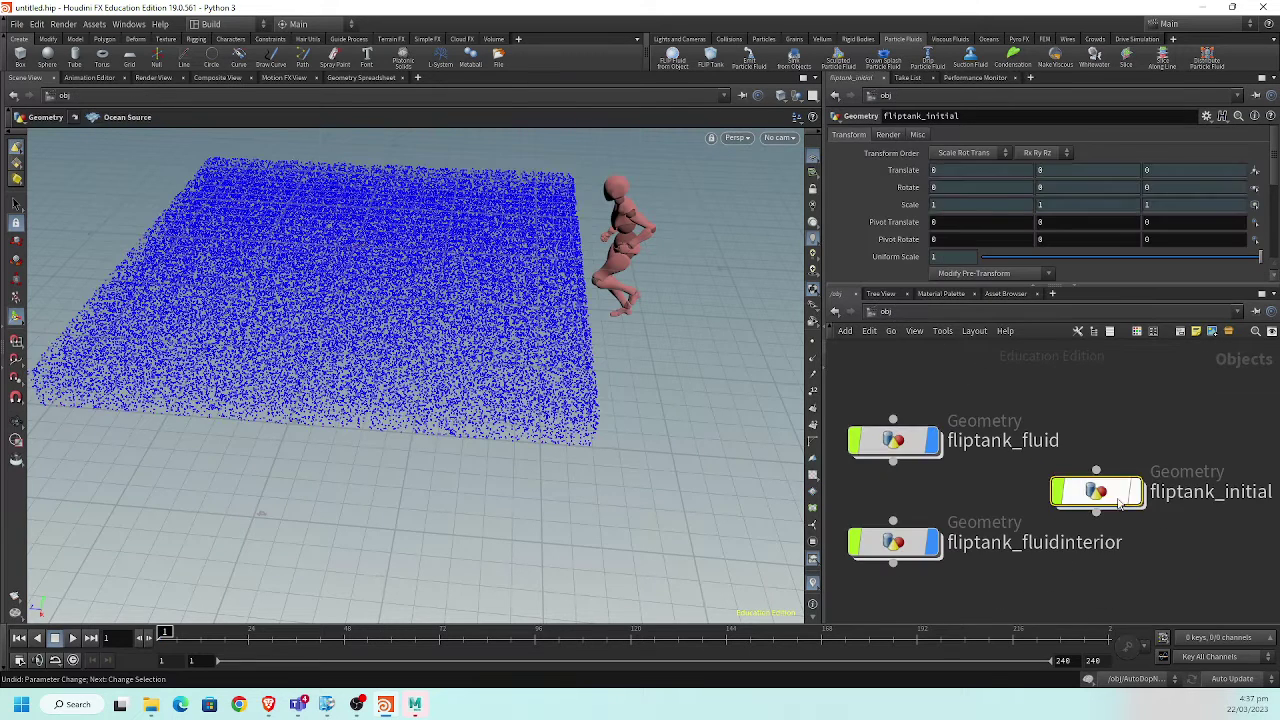
scroll(1036, 254, "down", 3)
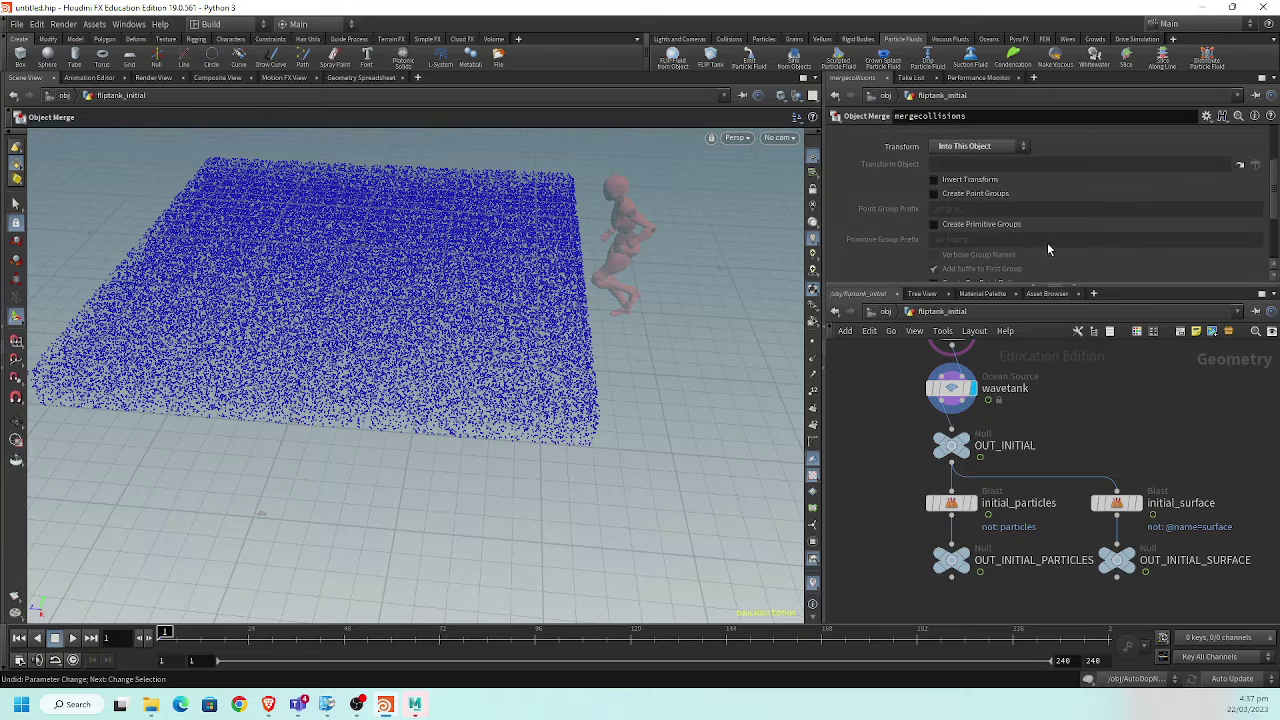
scroll(1127, 386, "up", 2)
scroll(1116, 523, "up", 2)
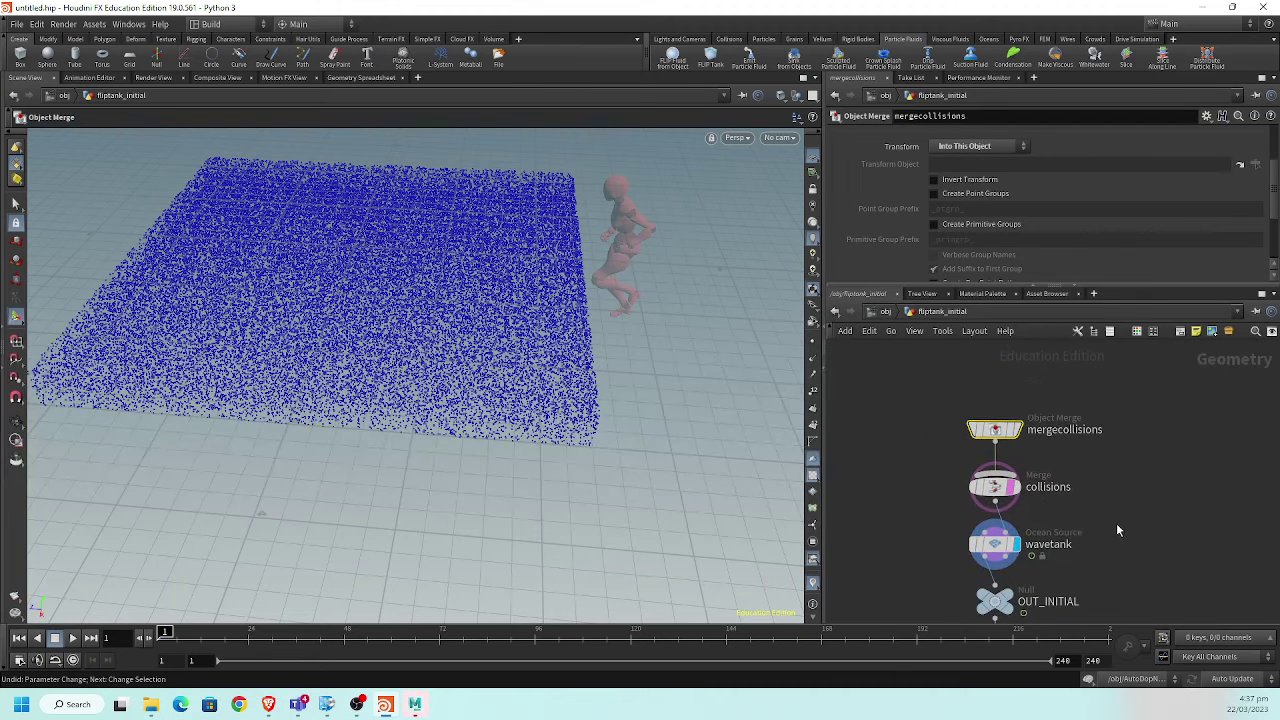
left_click(995, 544)
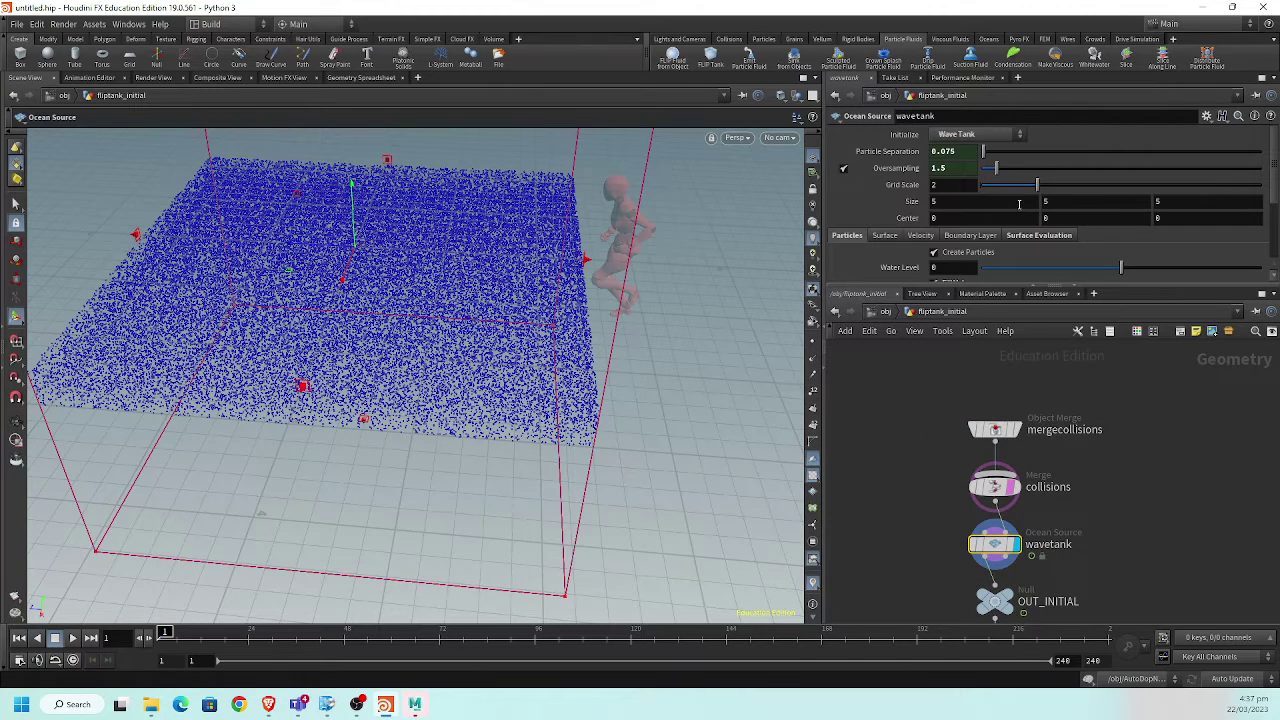
scroll(1019, 204, "down", 2)
left_click(972, 168)
scroll(1040, 205, "down", 2)
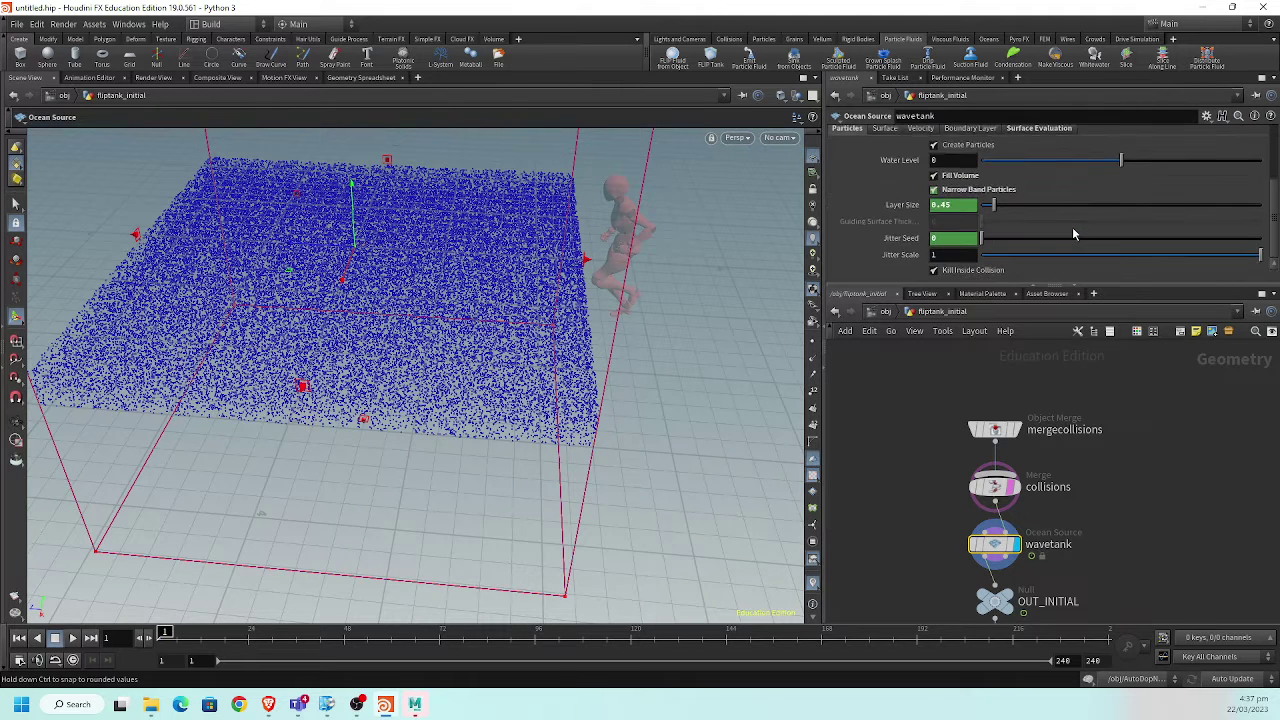
scroll(1042, 203, "up", 3)
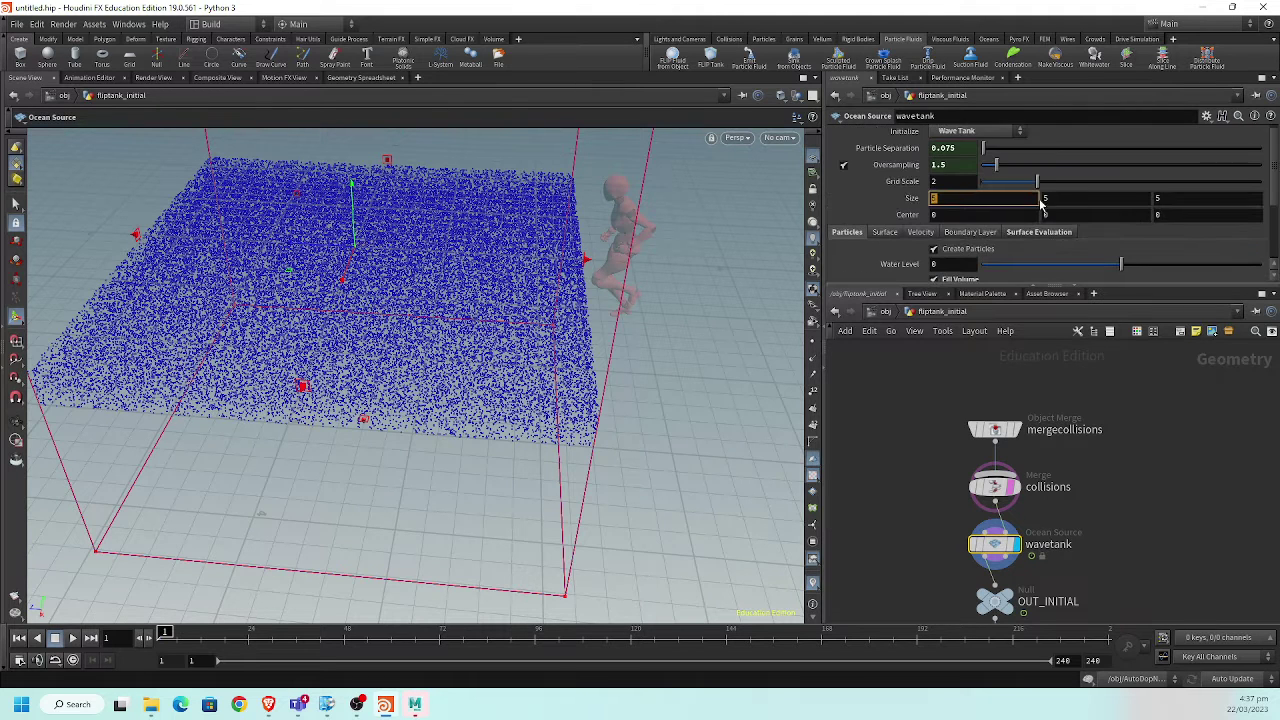
left_click(886, 311)
mouse_move(689, 415)
left_mouse_down()
mouse_move(622, 425)
mouse_move(649, 397)
mouse_move(586, 466)
left_mouse_up()
- Select the character and make it a Deforming Object collider from the Collisions shelf
middle_click_drag(994, 491, 1014, 467)
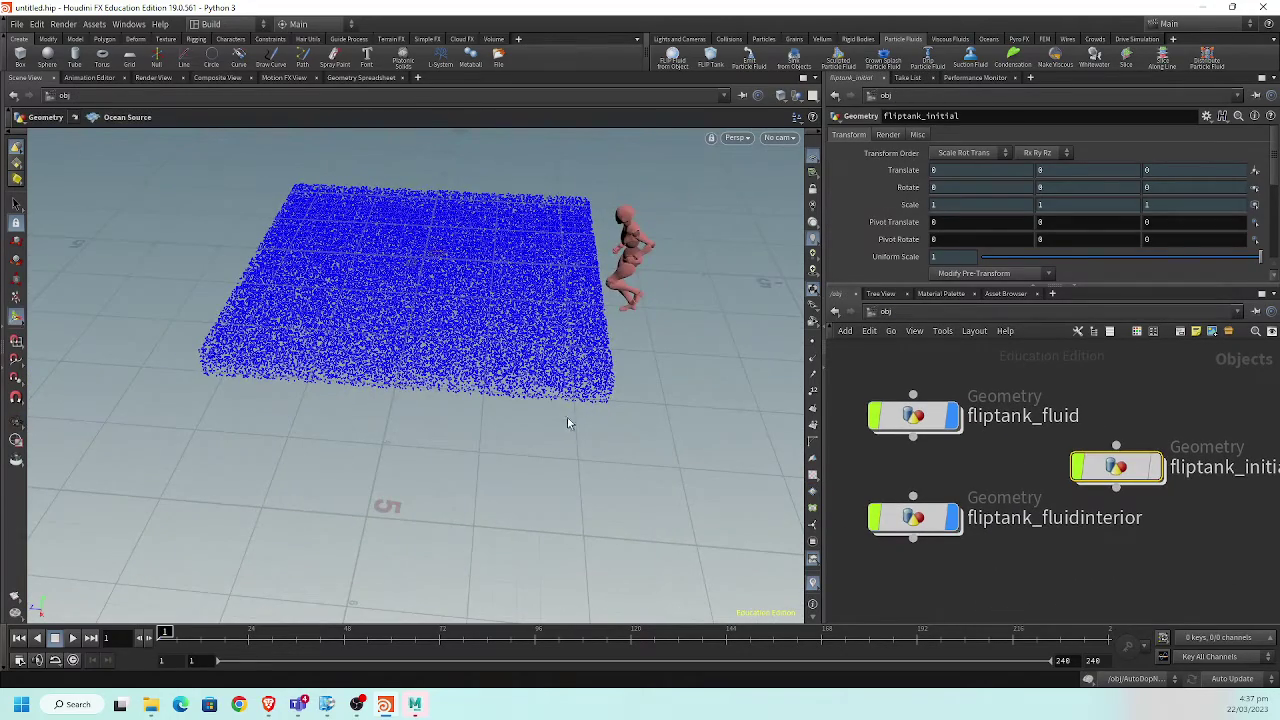
left_click_drag(569, 423, 586, 366)
middle_click_drag(967, 446, 1163, 488)
scroll(963, 464, "down", 3)
scroll(930, 479, "up", 2)
left_click(910, 399)
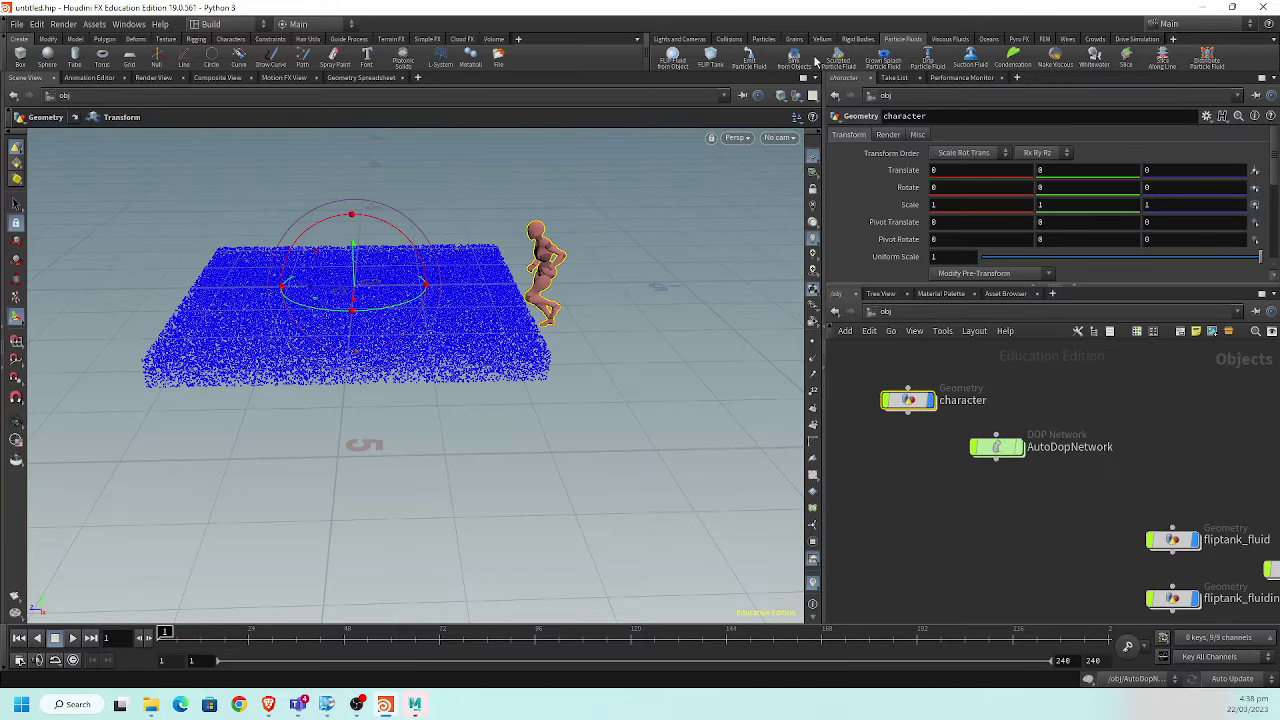
left_click(728, 40)
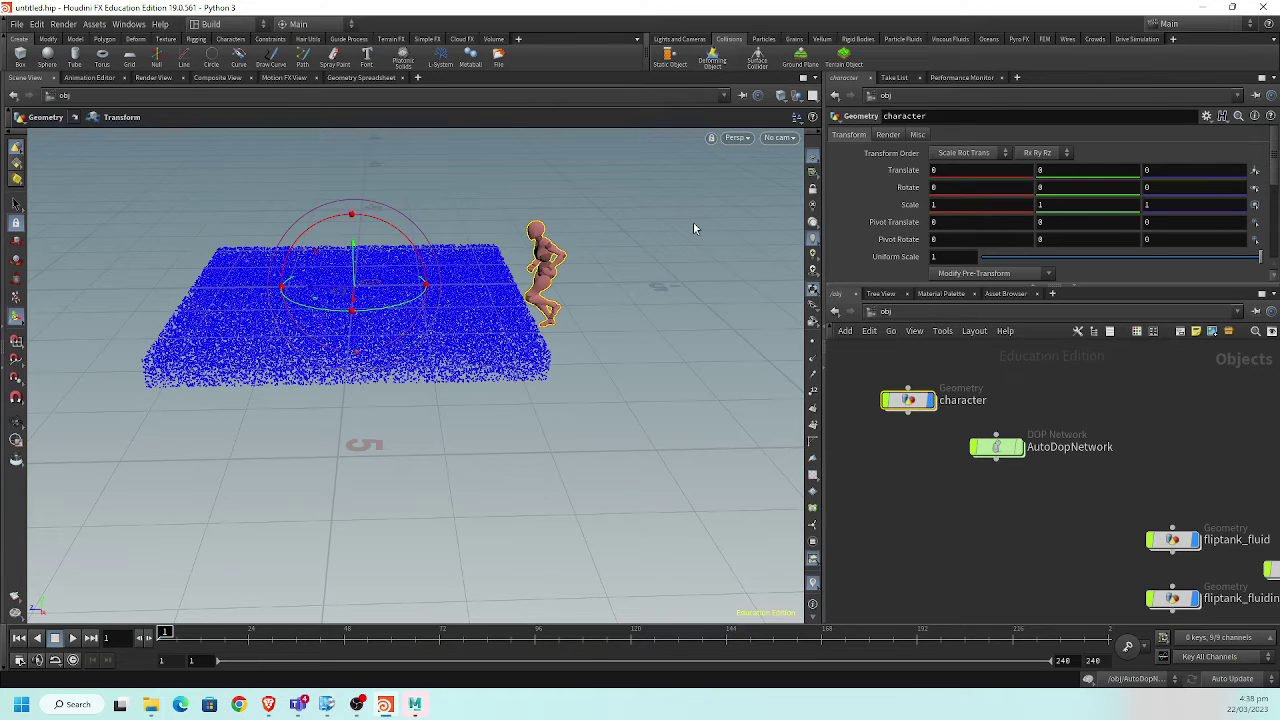
- Inspect the new collision-source nodes inside the character, then return to /obj
left_click_drag(678, 226, 858, 331, "alt")
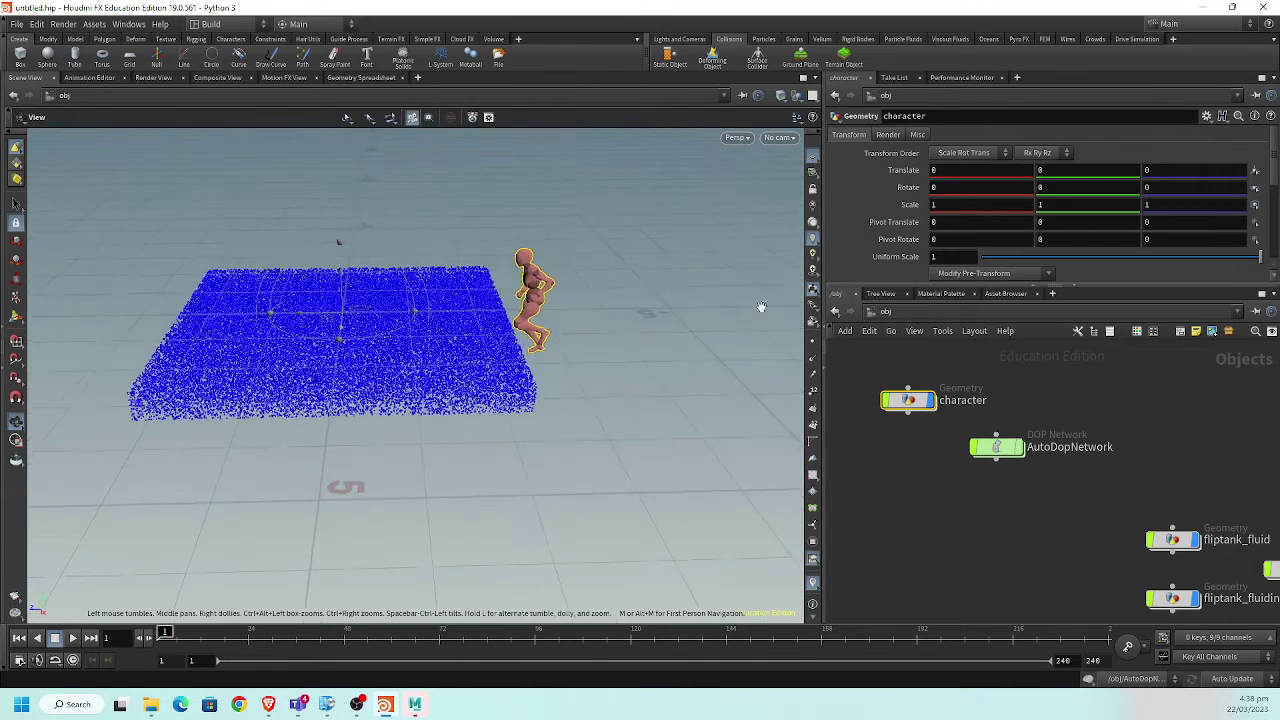
double_click(918, 402)
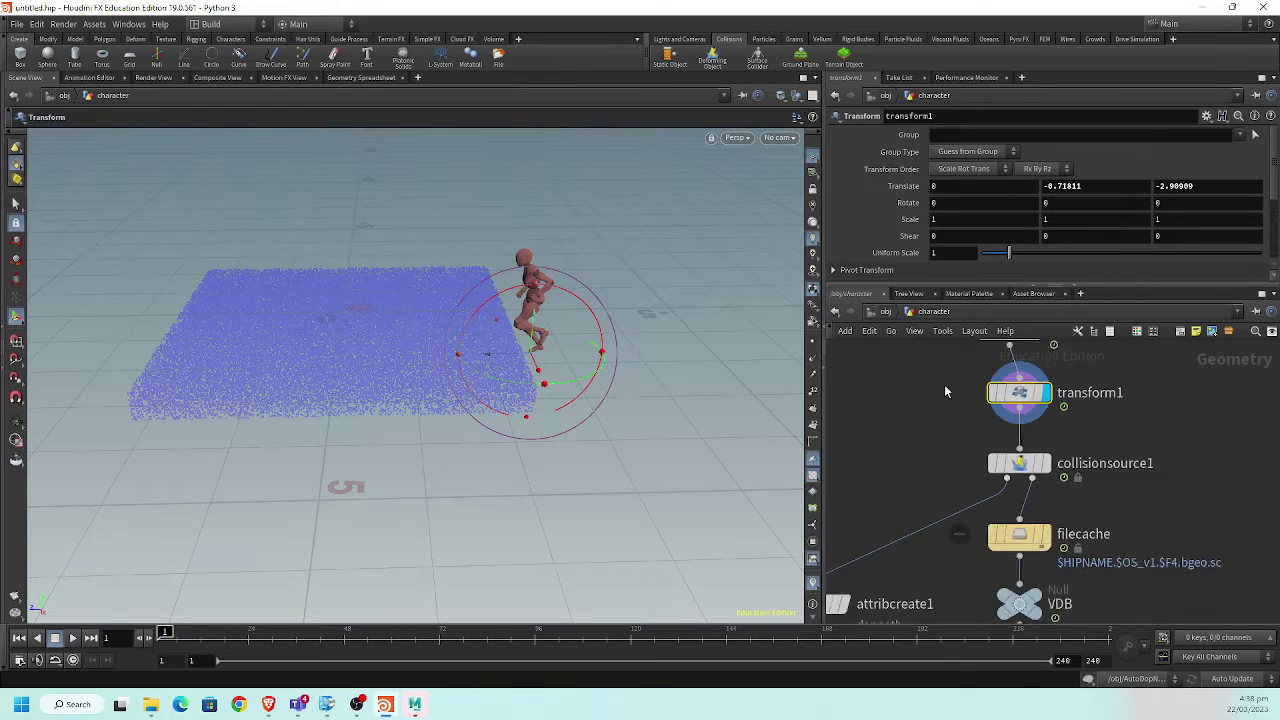
left_click_drag(1187, 415, 768, 601)
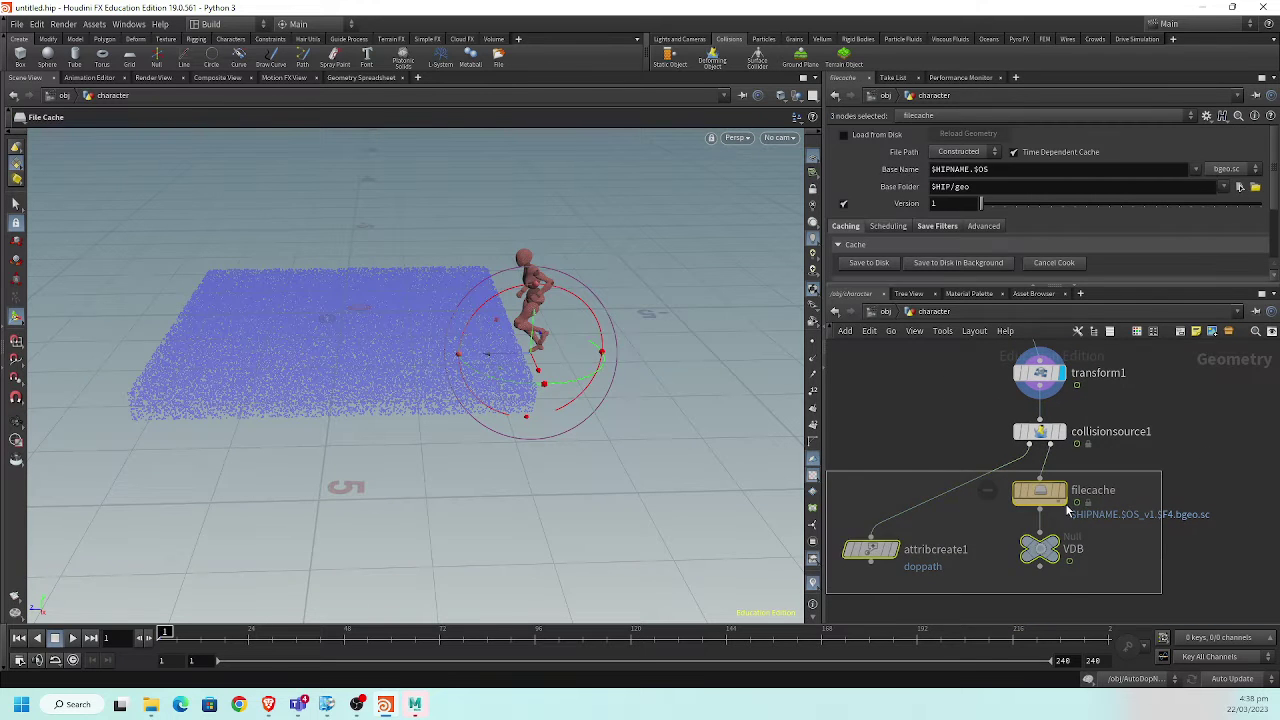
left_click(885, 311)
key("t")
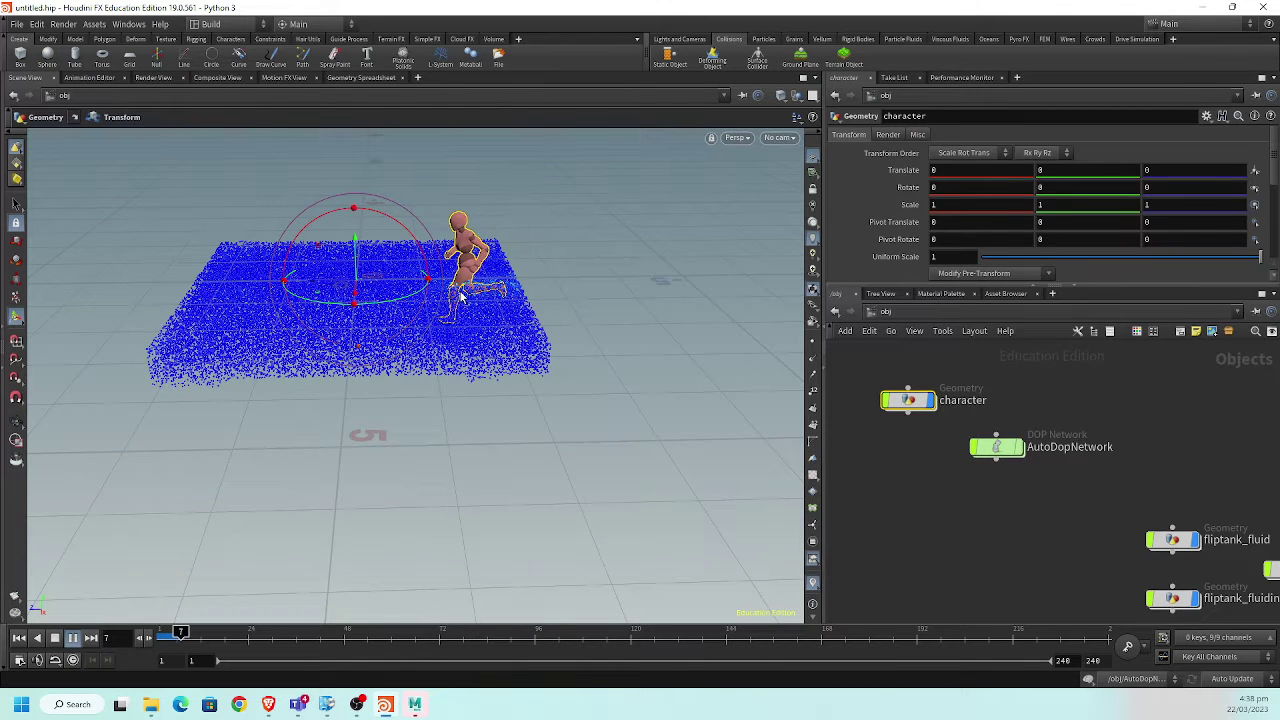
- Play a few frames of the runner among particles, stop, and jump back to frame 1
left_click(55, 638)
key("Escape")
scroll(494, 432, "up", 5)
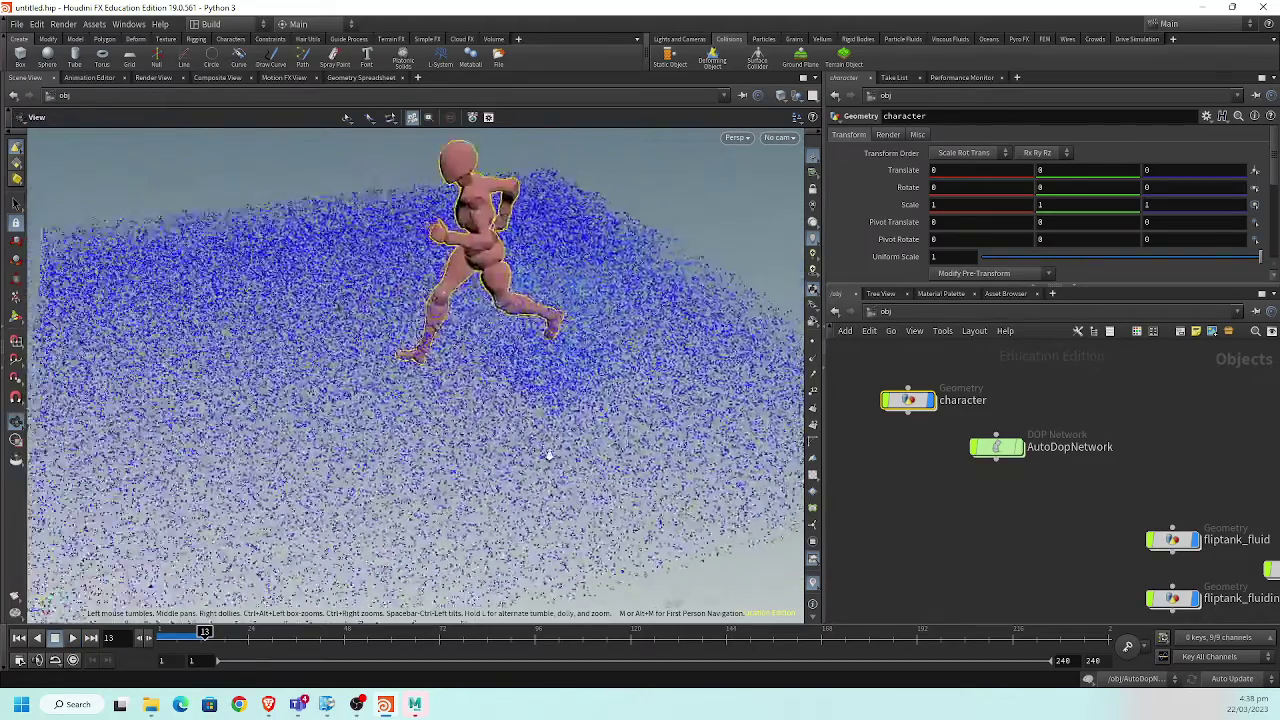
mouse_move(494, 432)
left_mouse_down()
mouse_move(451, 408)
mouse_move(394, 448)
left_mouse_up()
key("t")
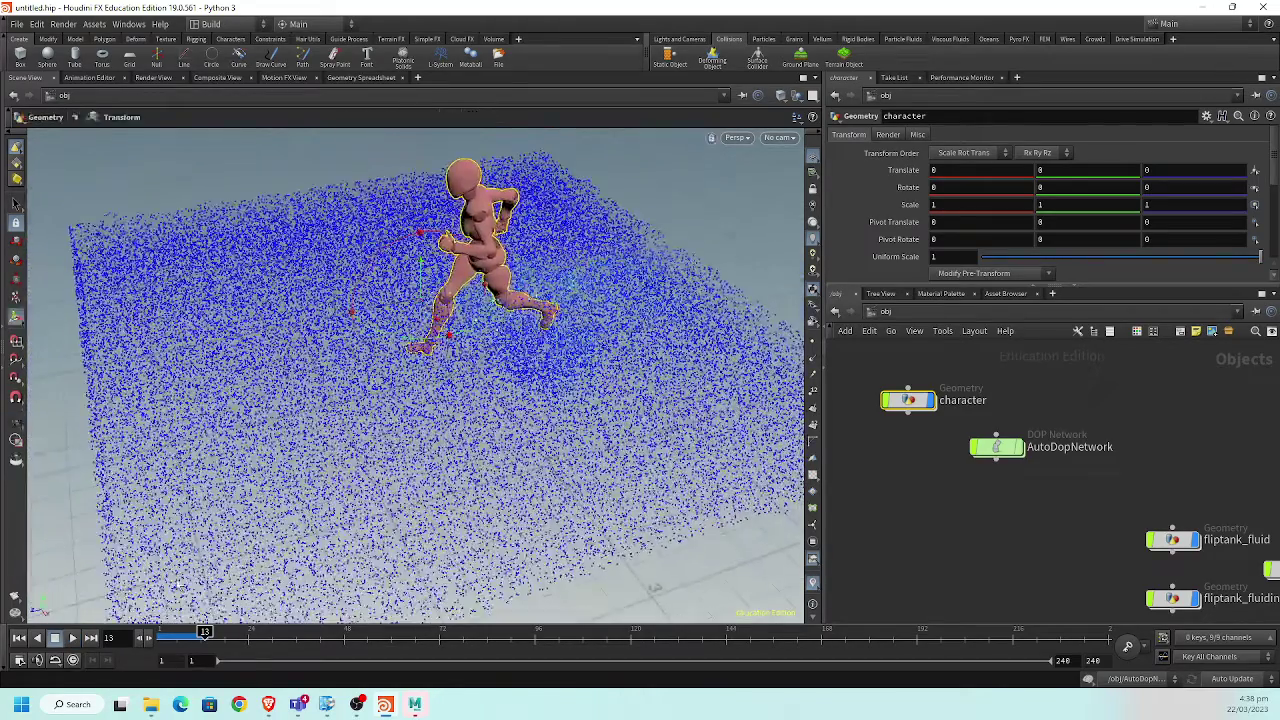
left_click(72, 638)
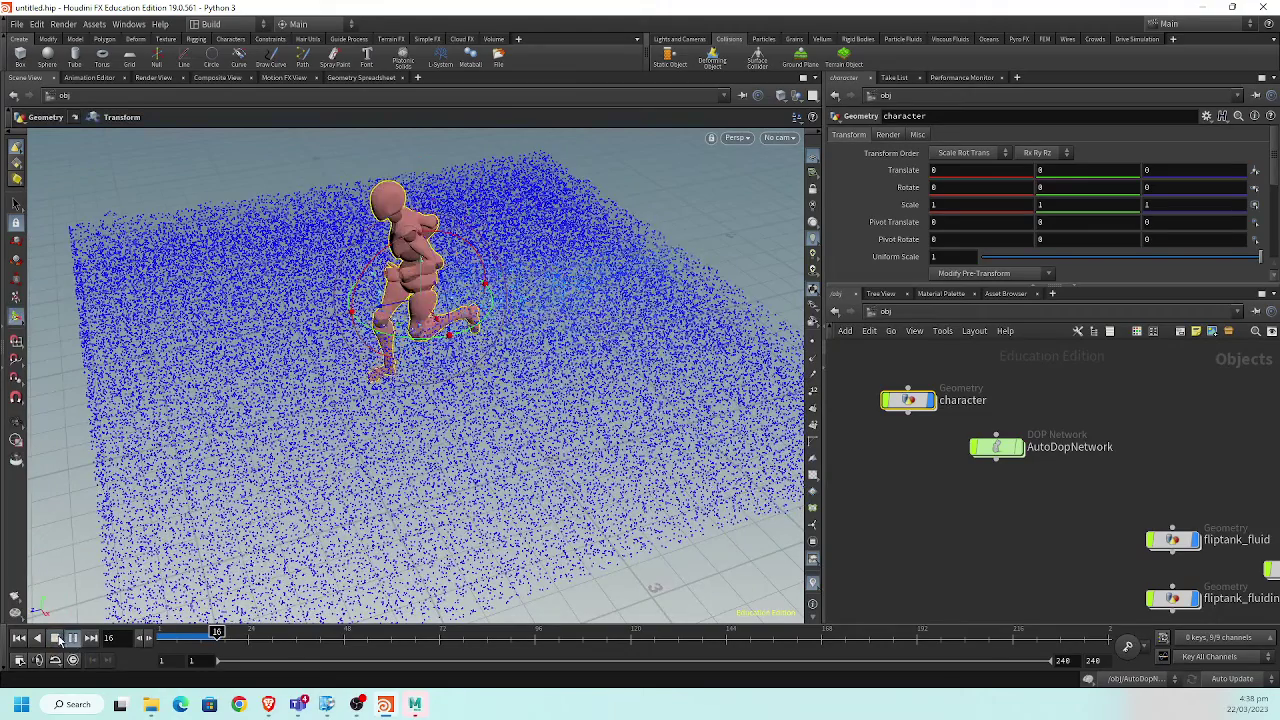
left_click(58, 638)
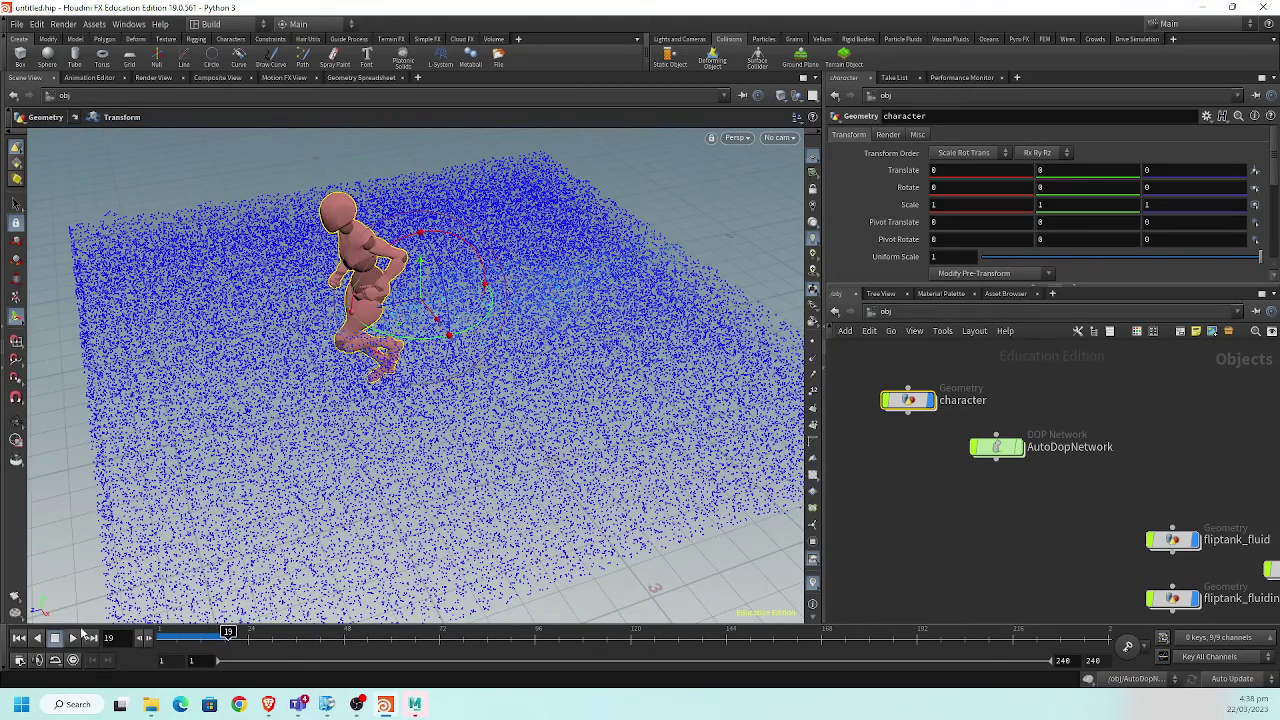
left_click(19, 638)
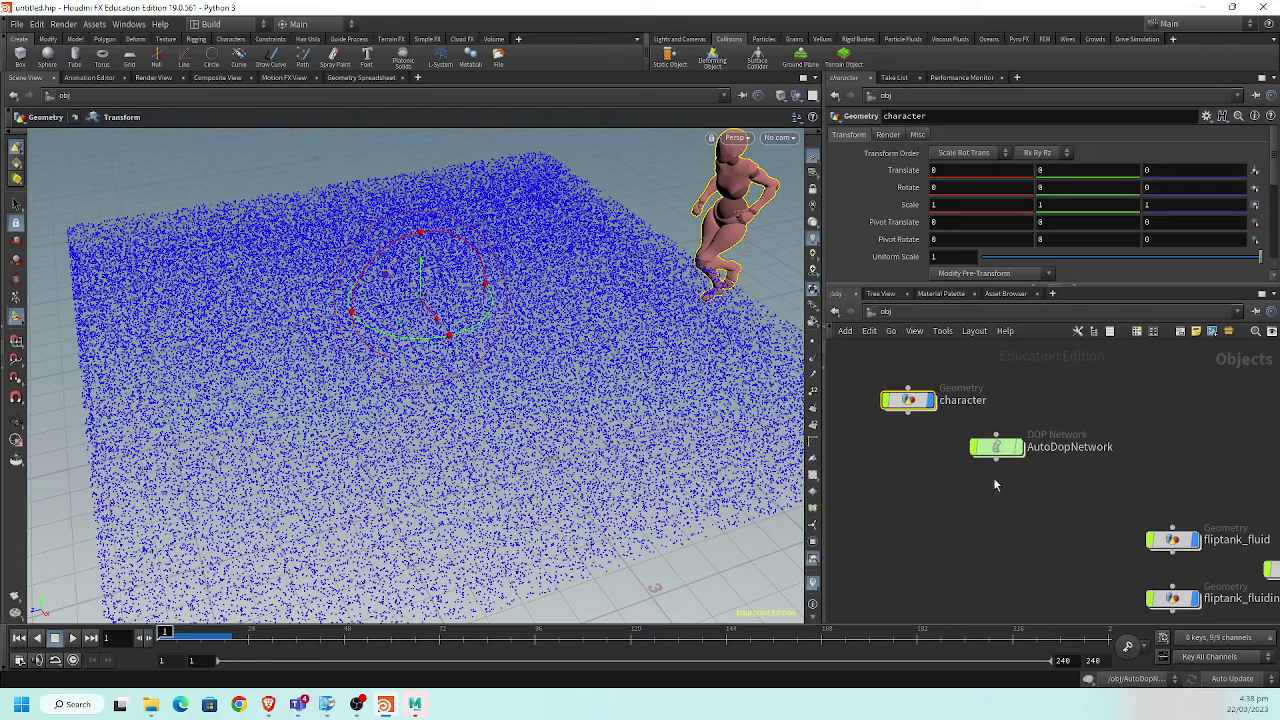
- Tumble the viewport to view the tank from low and high angles
middle_click_drag(1087, 481, 1001, 427)
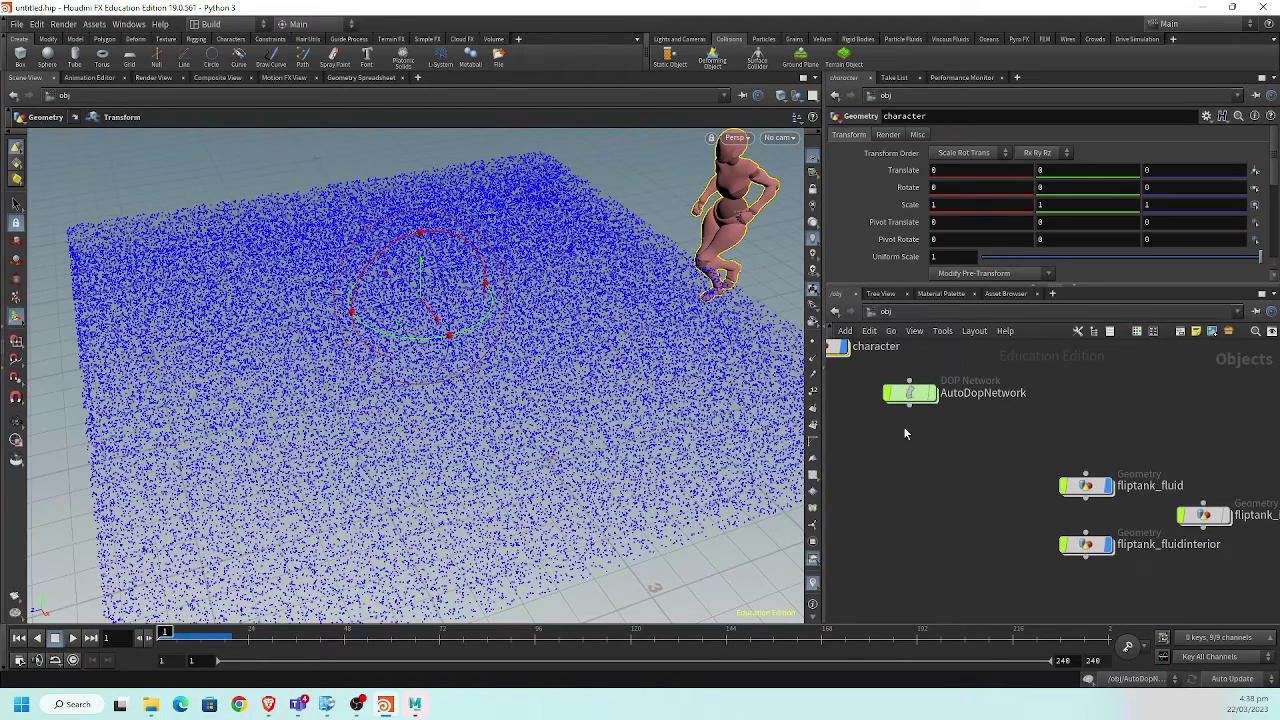
key("Escape")
mouse_move(531, 277)
left_mouse_down()
mouse_move(460, 223)
mouse_move(436, 251)
mouse_move(440, 300)
left_mouse_up()
key("t")
middle_click_drag(830, 346, 950, 430)
- Raise the character by increasing Translate Y on its transform1 node
left_click(960, 432)
double_click(960, 432)
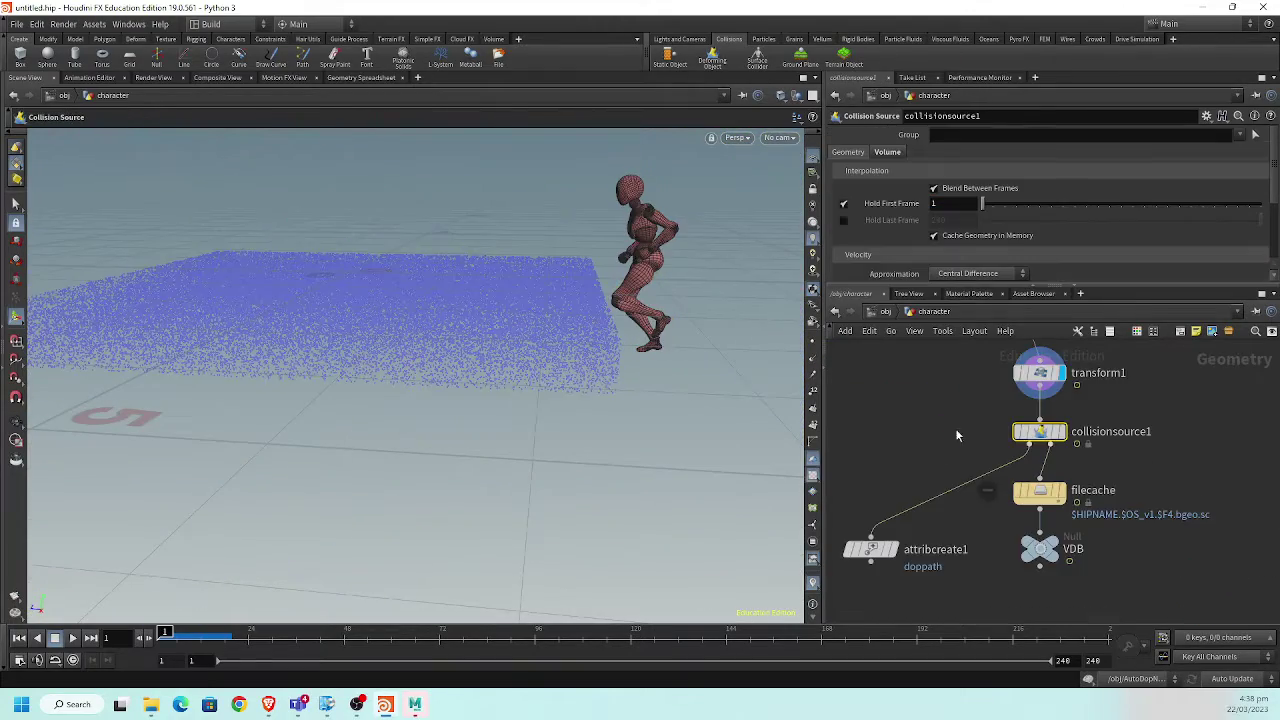
middle_click_drag(986, 507, 949, 451)
left_click(1021, 410)
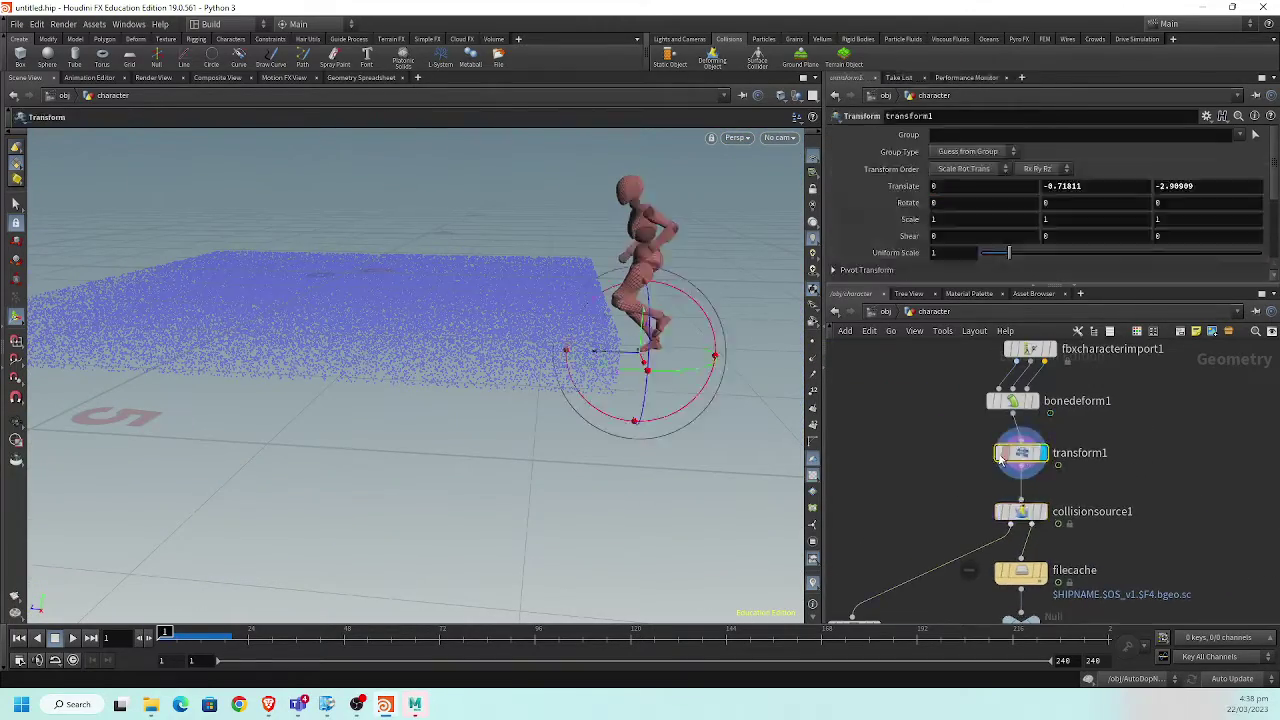
key("Escape")
mouse_move(500, 320)
left_mouse_down()
mouse_move(530, 341)
mouse_move(582, 227)
mouse_move(558, 293)
mouse_move(423, 243)
left_mouse_up()
key("t")
key("Escape")
key("t")
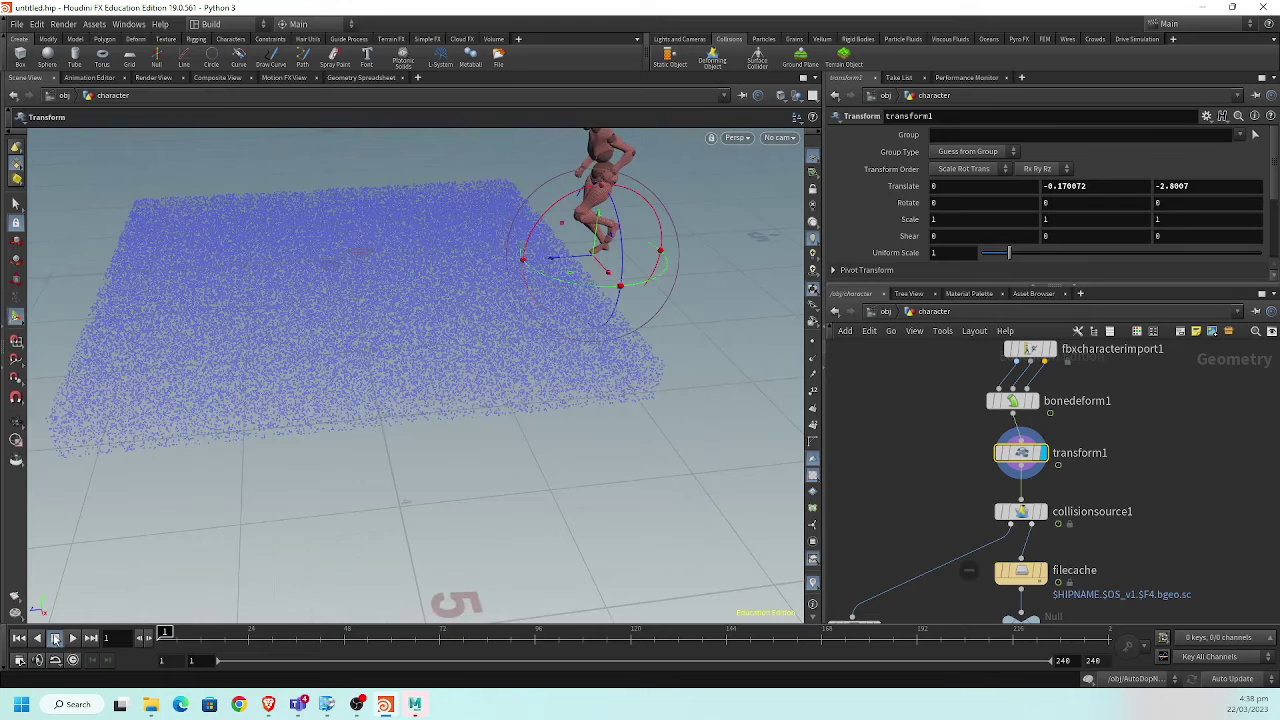
- Back at /obj, play the simulation and tumble down over the particles to watch the run
left_click(877, 313)
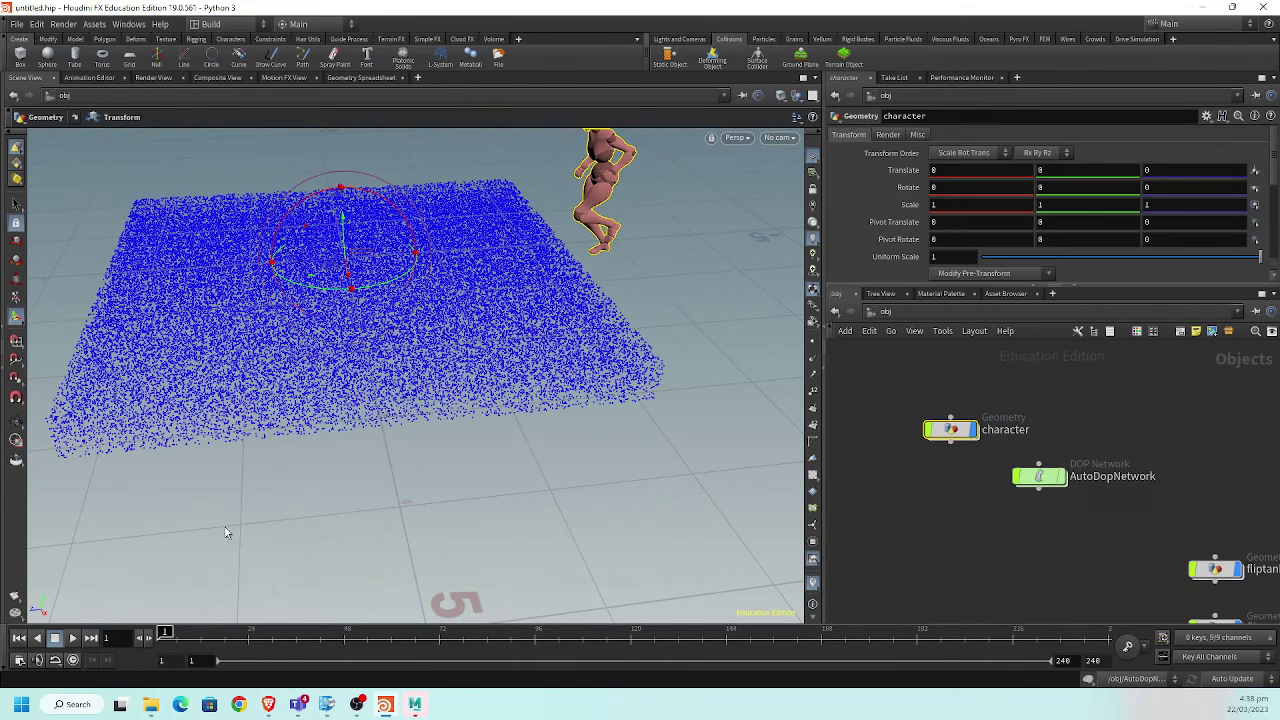
left_click(73, 638)
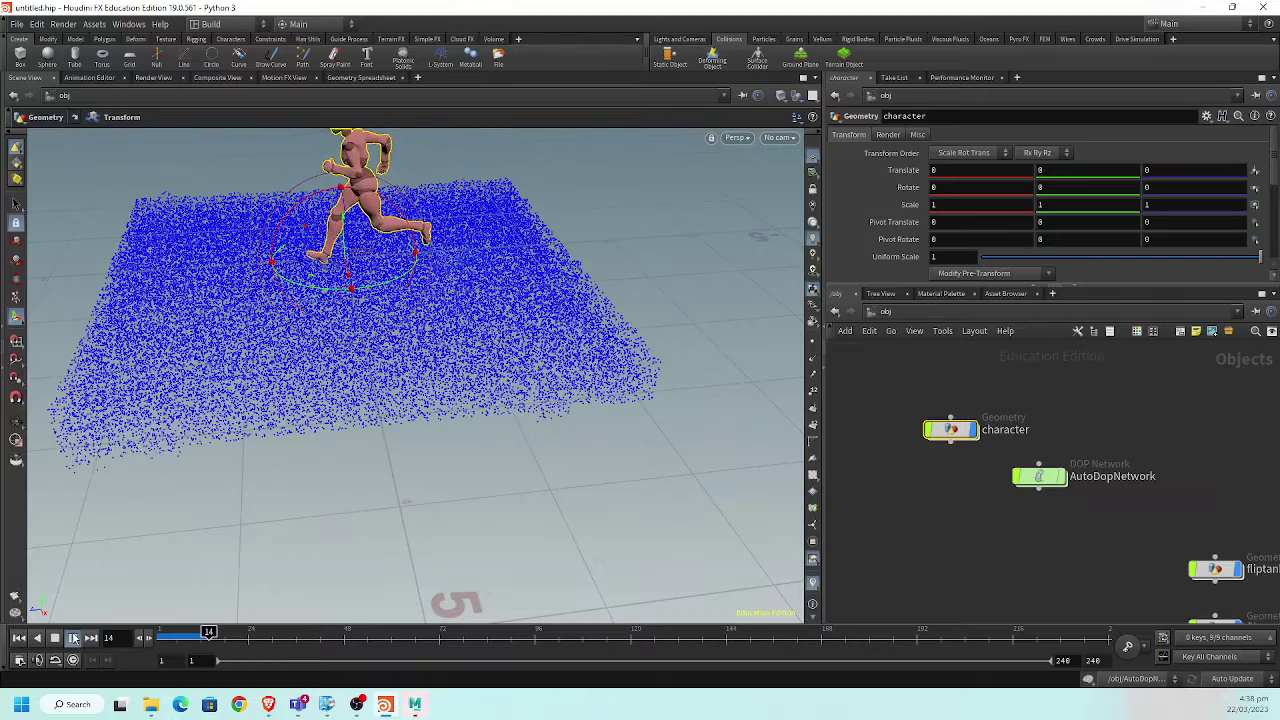
key("Escape")
mouse_move(170, 445)
left_mouse_down()
mouse_move(208, 462)
mouse_move(200, 530)
left_mouse_up()
key("t")
mouse_move(1131, 545)
middle_mouse_down()
mouse_move(999, 524)
mouse_move(994, 505)
middle_mouse_up()
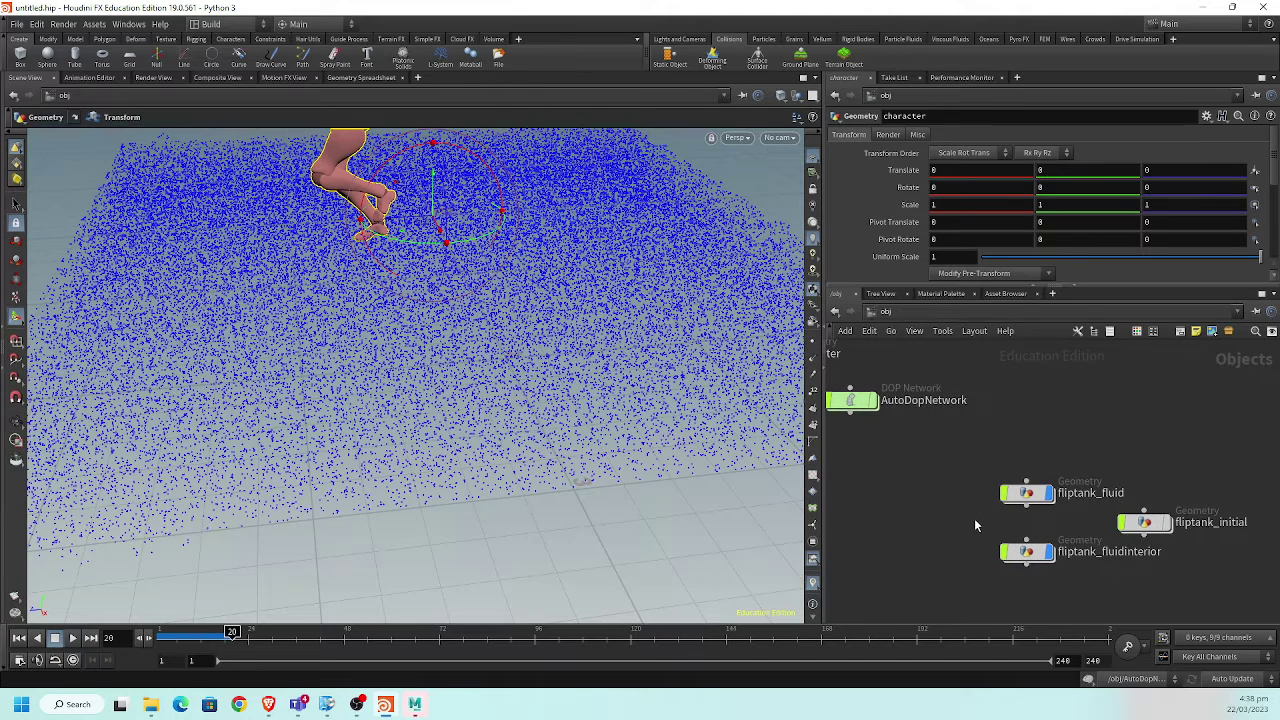
double_click(1038, 497)
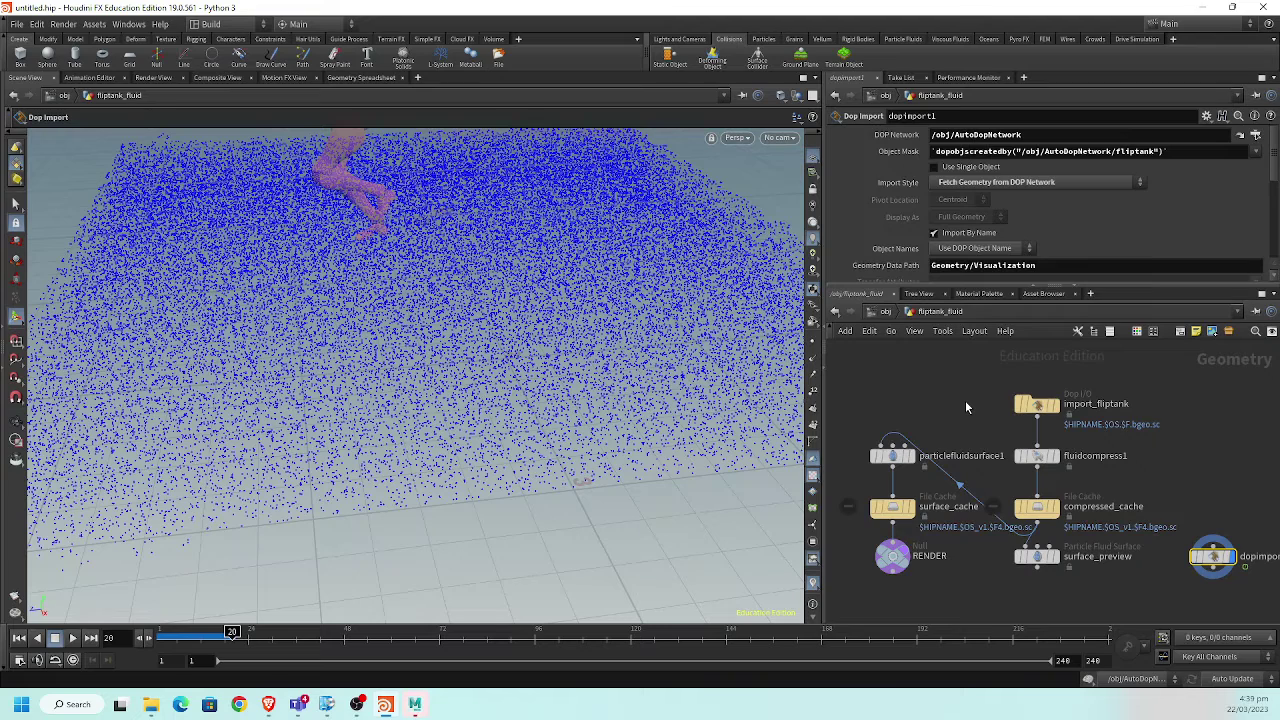
left_click(888, 313)
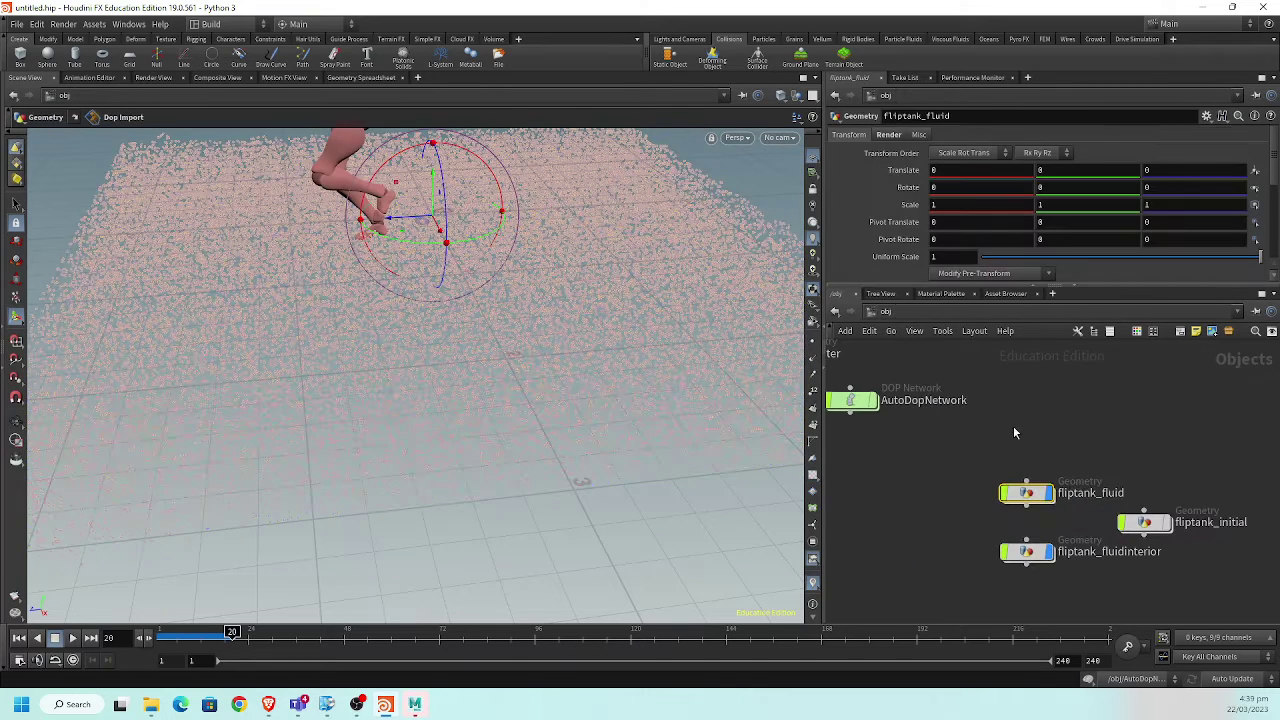
middle_click_drag(1172, 562, 1078, 525)
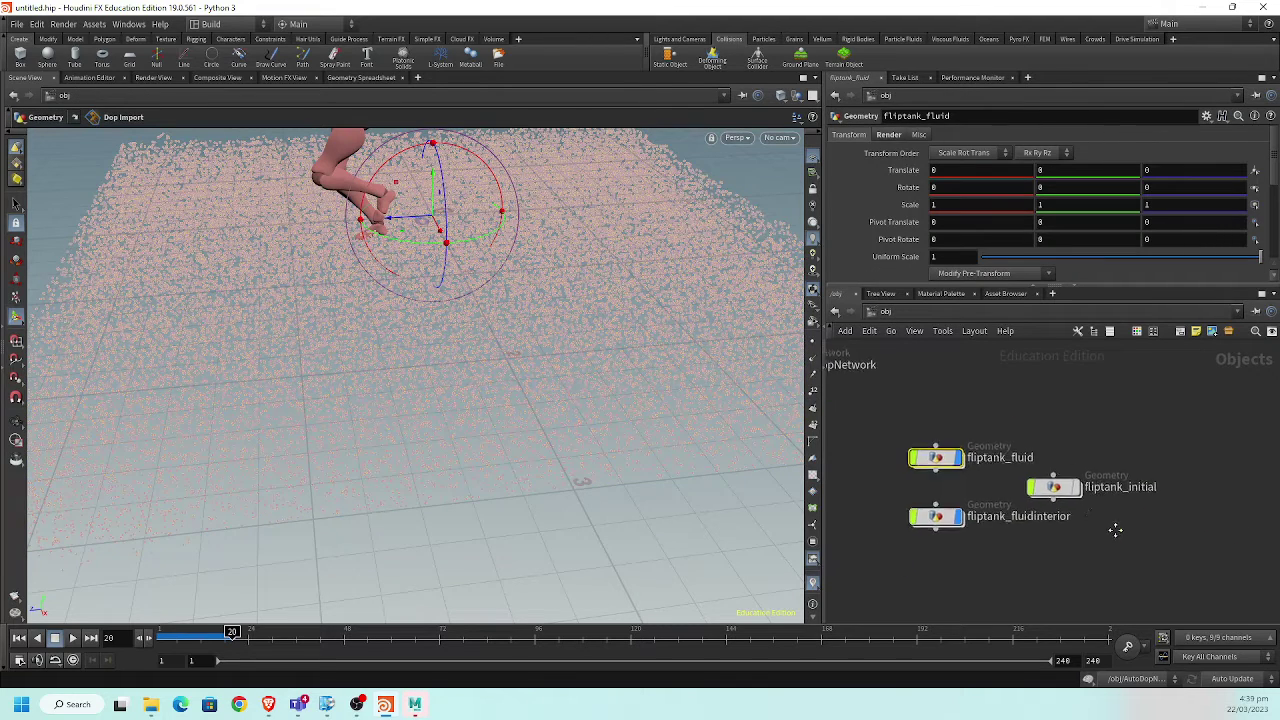
double_click(1062, 488)
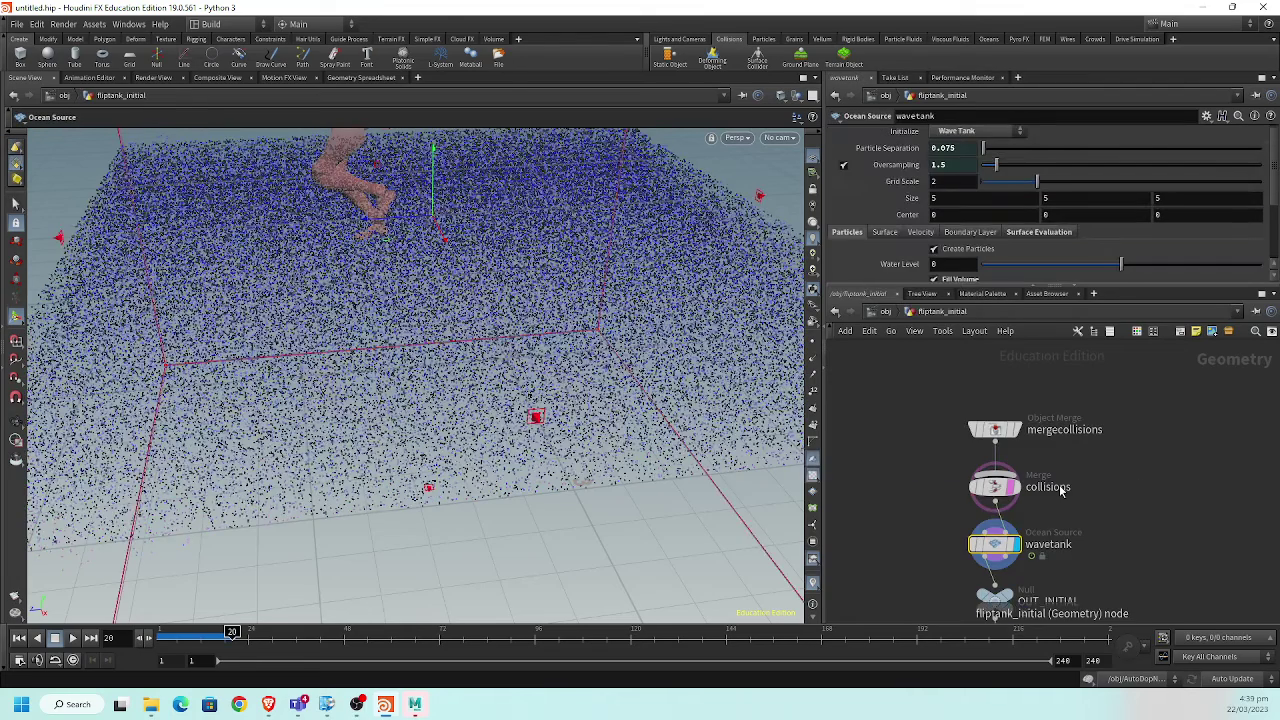
mouse_move(1139, 508)
middle_mouse_down()
mouse_move(1143, 480)
mouse_move(1120, 466)
middle_mouse_up()
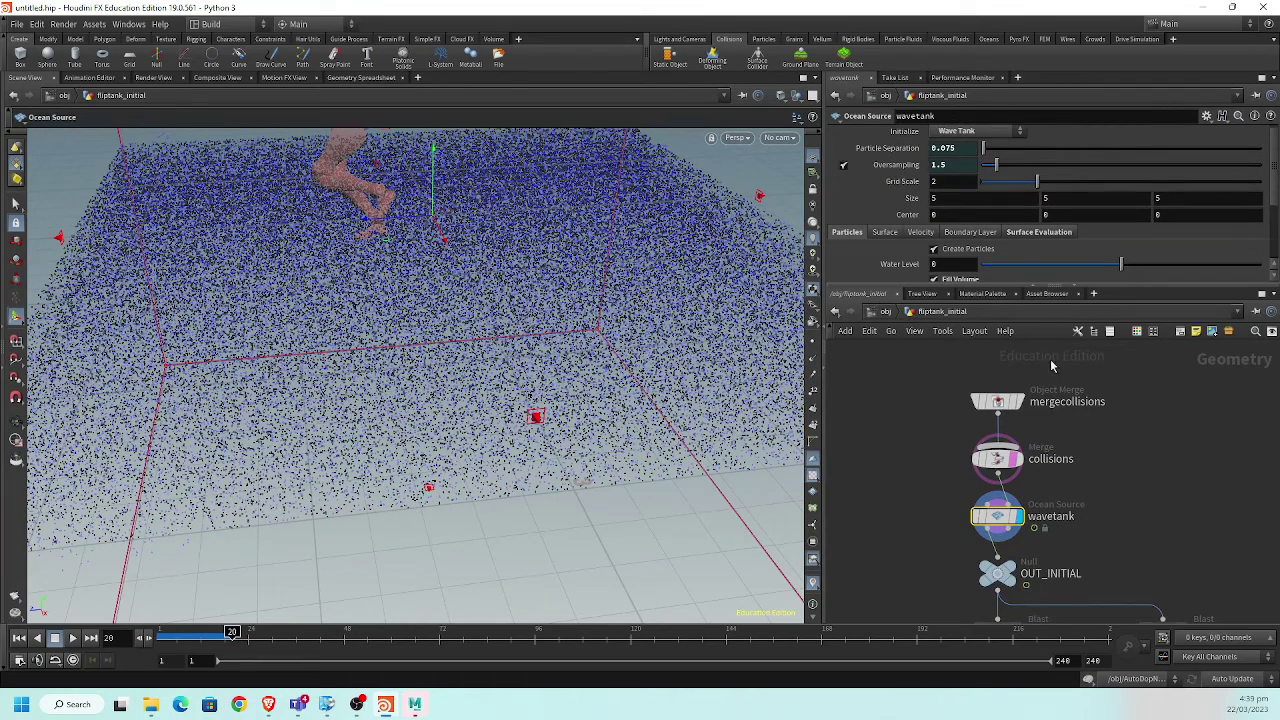
scroll(1004, 215, "down", 1)
scroll(1017, 202, "down", 1)
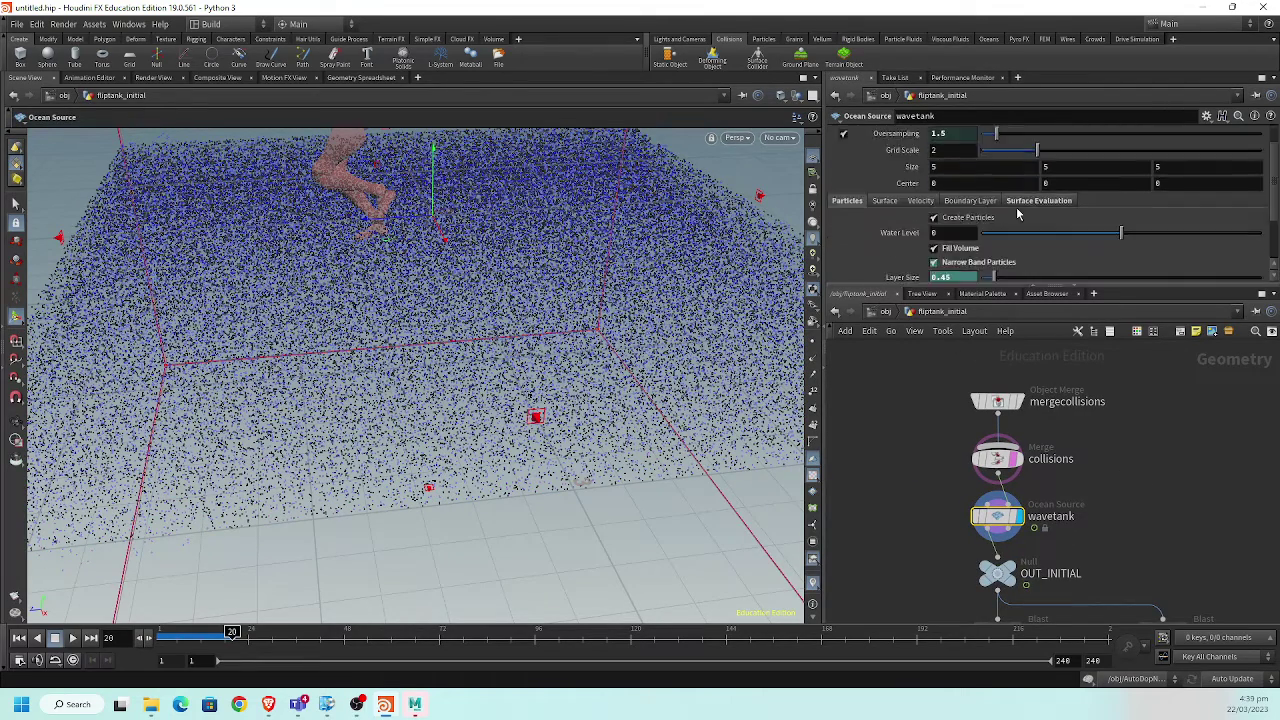
scroll(1017, 210, "down", 1)
scroll(1016, 220, "up", 4)
left_click(888, 312)
double_click(935, 515)
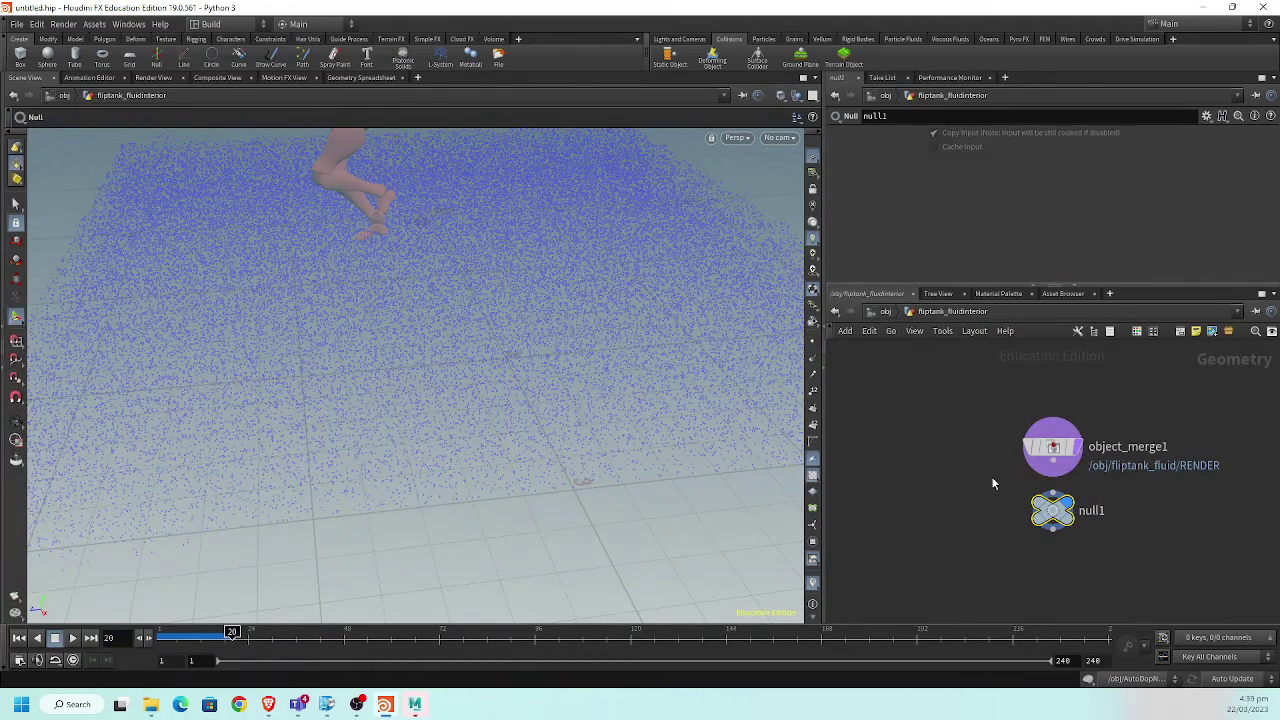
left_click(888, 312)
double_click(934, 453)
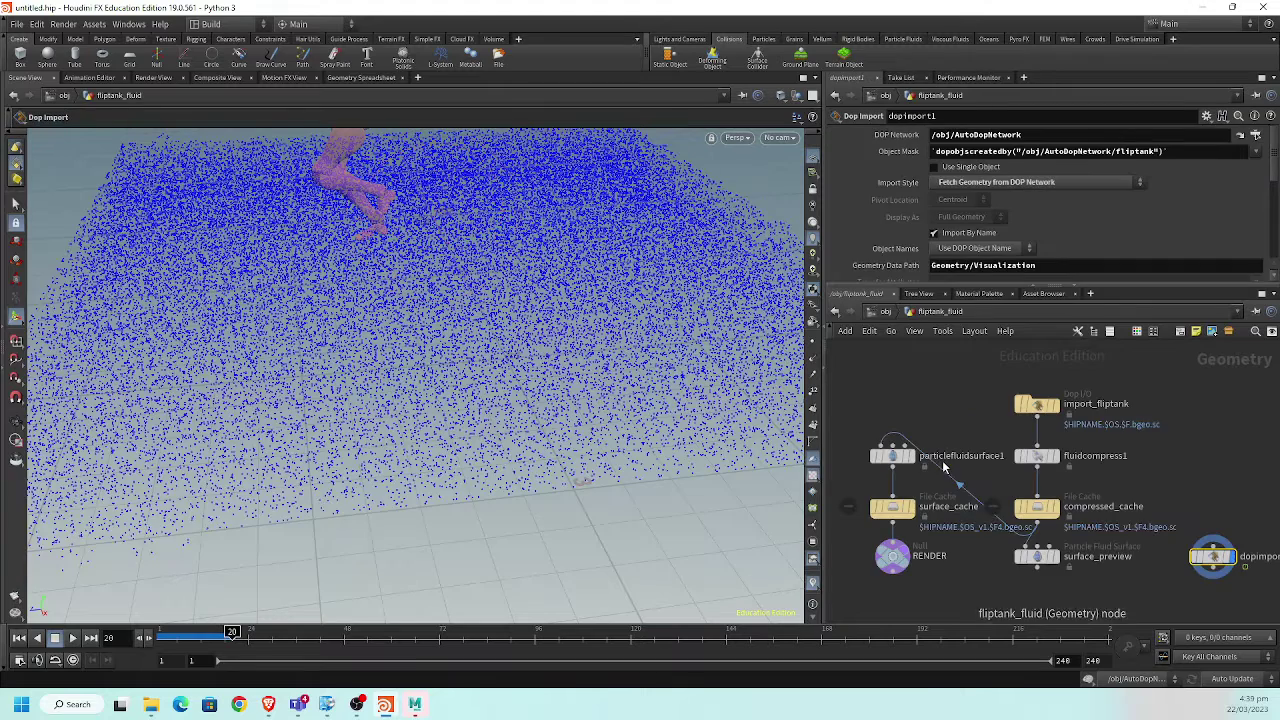
left_click(1024, 405)
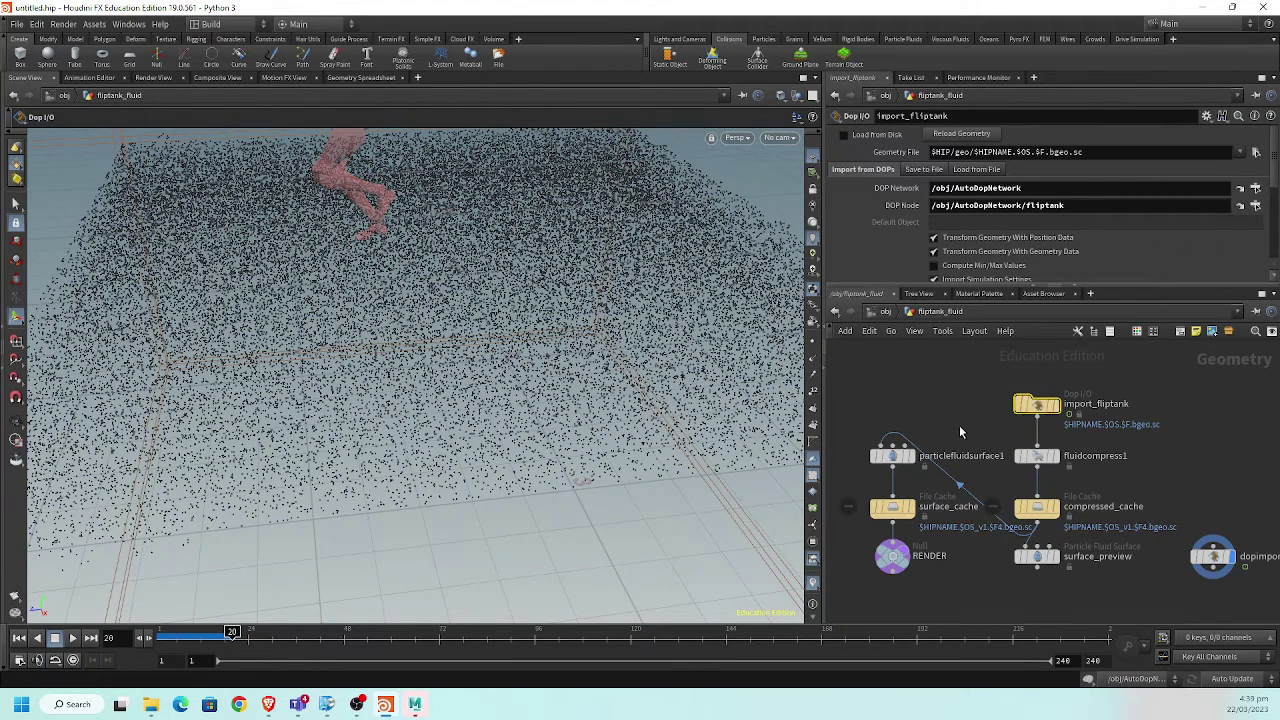
left_click(893, 456)
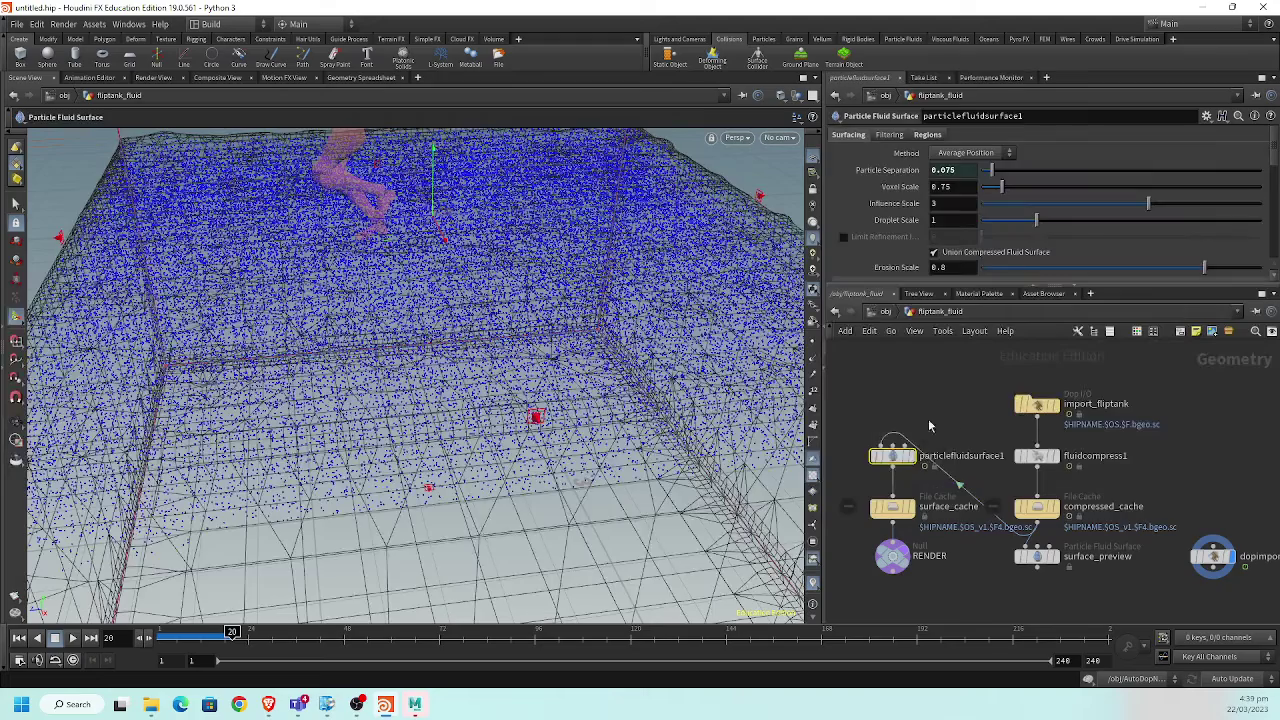
left_click(887, 311)
middle_click_drag(923, 382, 1151, 455)
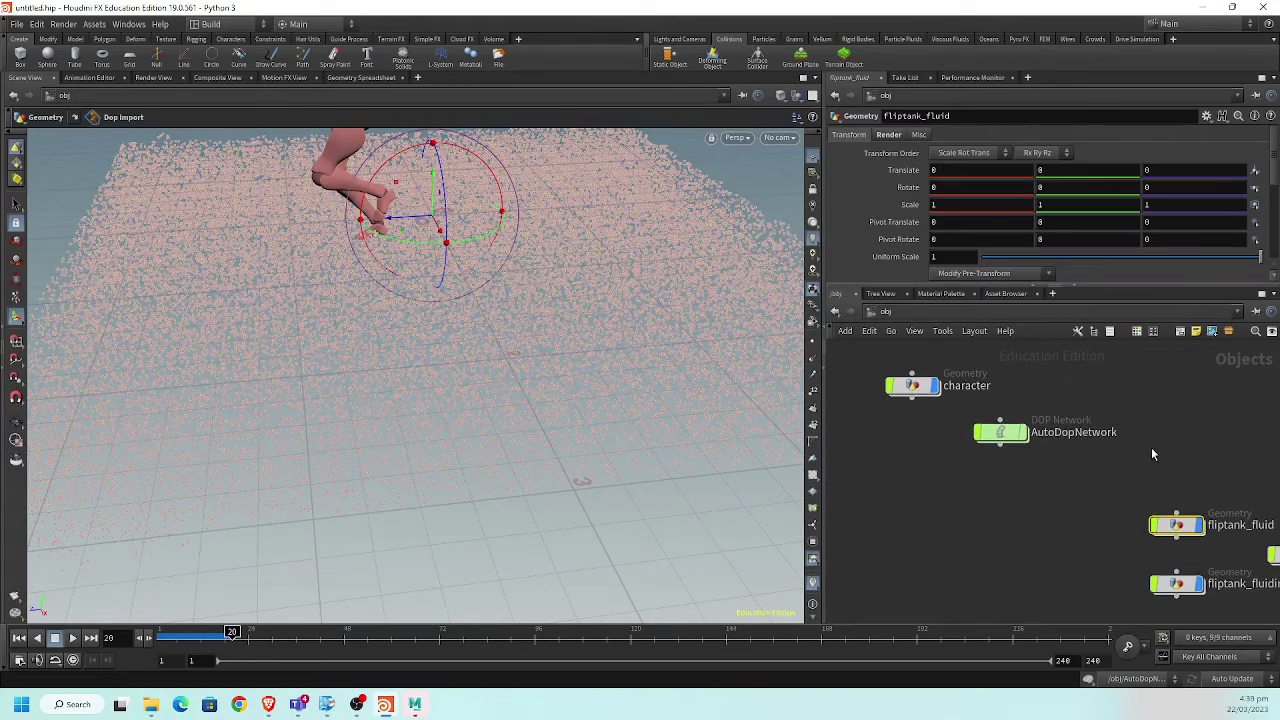
- Set fliptank's Particle Separation to 0.02 and replay the simulation from frame 1
double_click(1000, 432)
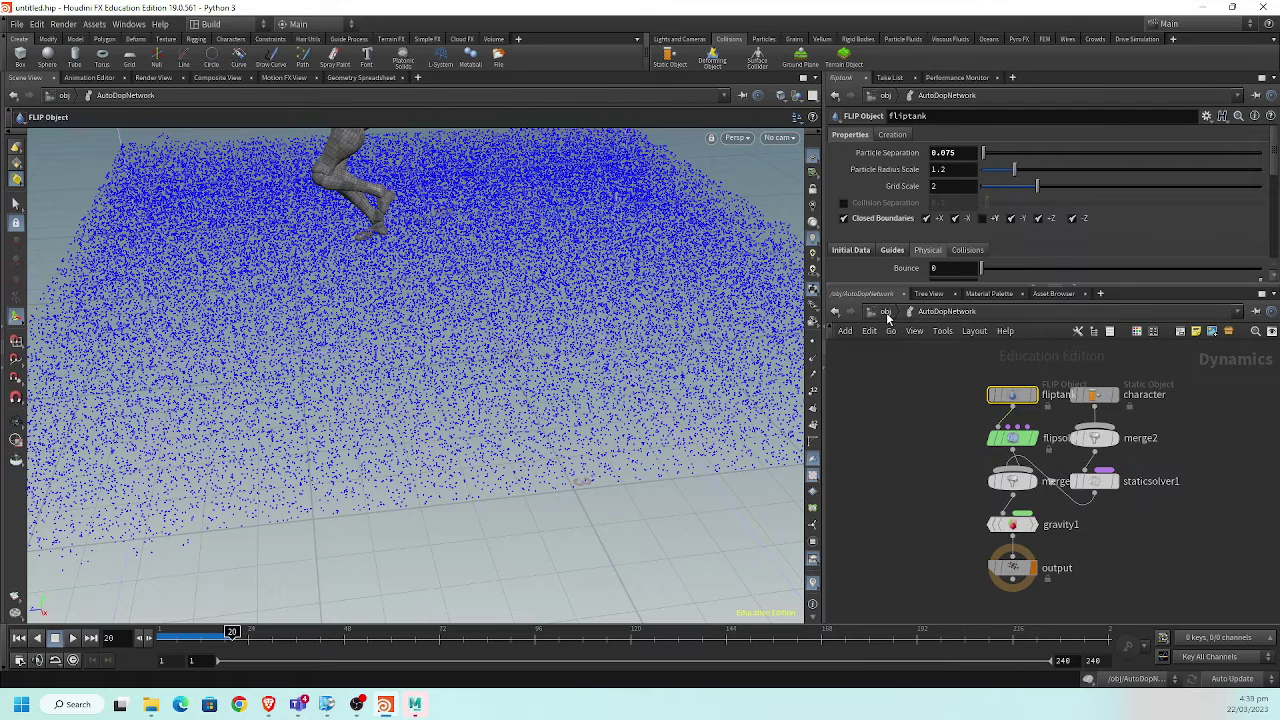
left_click_drag(1012, 394, 963, 383)
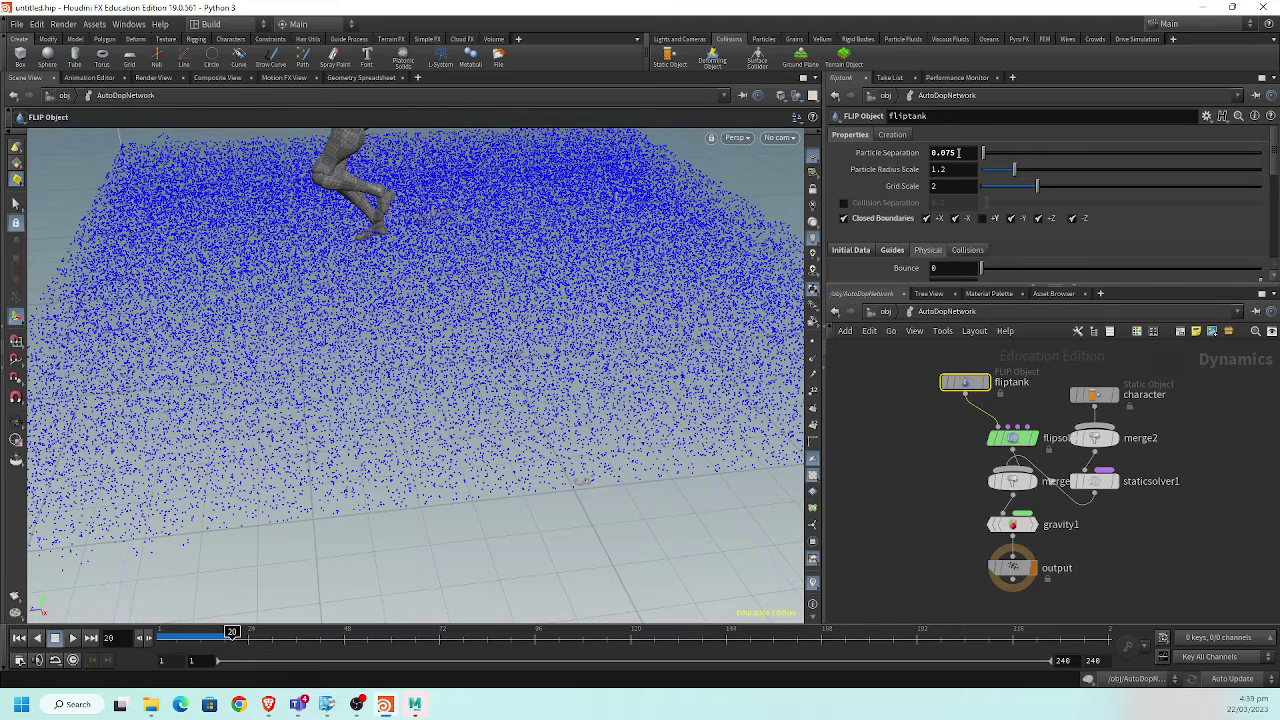
double_click(948, 152)
key("BackSpace")
key("Return")
left_click(20, 638)
mouse_move(569, 357)
left_mouse_down()
mouse_move(543, 491)
mouse_move(306, 443)
mouse_move(406, 429)
mouse_move(503, 345)
left_mouse_up()
left_click(72, 638)
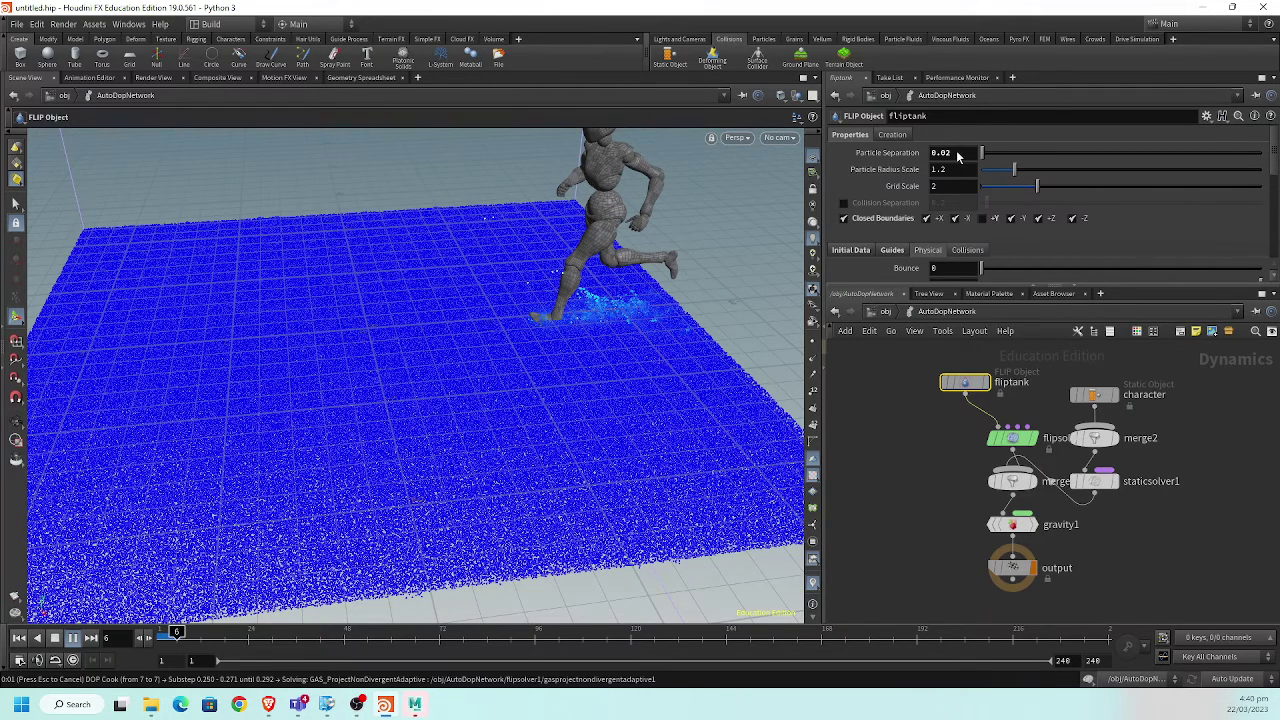
- Tumble closer to the water and resume playing the simulation
key("Escape")
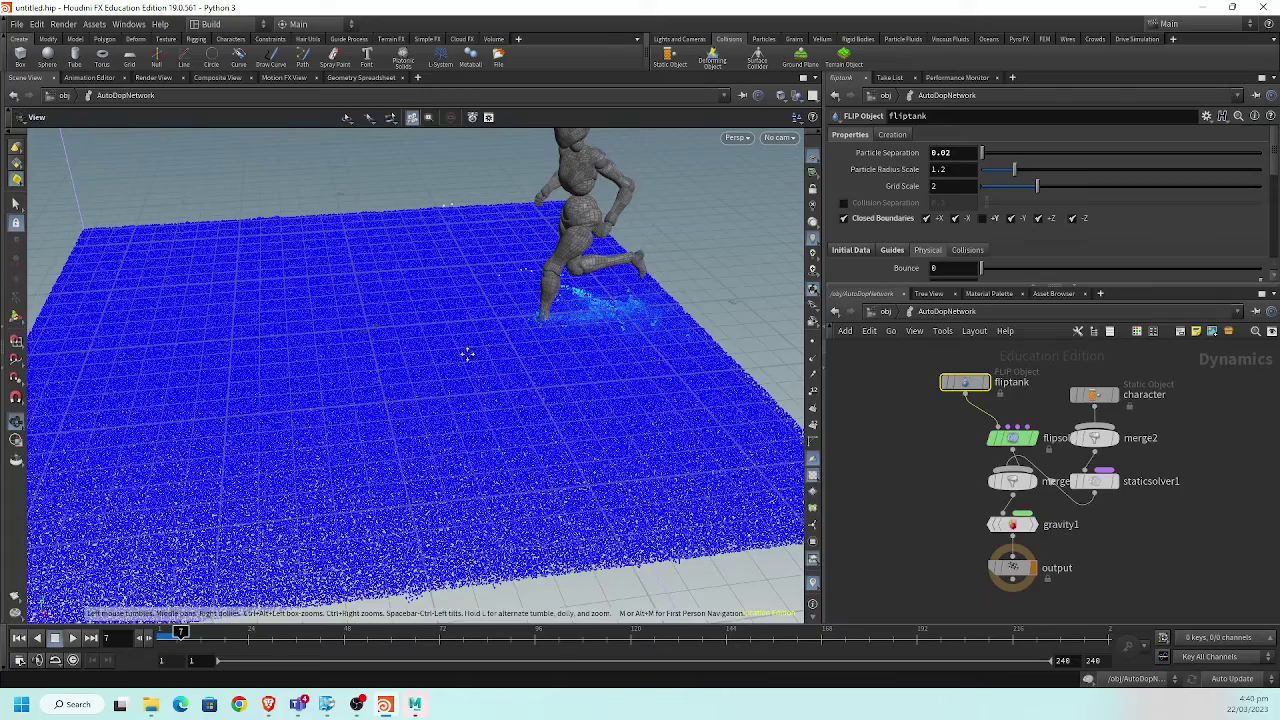
mouse_move(466, 354)
left_mouse_down()
mouse_move(552, 346)
mouse_move(480, 423)
left_mouse_up()
scroll(480, 406, "down", 5)
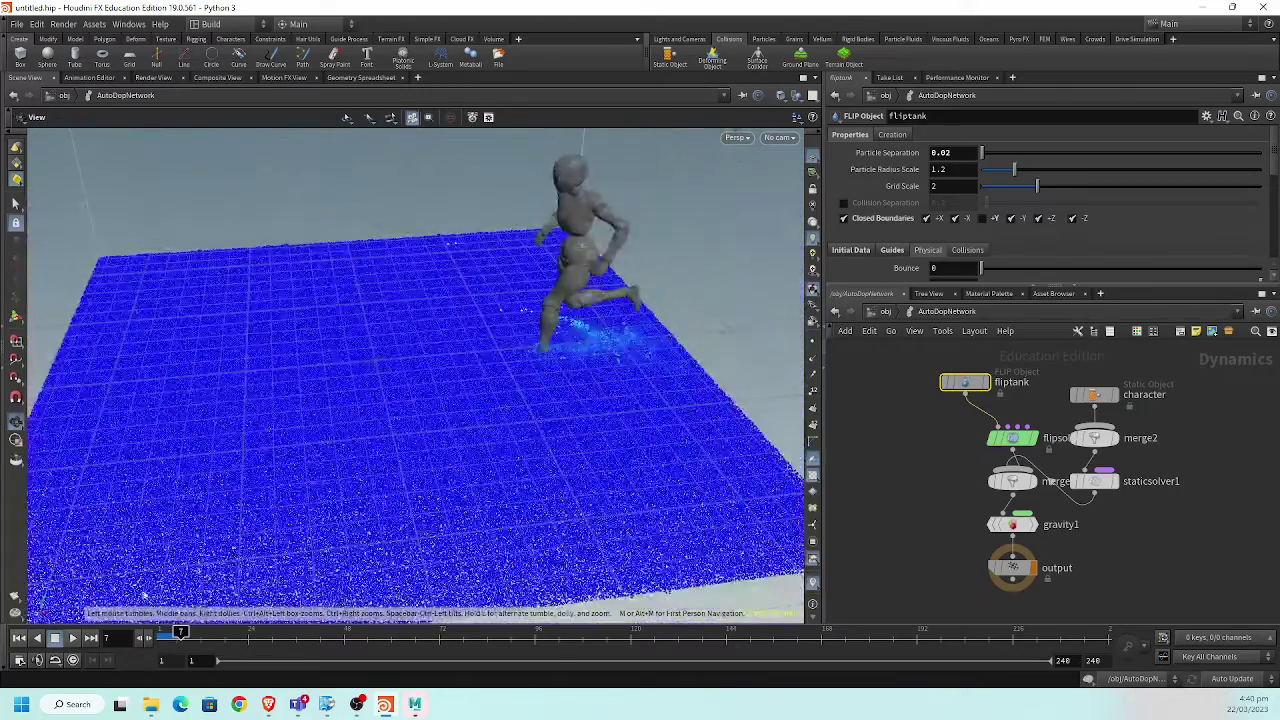
key("Return")
left_click(77, 641)
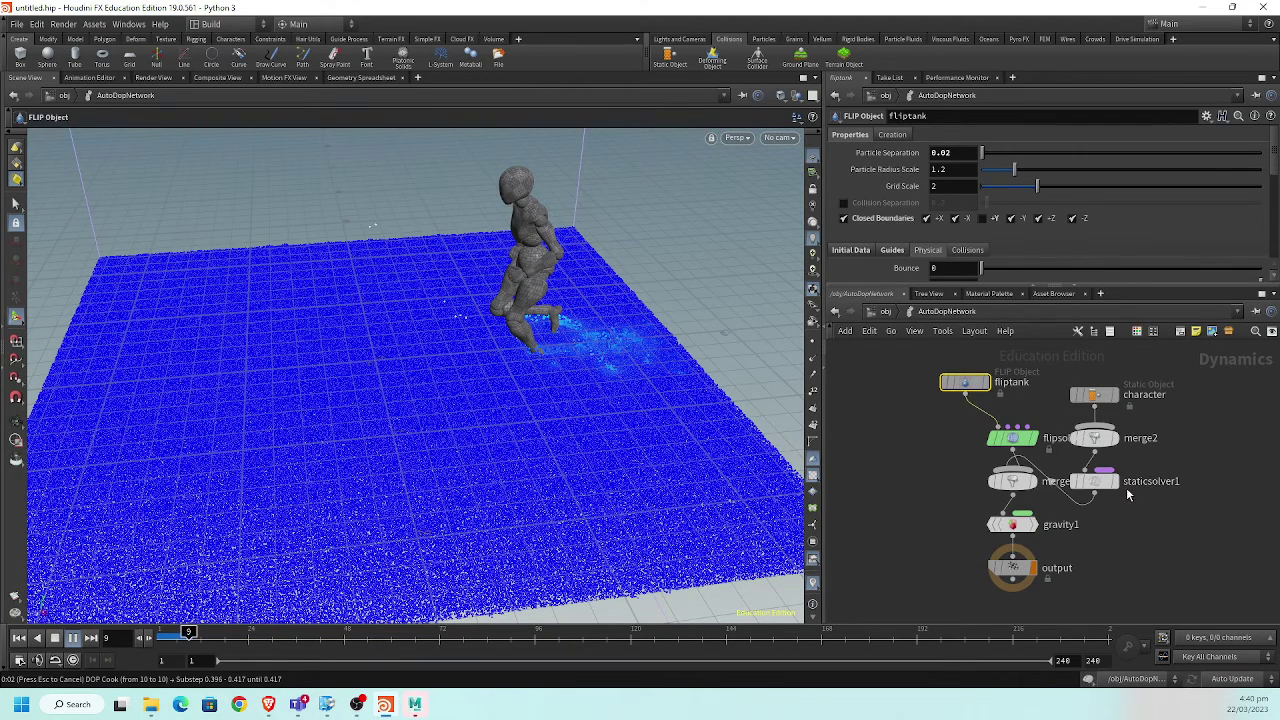
- Back at /obj, locate the fliptank_fluid node and dive inside it
left_click(886, 314)
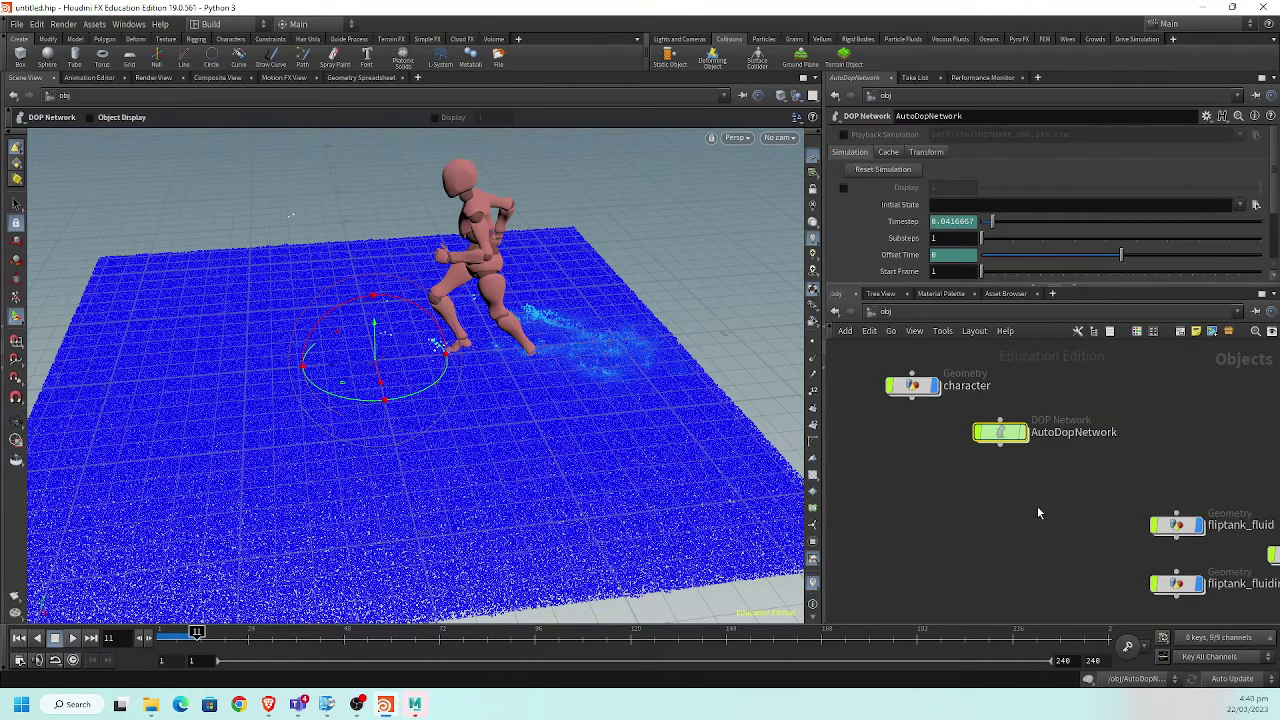
middle_click_drag(1039, 514, 905, 420)
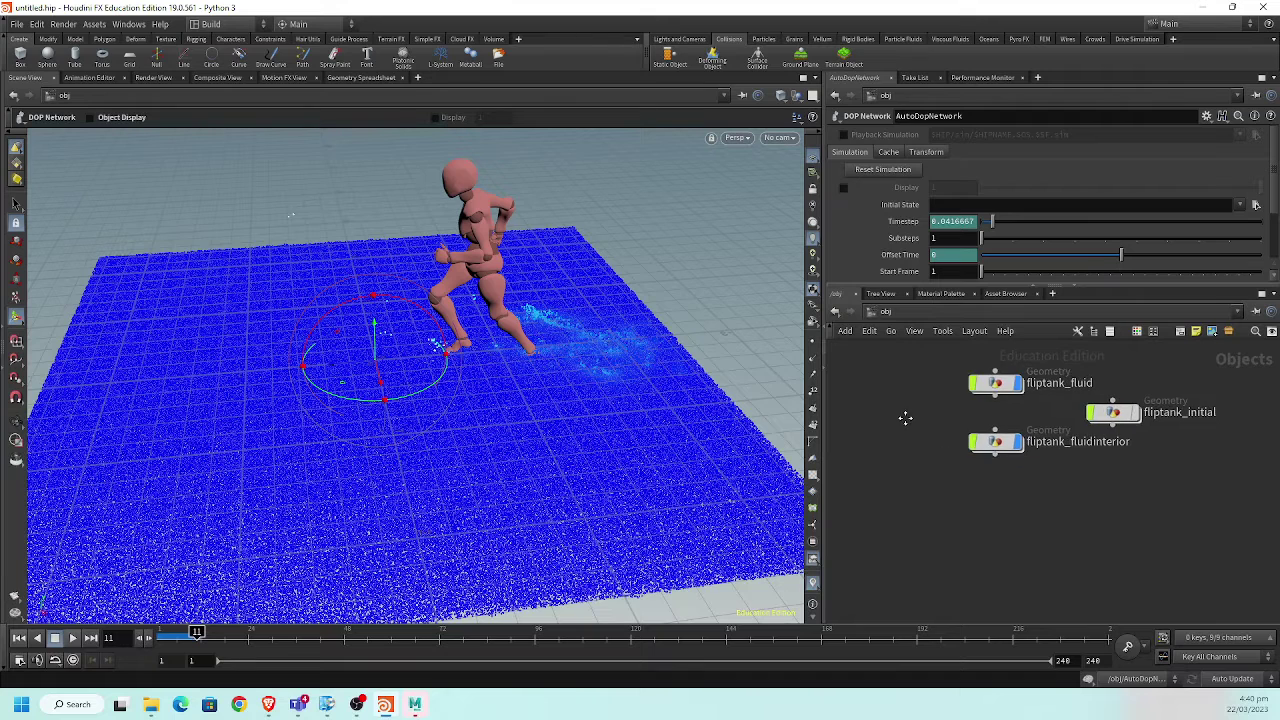
scroll(905, 420, "down", 3)
middle_click_drag(1169, 443, 811, 452)
scroll(991, 466, "up", 5)
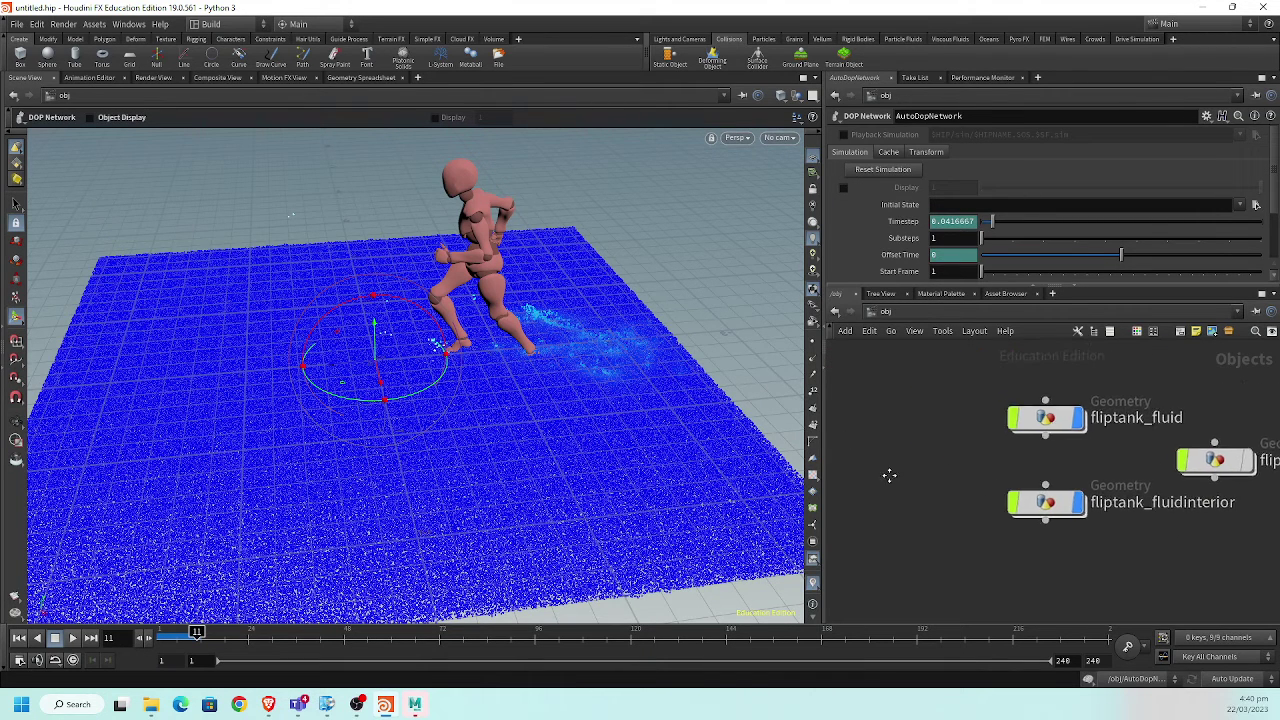
double_click(1050, 420)
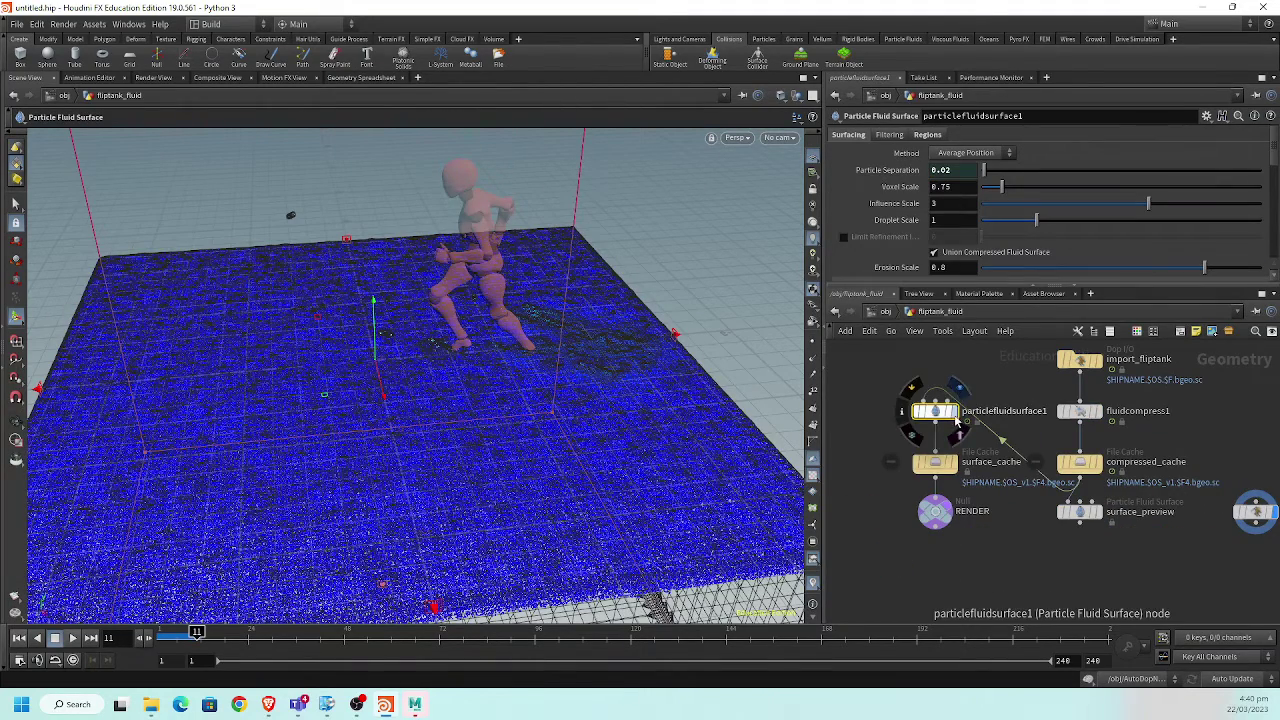
- Select particlefluidsurface1, orbit in on the runner's legs, then display compressed_cache and then surface_preview
left_click(955, 395)
key("Escape")
mouse_move(507, 402)
left_mouse_down()
mouse_move(486, 363)
mouse_move(554, 371)
mouse_move(393, 401)
mouse_move(377, 417)
mouse_move(431, 429)
mouse_move(374, 429)
left_mouse_up()
right_click_drag(374, 429, 305, 435)
mouse_move(305, 435)
left_mouse_down()
mouse_move(337, 449)
mouse_move(426, 437)
left_mouse_up()
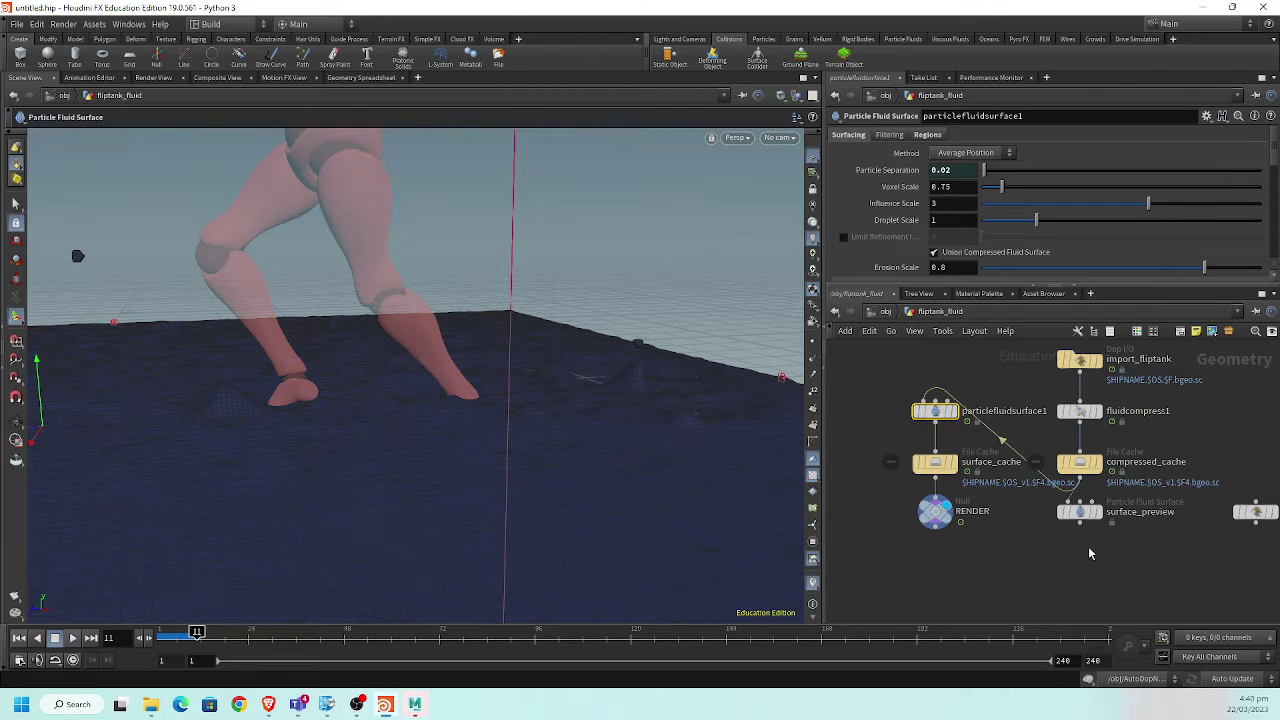
left_click(1096, 462)
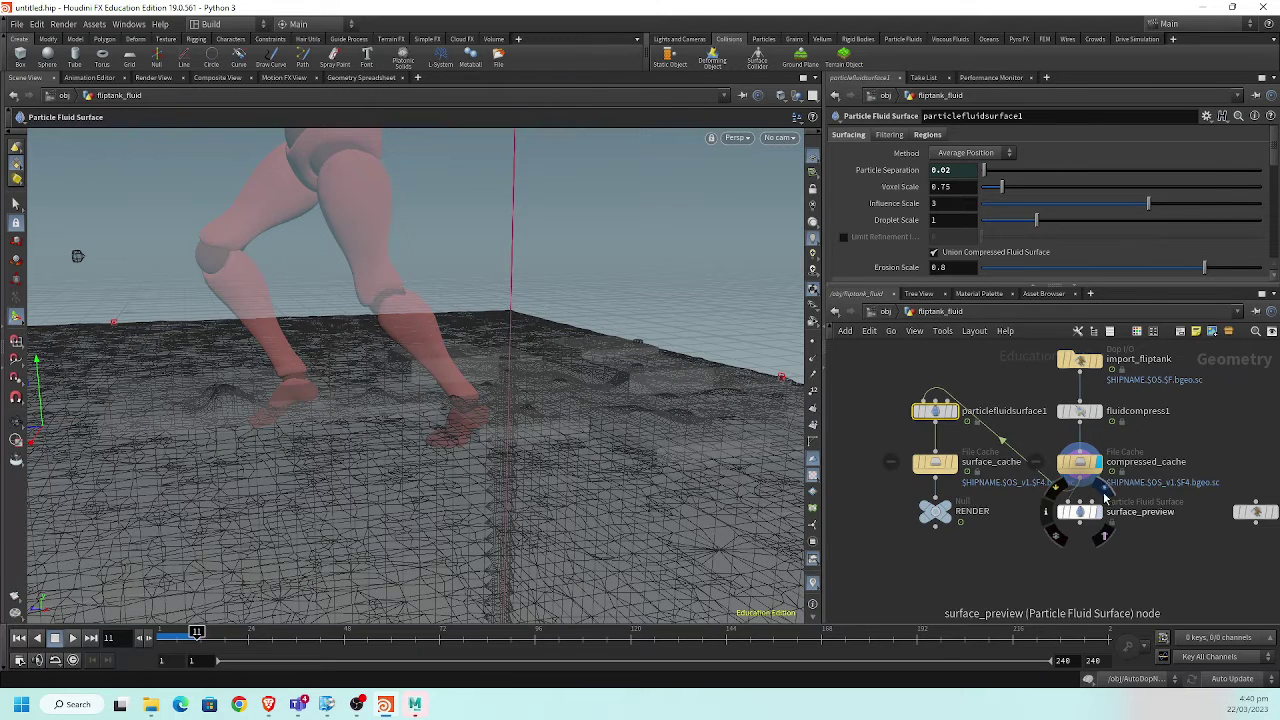
left_click(1101, 513)
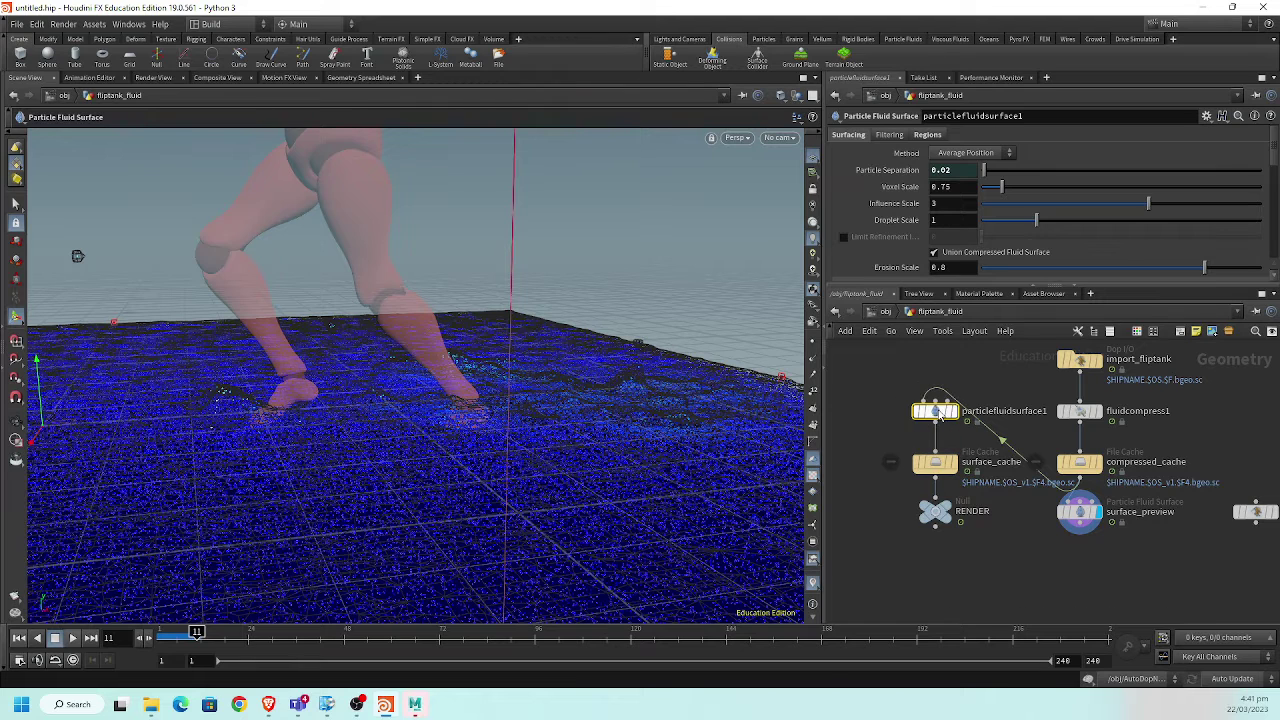
- Enlarge the parameter pane and set Droplet Scale to 0.2
scroll(968, 193, "down", 1)
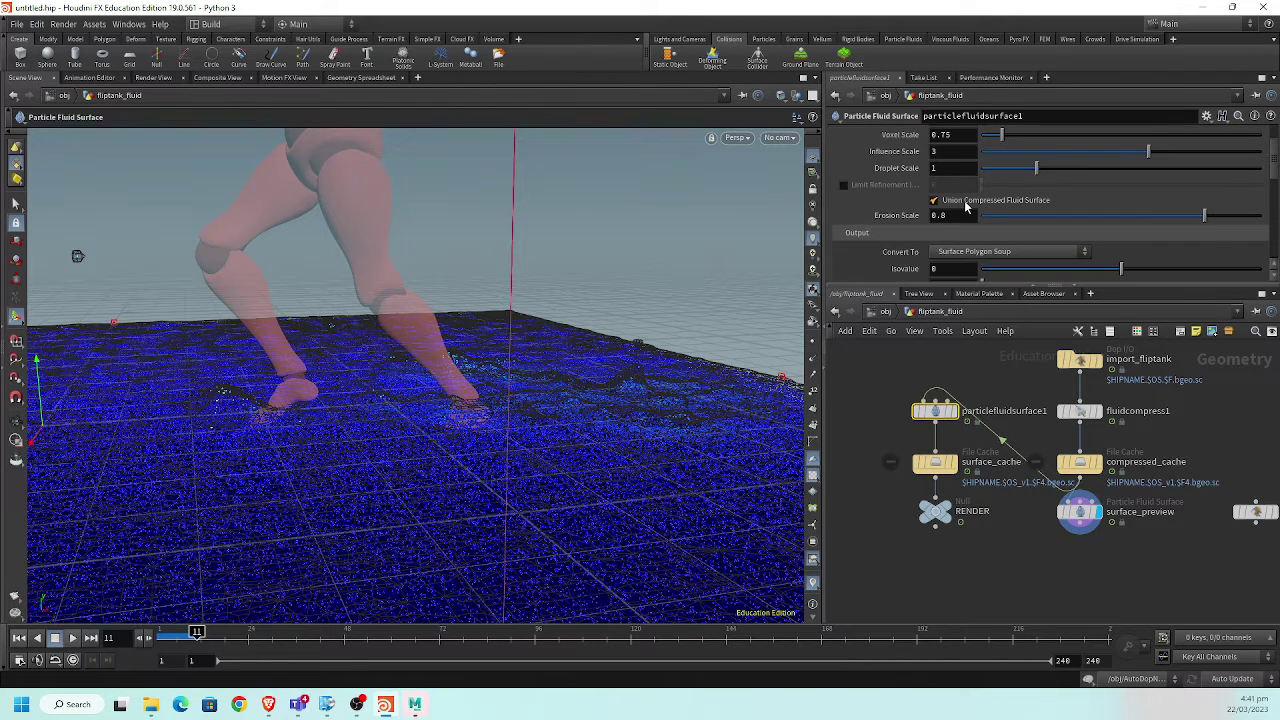
scroll(966, 210, "down", 1)
scroll(961, 228, "down", 1)
scroll(956, 236, "up", 1)
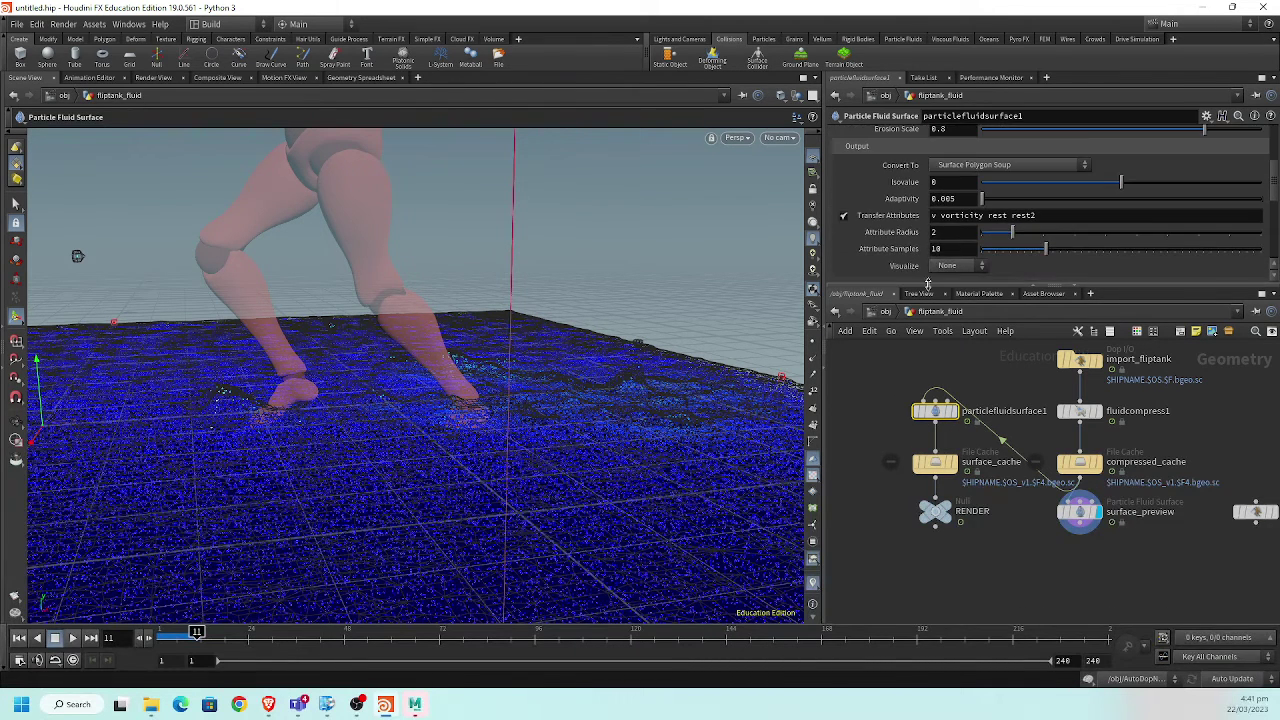
left_click_drag(920, 287, 904, 456)
scroll(925, 358, "up", 2)
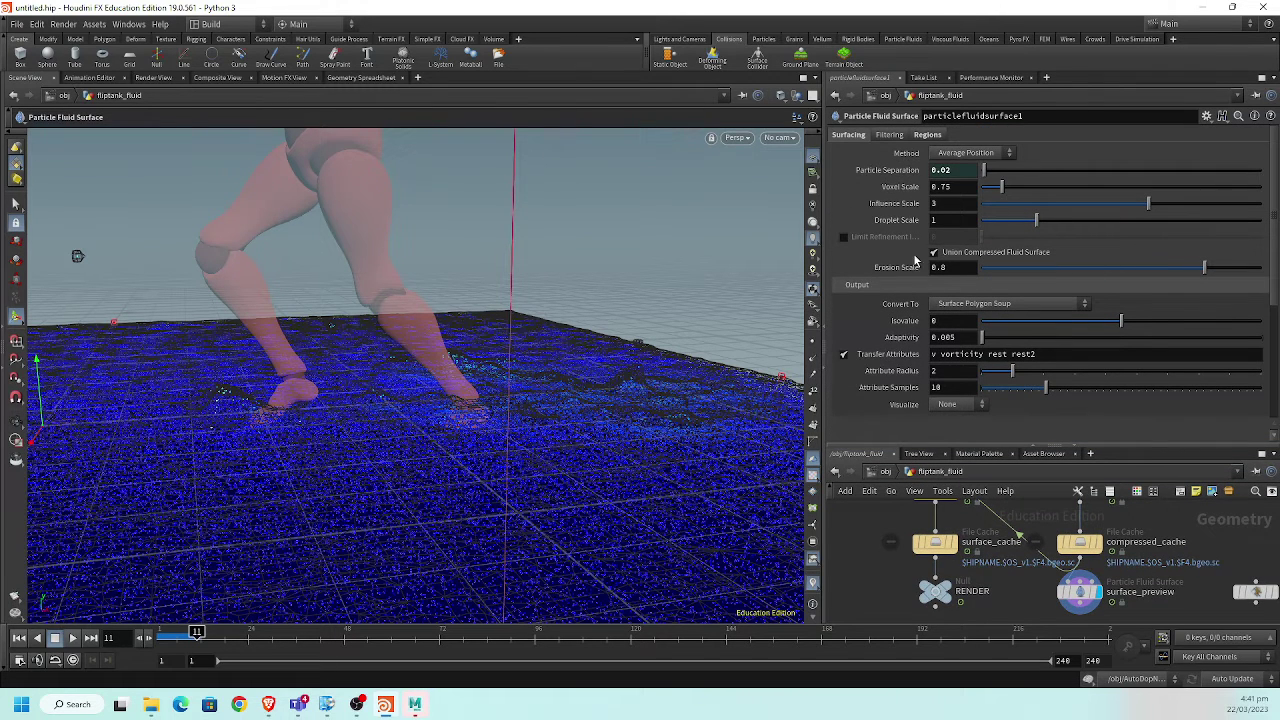
left_click(945, 220)
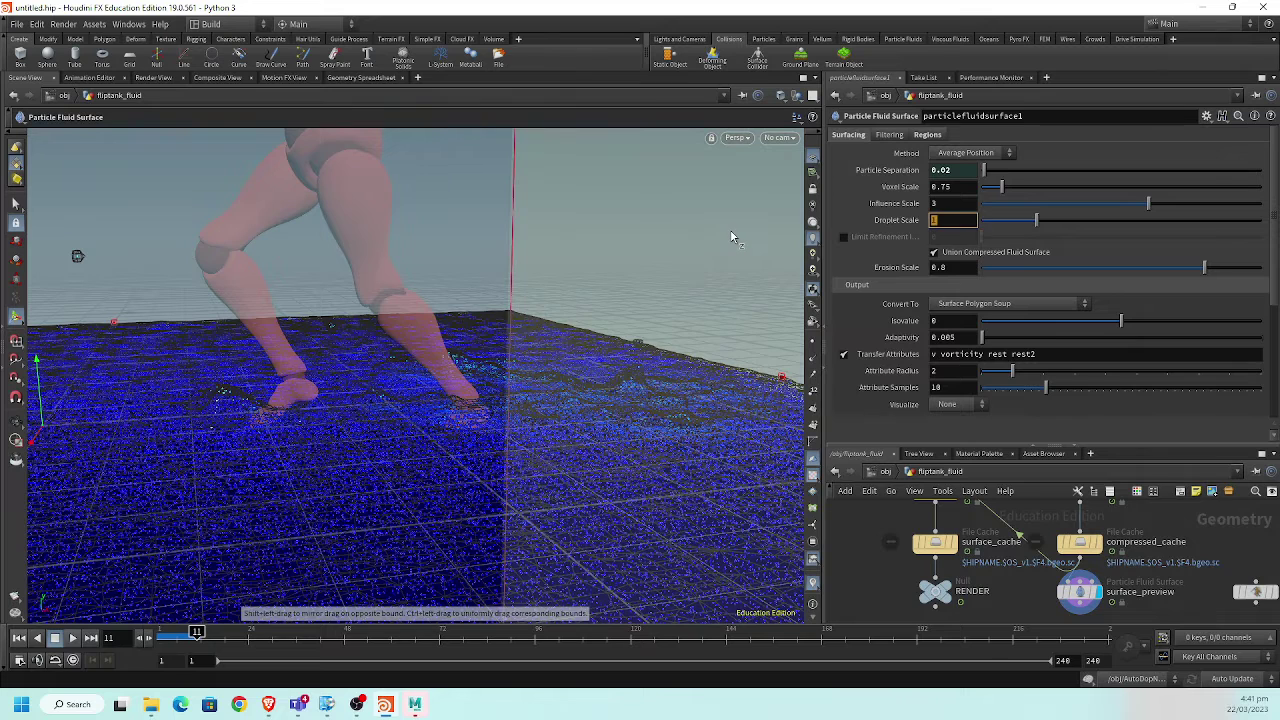
type(".2")
key("Return")
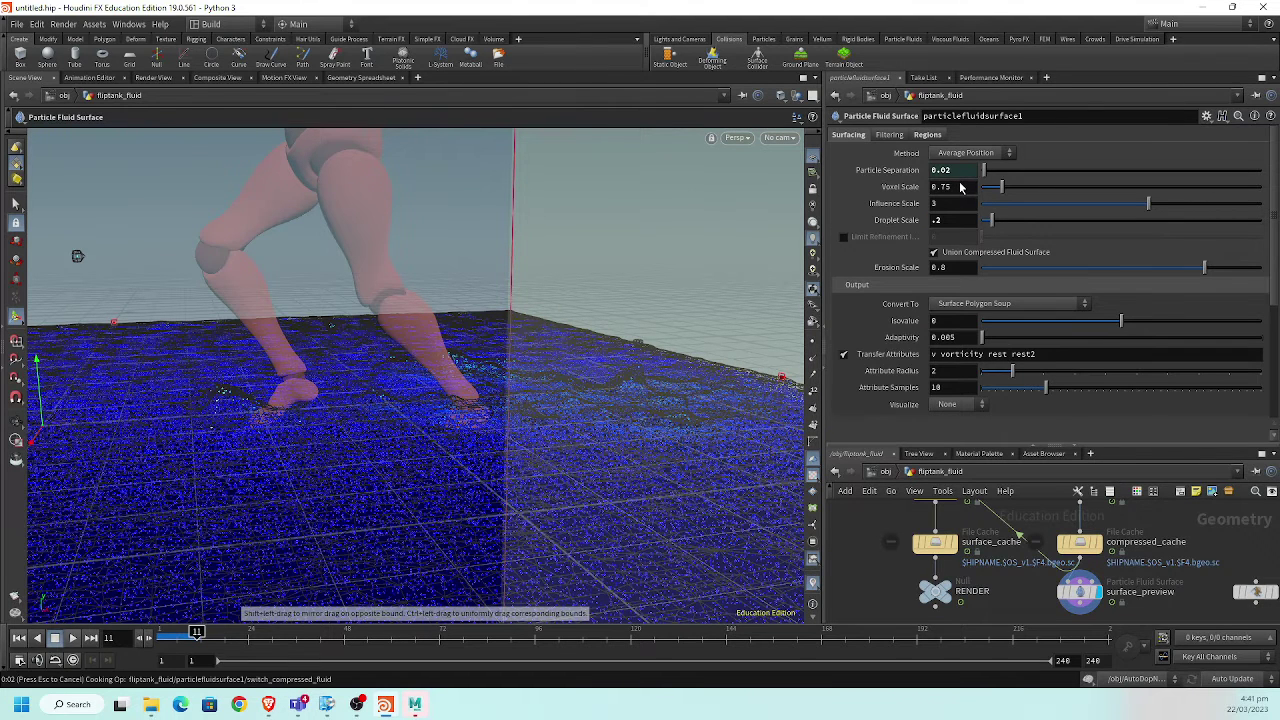
- Set Voxel Scale to 0.2 on particlefluidsurface1
left_click(958, 187)
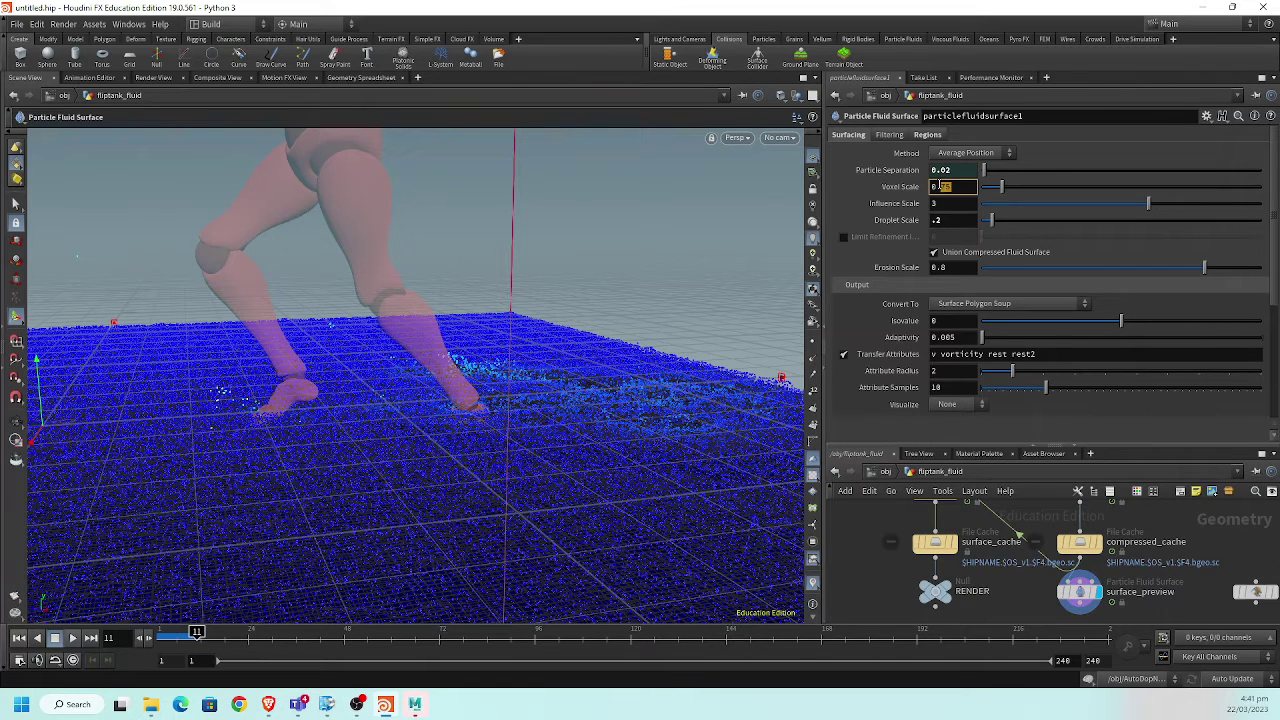
left_click(955, 220)
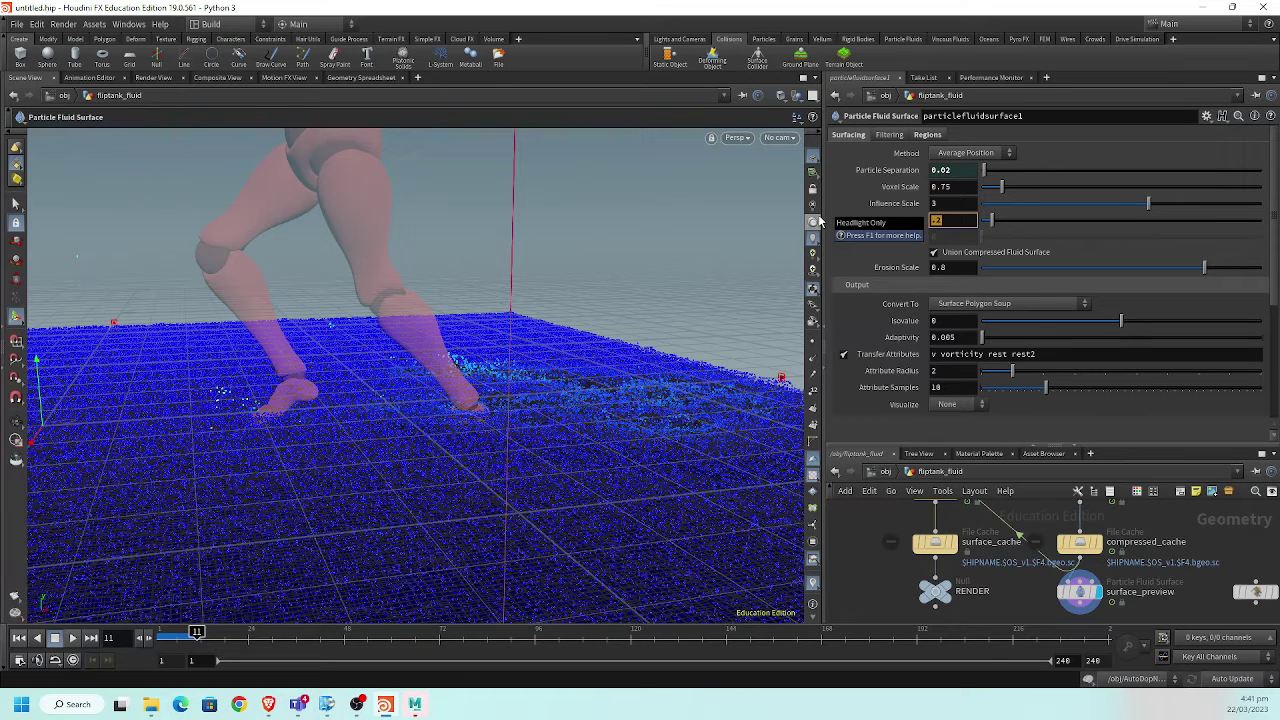
left_click(955, 187)
triple_click(943, 187)
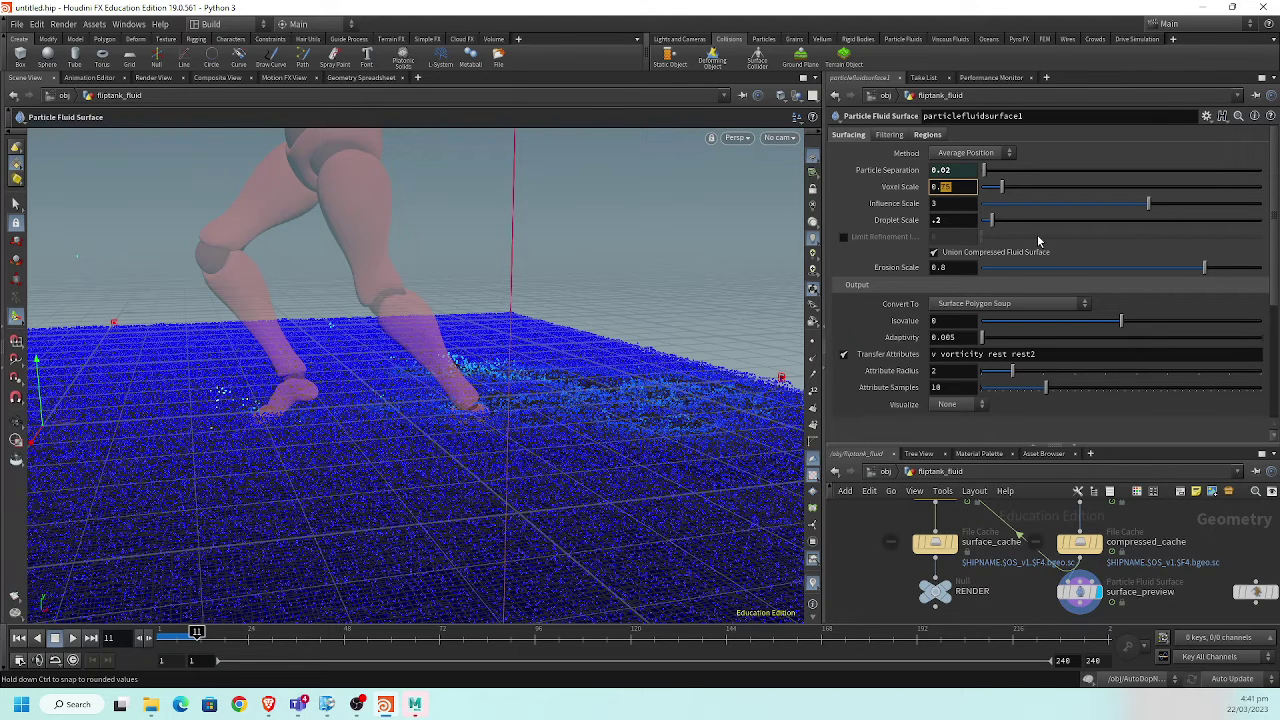
type("0.2")
key("Return")
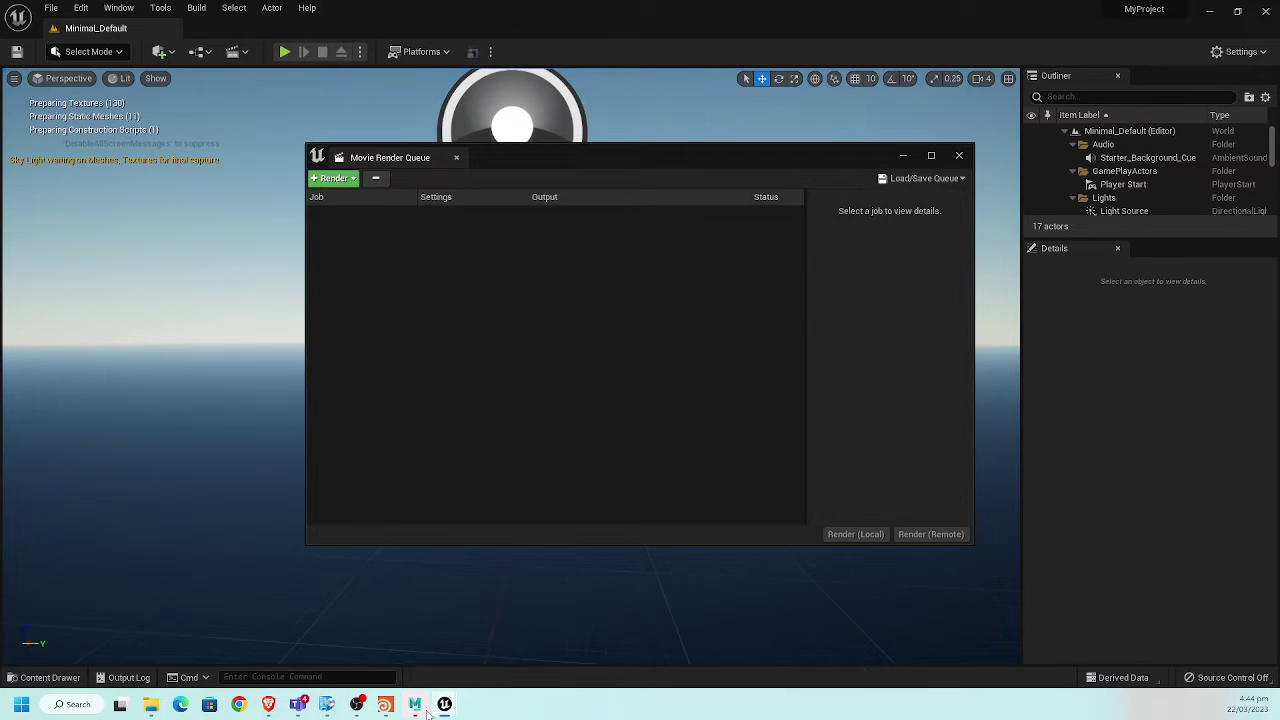
- Return to Houdini and move the camera close to the runner's legs in the meshed water
left_click(385, 704)
key("Escape")
mouse_move(510, 350)
left_mouse_down()
mouse_move(441, 324)
mouse_move(551, 371)
mouse_move(317, 357)
mouse_move(506, 345)
mouse_move(340, 349)
left_mouse_up()
key("Return")
- Show the Surfacing settings of the fluid surface
scroll(886, 598, "up", 2)
scroll(878, 560, "up", 2)
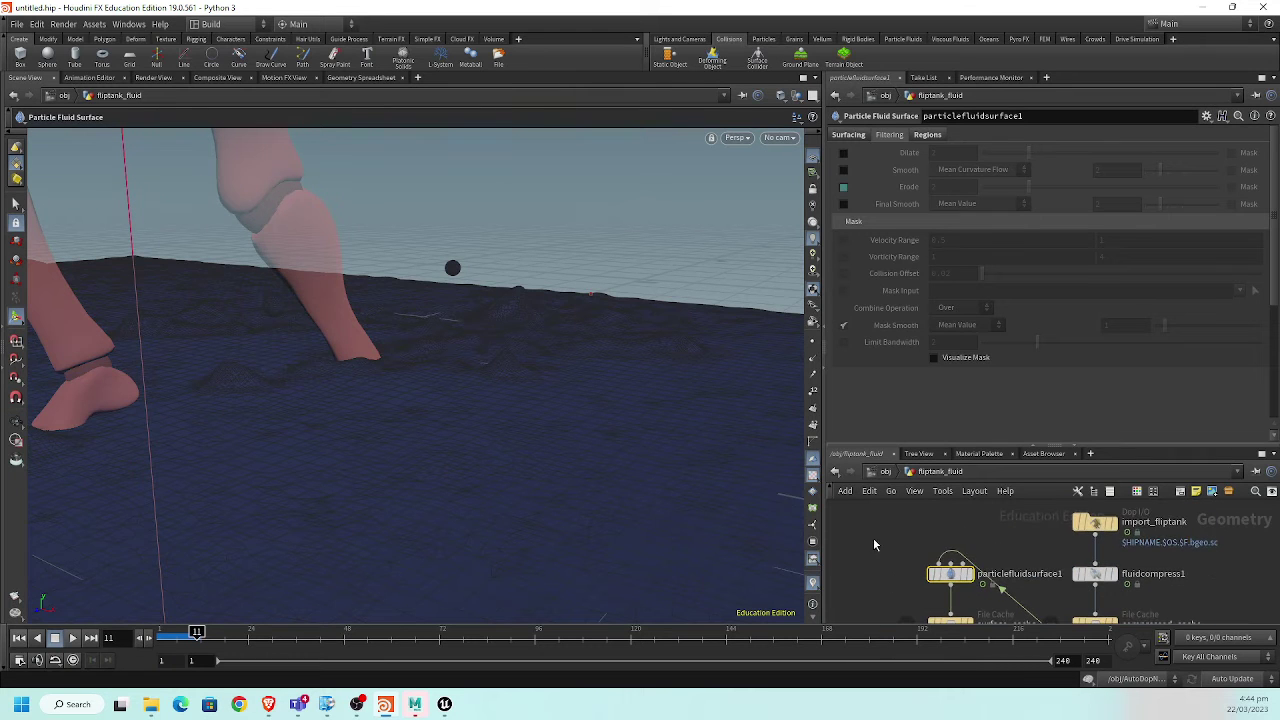
left_click(849, 134)
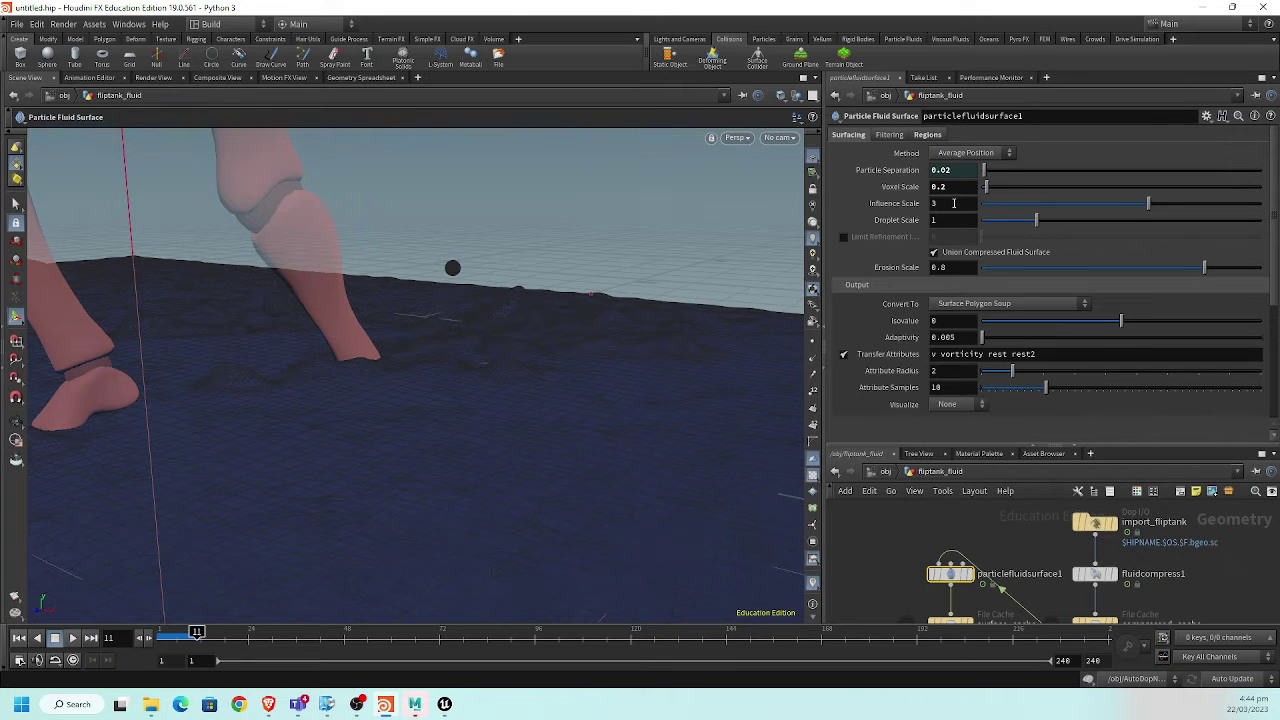
scroll(934, 600, "down", 2)
scroll(940, 580, "down", 2)
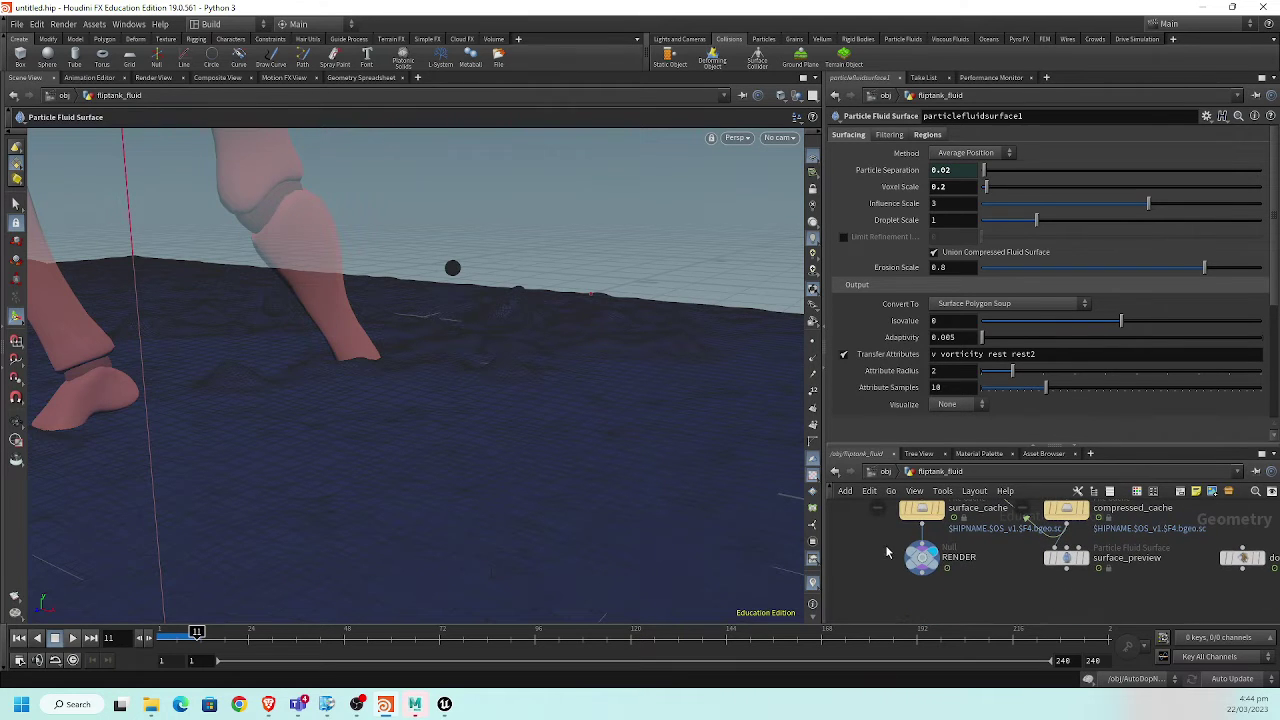
scroll(935, 570, "up", 2)
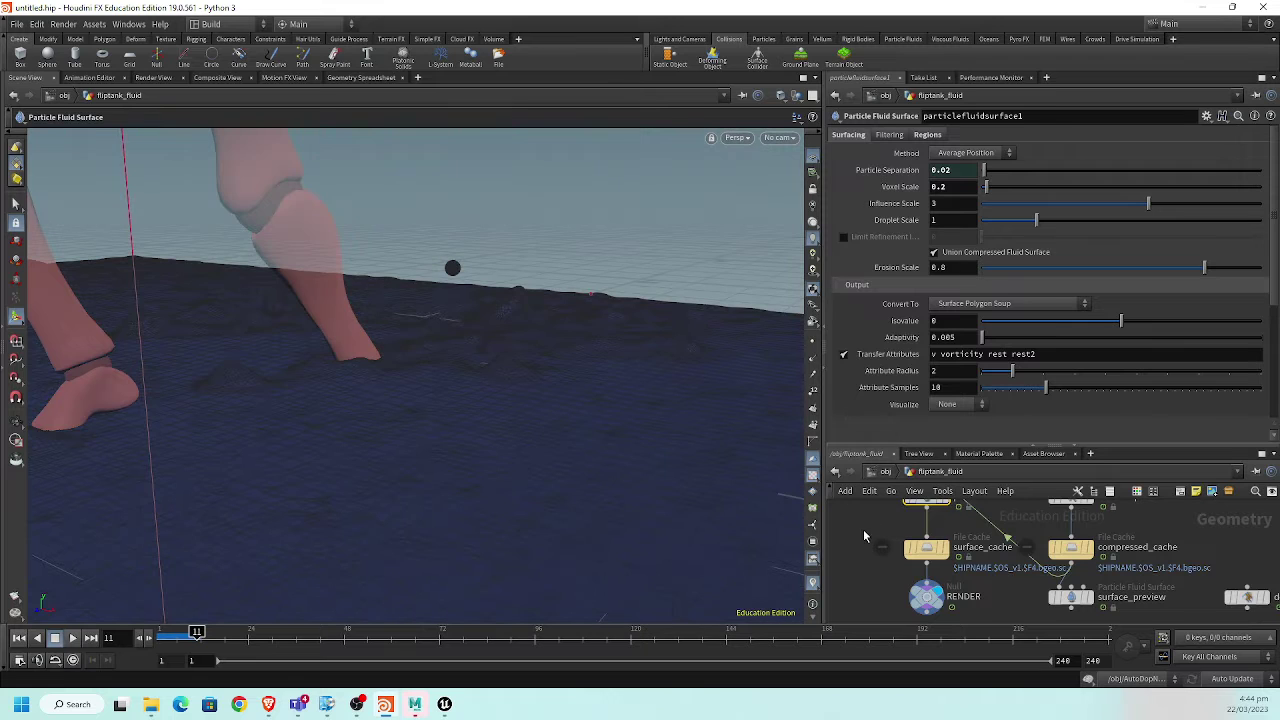
- Check surface_cache, then give particlefluidsurface1 Voxel Scale 0.7 and Droplet Scale 0.3
left_click(938, 555)
mouse_move(871, 514)
middle_mouse_down()
mouse_move(893, 574)
mouse_move(906, 530)
middle_mouse_up()
left_click_drag(566, 449, 394, 449, "alt")
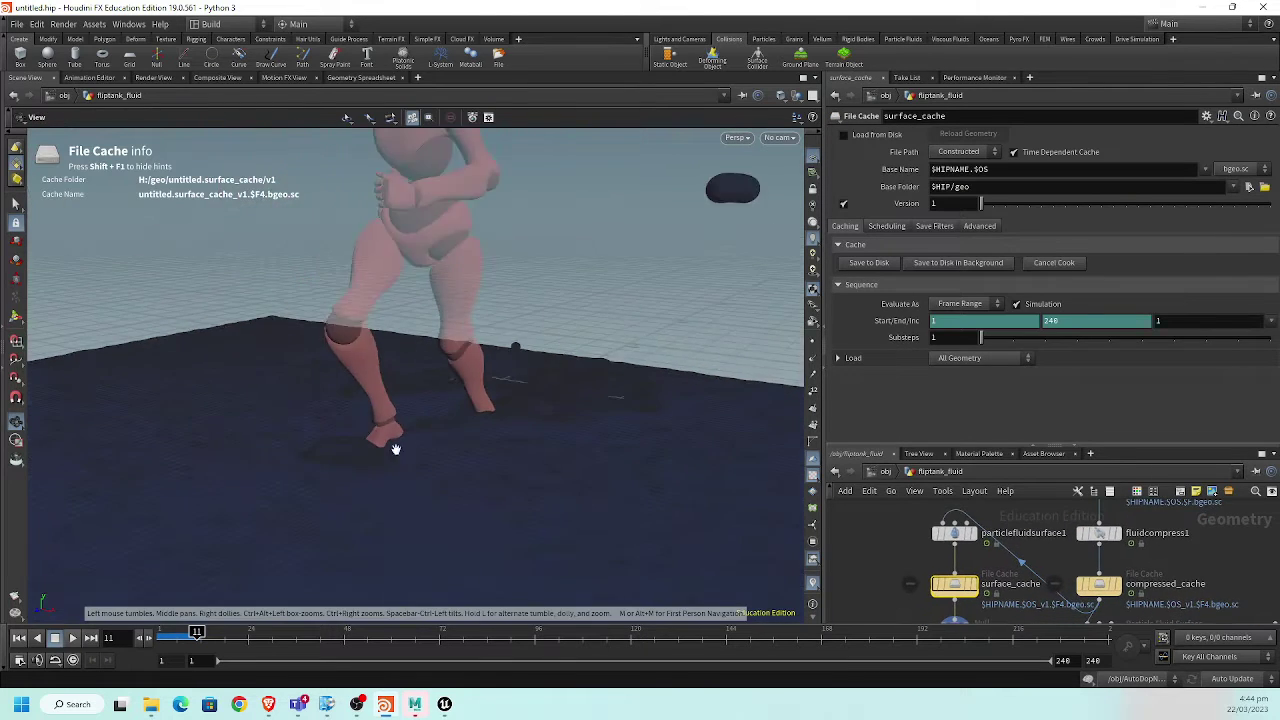
left_click(954, 533)
type("0.7")
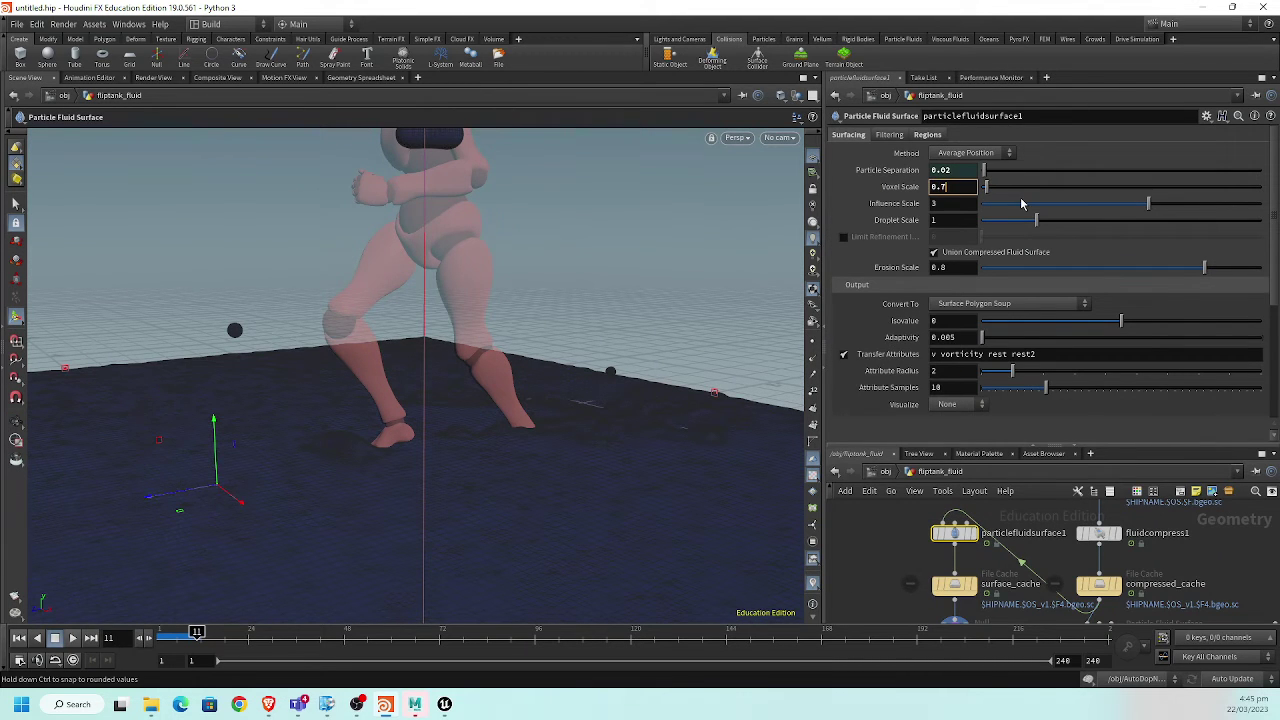
key("Return")
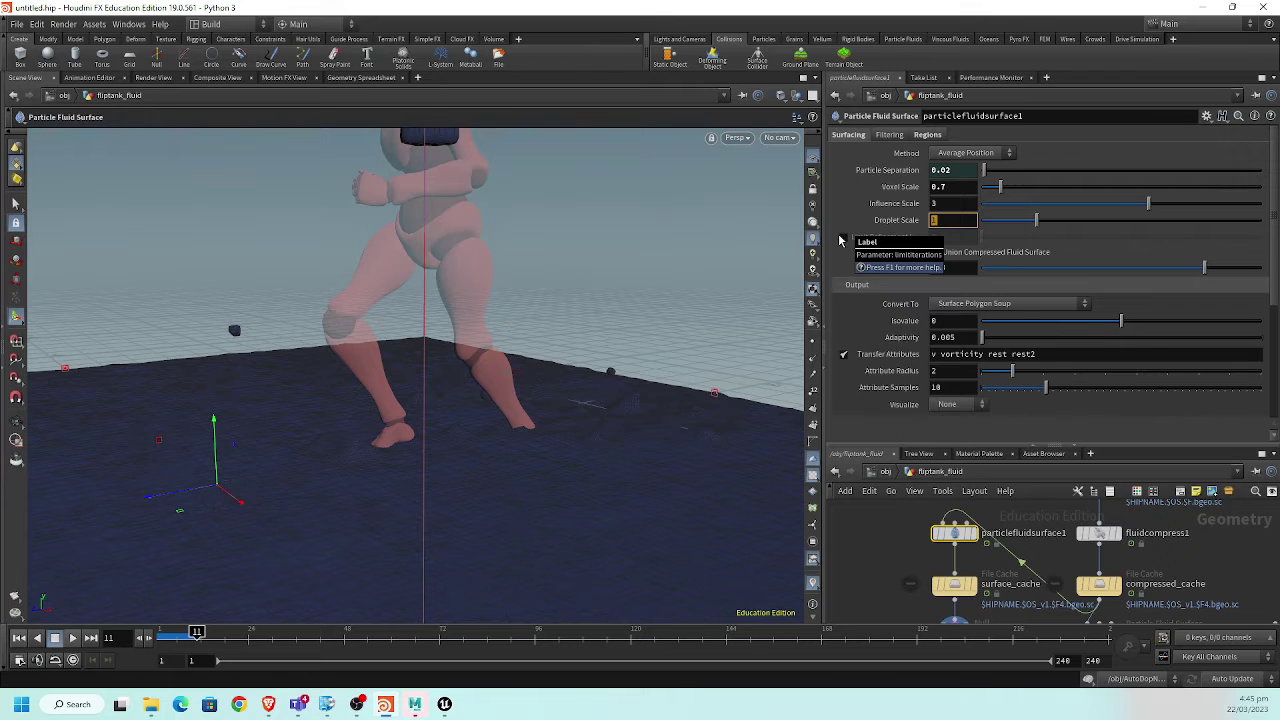
type(".3")
key("Return")
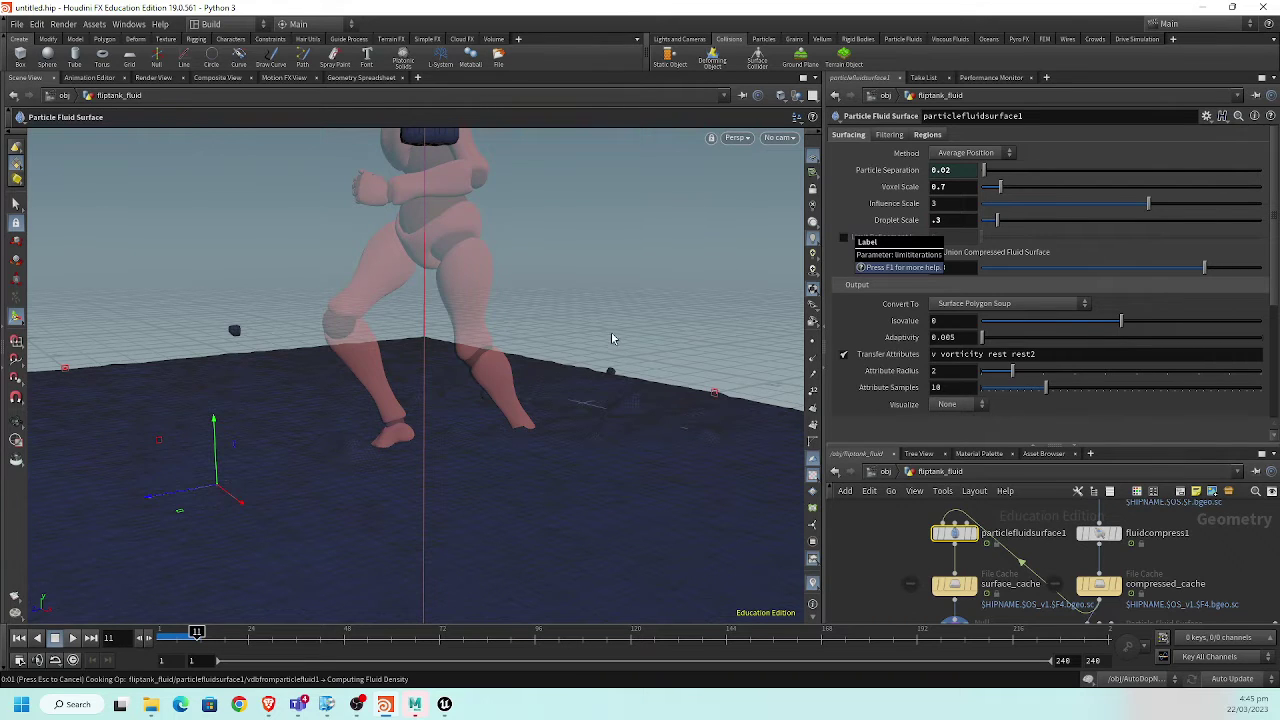
mouse_move(588, 340)
left_mouse_down()
mouse_move(538, 317)
mouse_move(460, 334)
mouse_move(494, 283)
mouse_move(580, 294)
left_mouse_up()
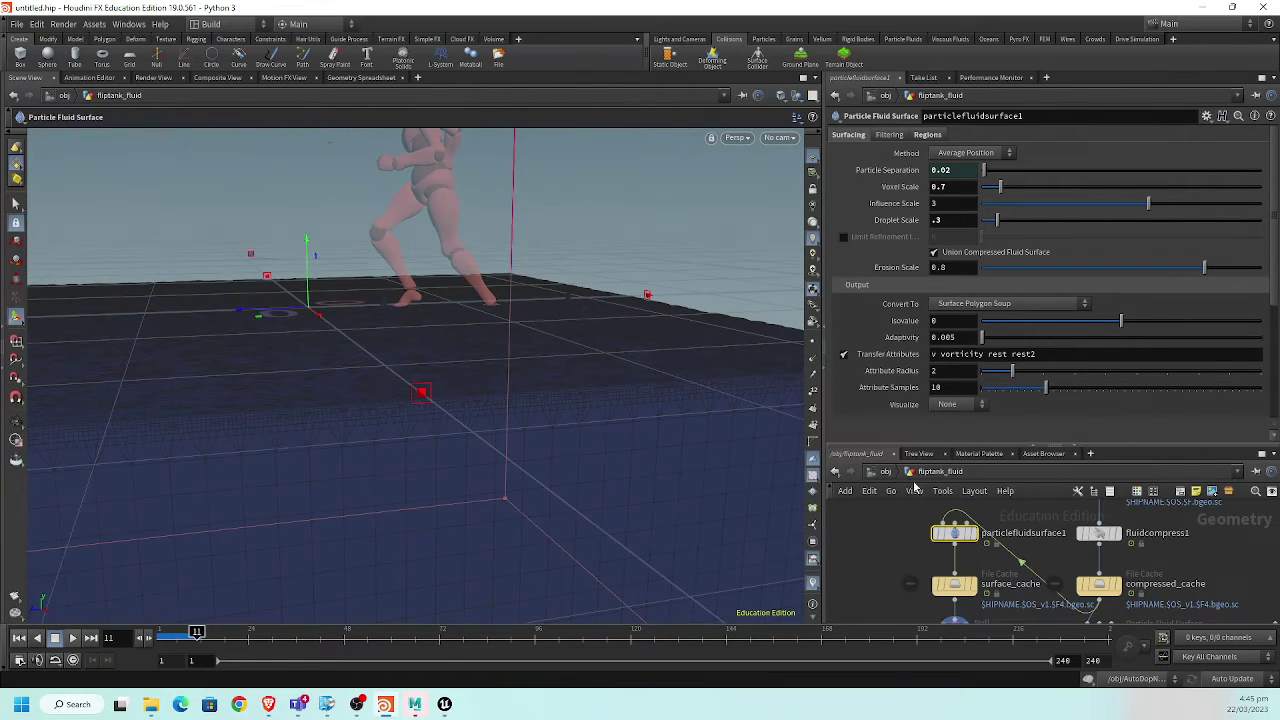
- Go to the object level and open the character's geometry network
left_click(884, 471)
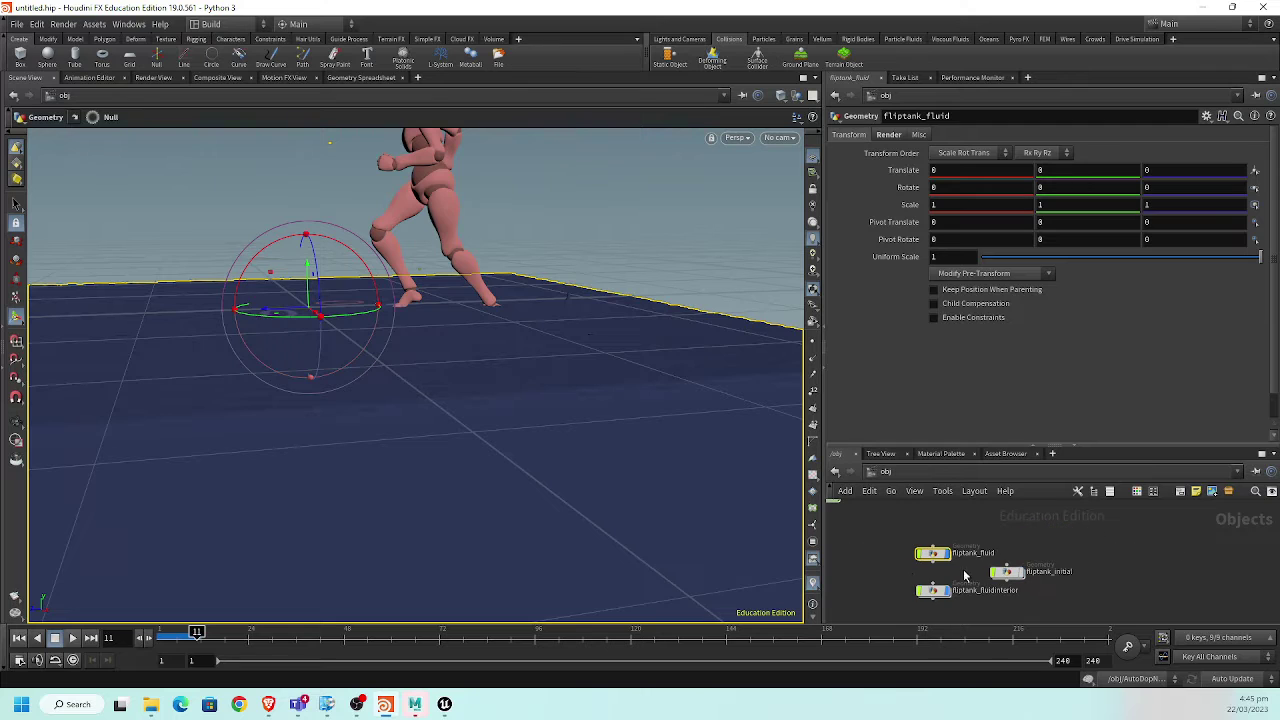
scroll(980, 575, "up", 2)
scroll(1006, 600, "up", 2)
scroll(1060, 593, "up", 2)
scroll(1060, 593, "down", 2)
scroll(1016, 573, "down", 2)
double_click(1050, 562)
scroll(1003, 548, "down", 3)
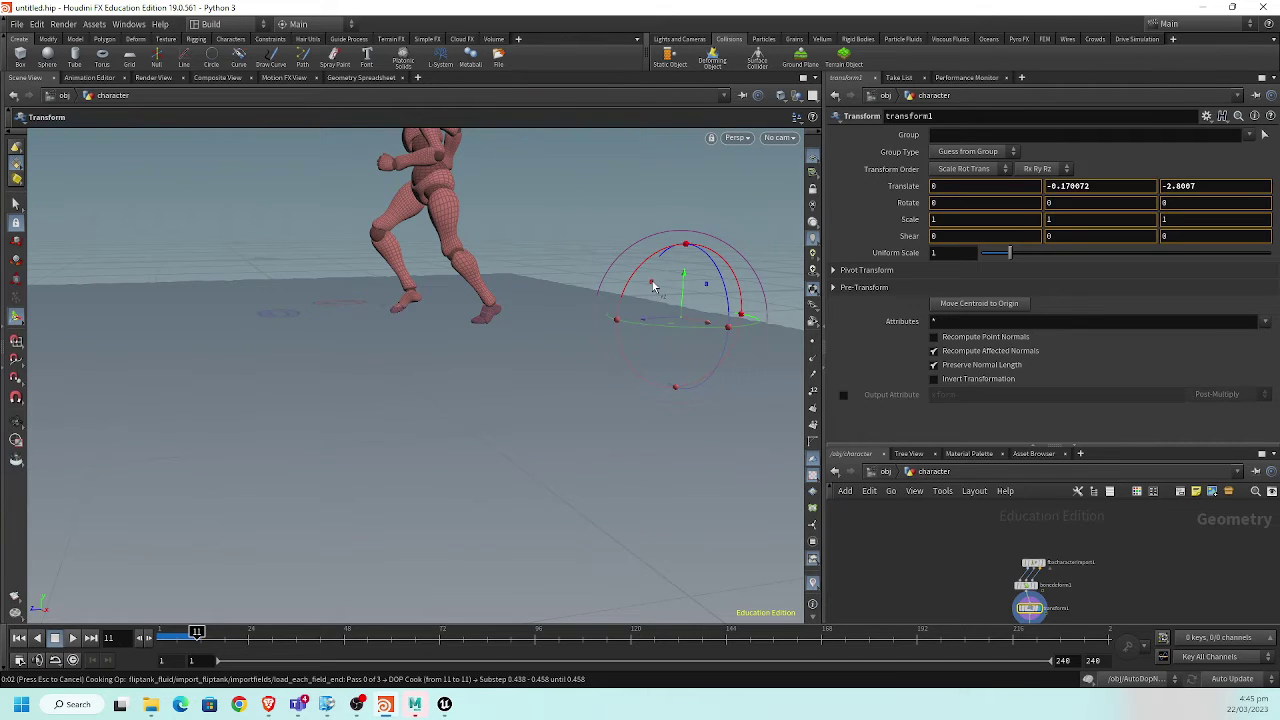
- Reposition the character and switch the viewport to wireframe
left_click_drag(654, 287, 656, 284)
key("Escape")
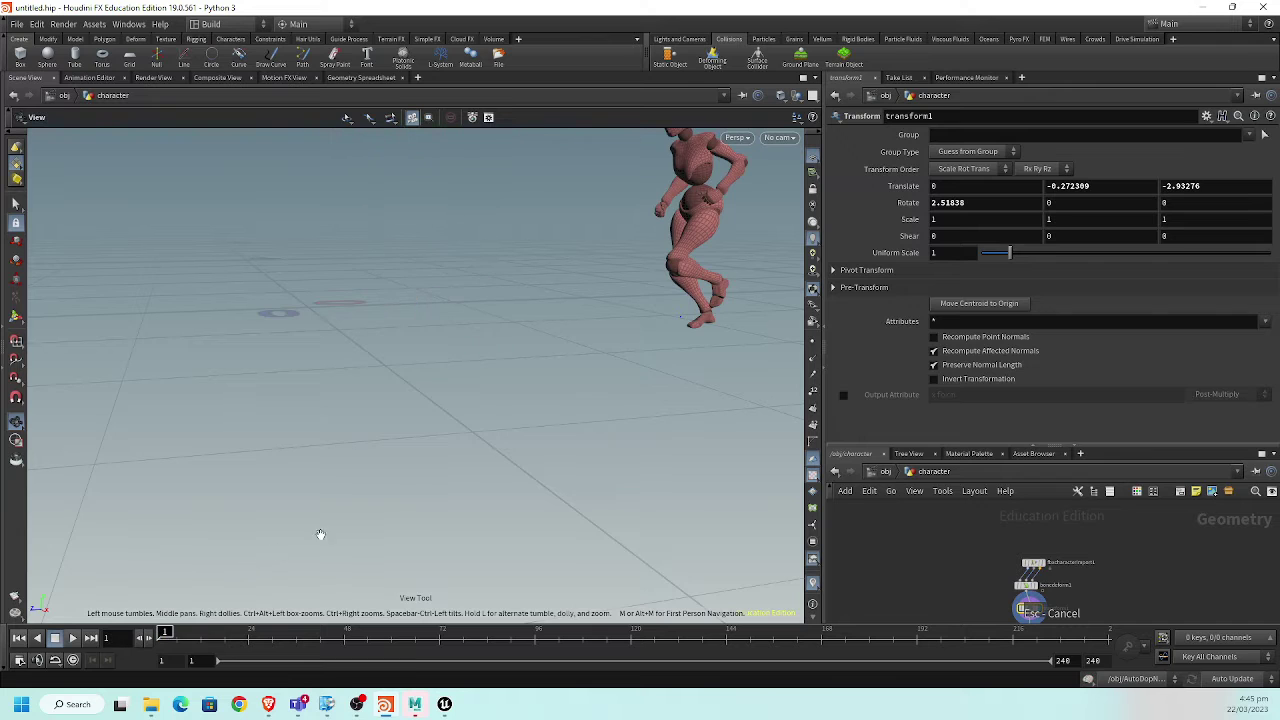
middle_click_drag(998, 590, 971, 538)
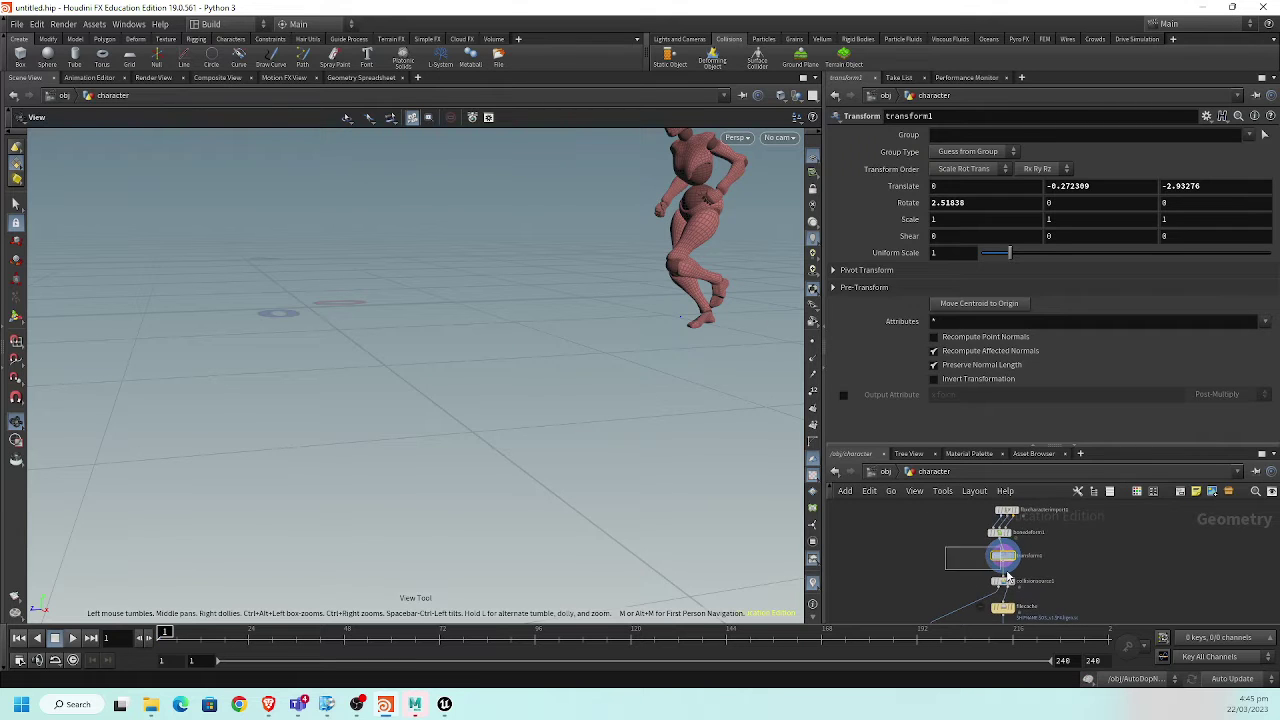
mouse_move(711, 443)
middle_mouse_down()
mouse_move(551, 418)
mouse_move(423, 423)
middle_mouse_up()
key("w")
key("Return")
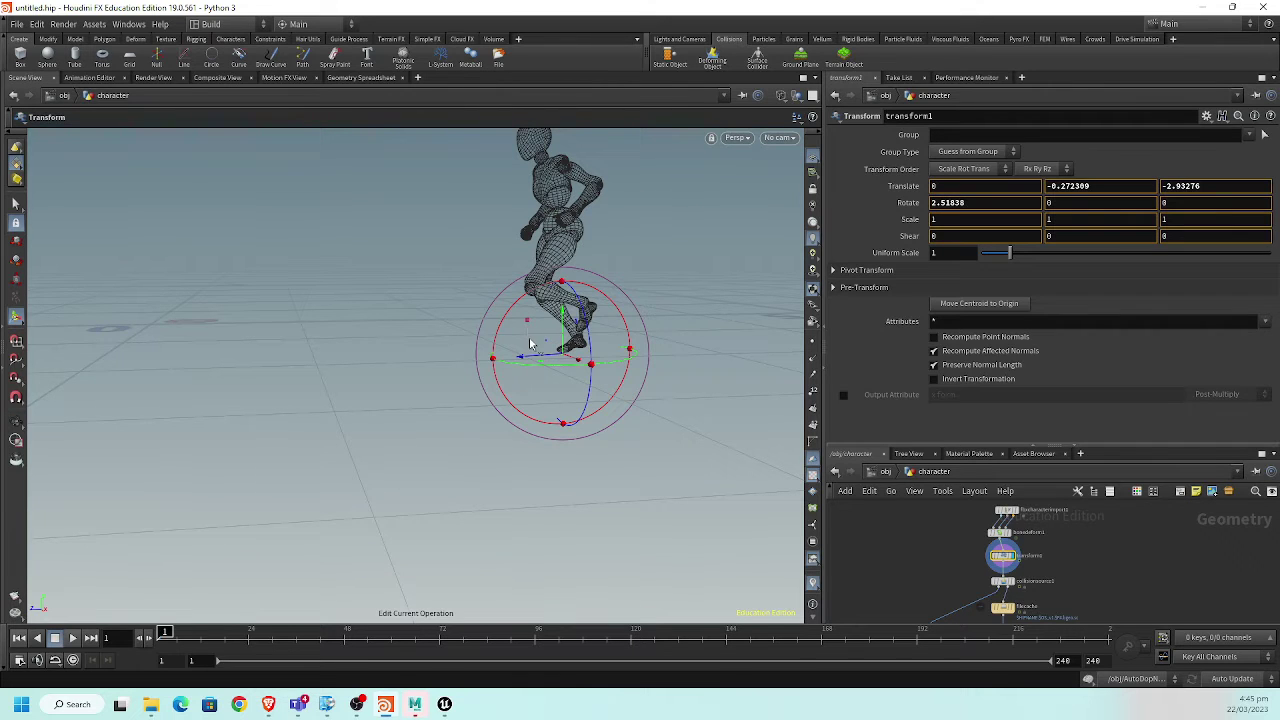
key("Escape")
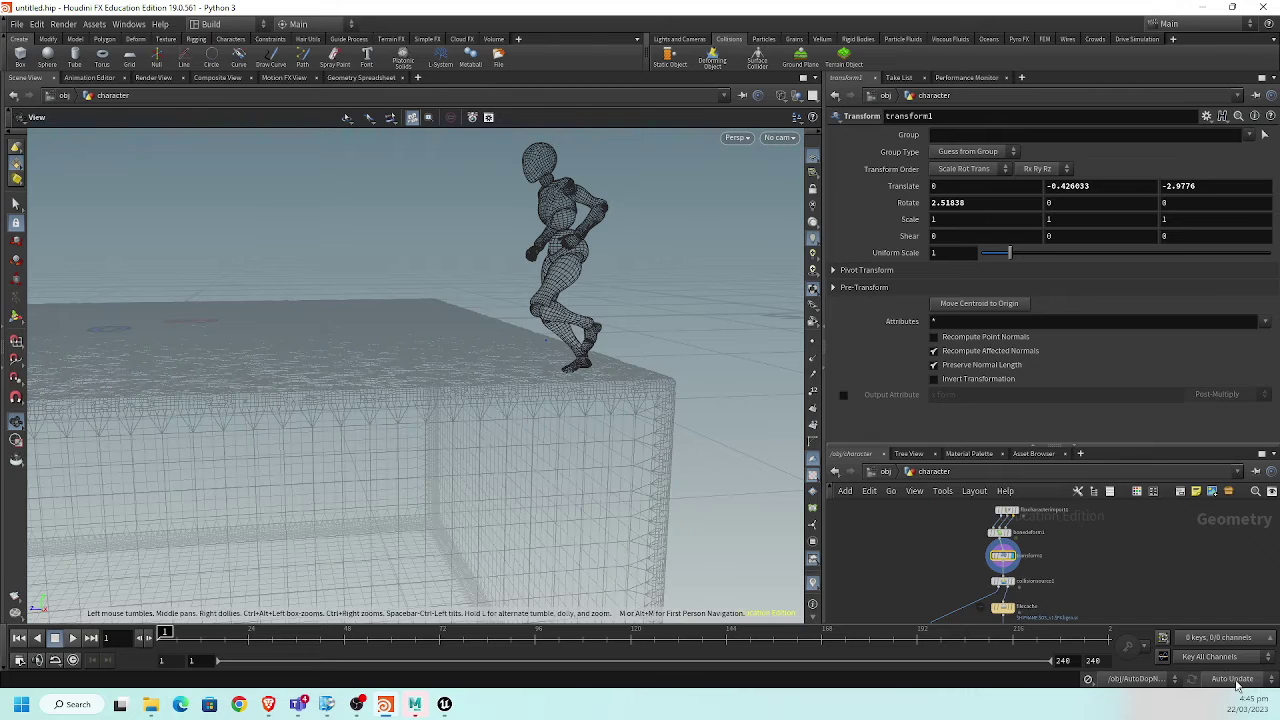
- With updates on Manual, move the character down onto the tank edge, then restore Auto Update
left_click(1237, 680)
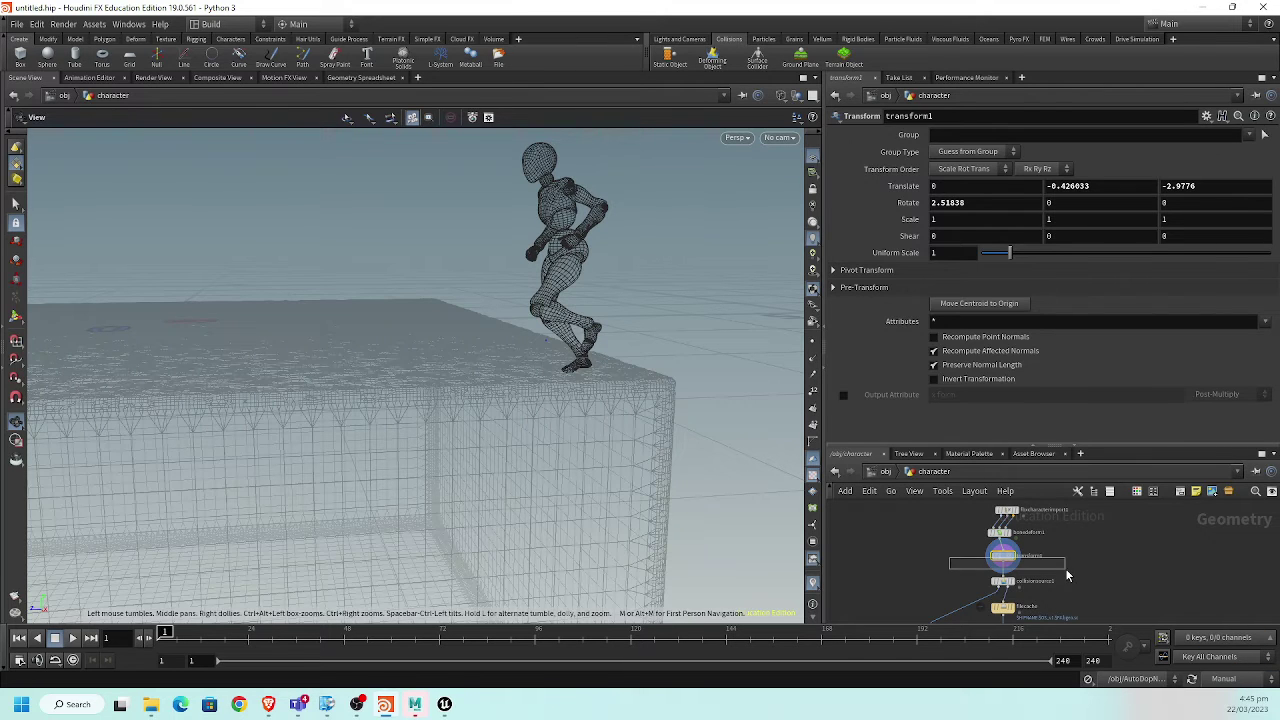
left_click(16, 316)
left_click_drag(545, 345, 548, 386)
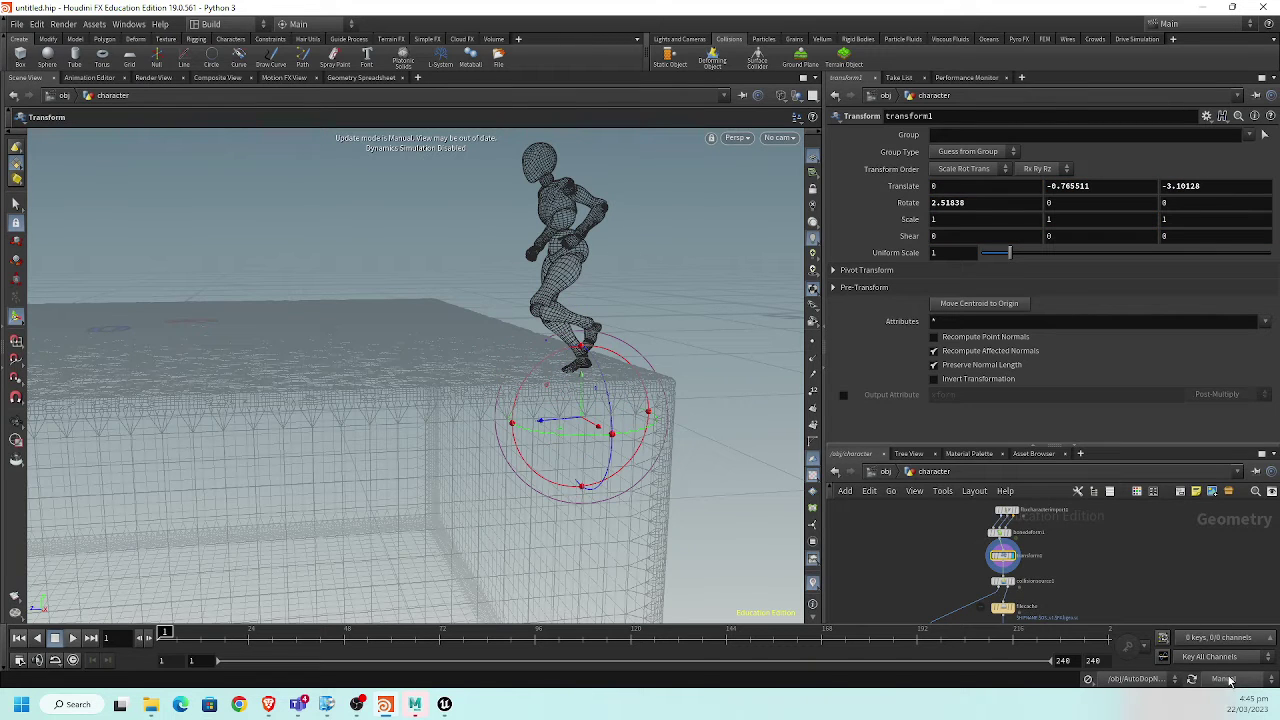
left_click(1230, 681)
left_click(1232, 641)
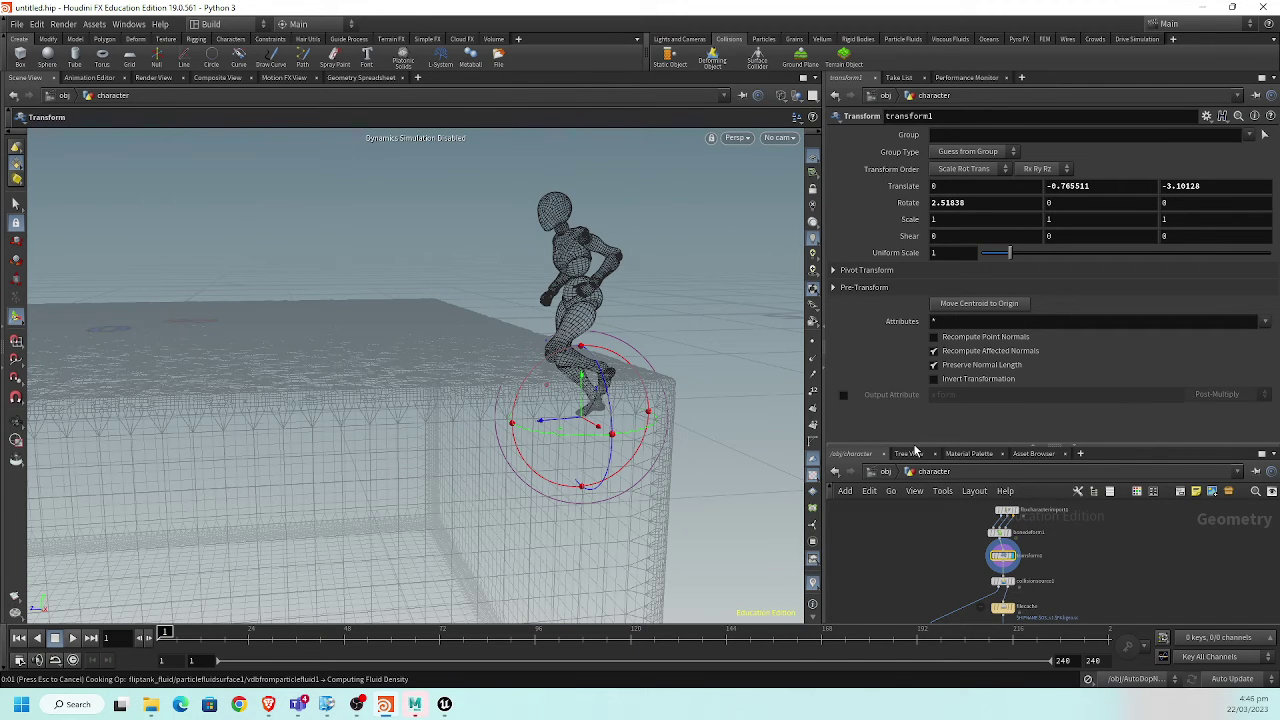
- Enable the simulation, set the end frame to 10, and return to /obj
left_click(1089, 680)
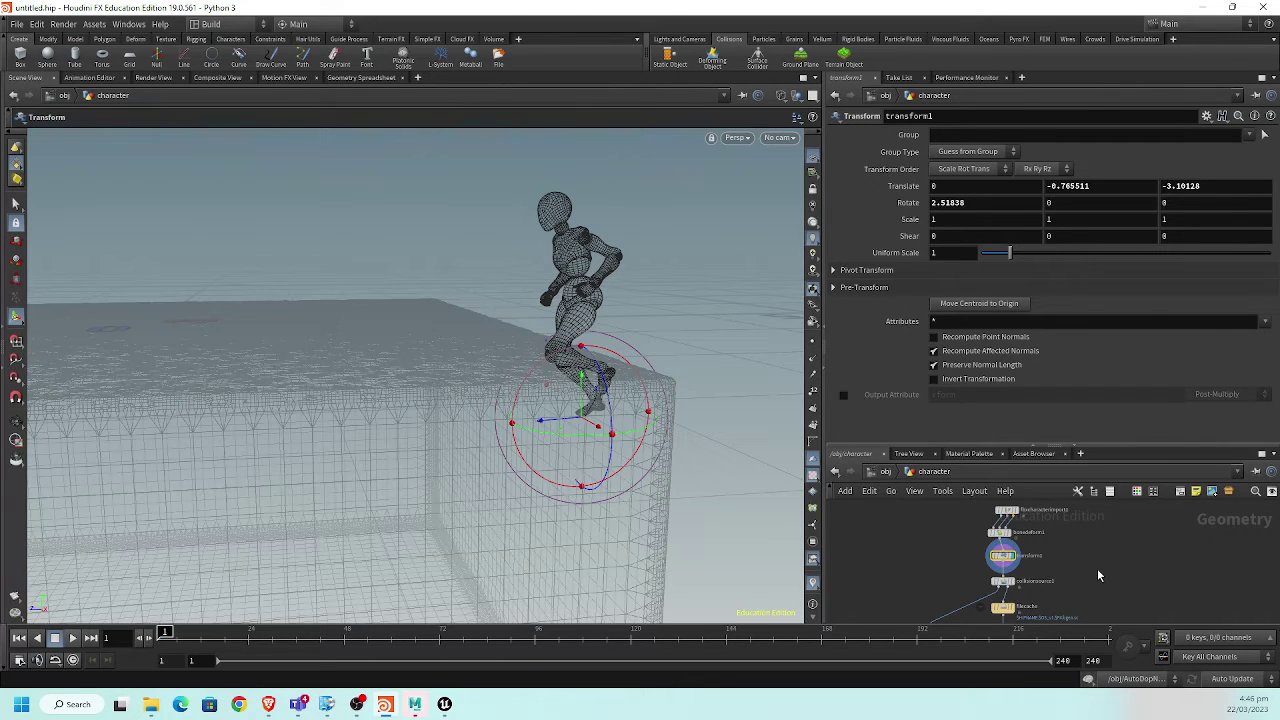
middle_click_drag(1094, 563, 1109, 543)
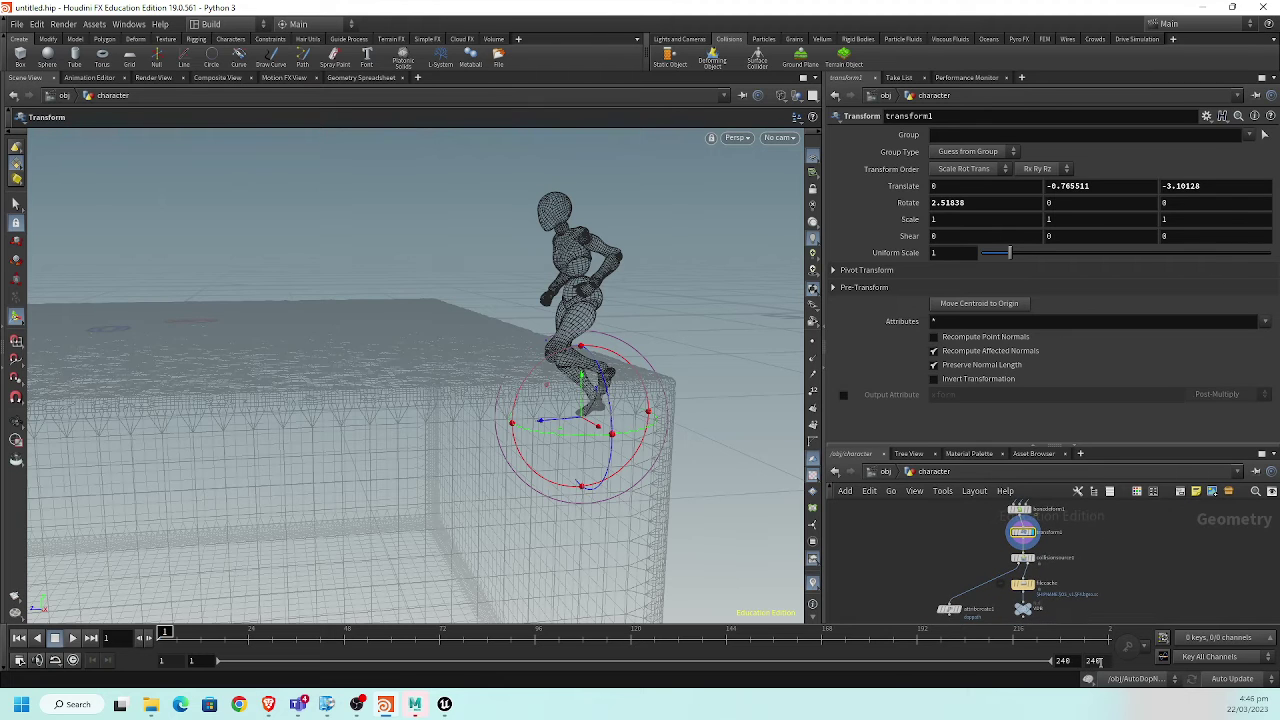
left_click(1095, 661)
type("10")
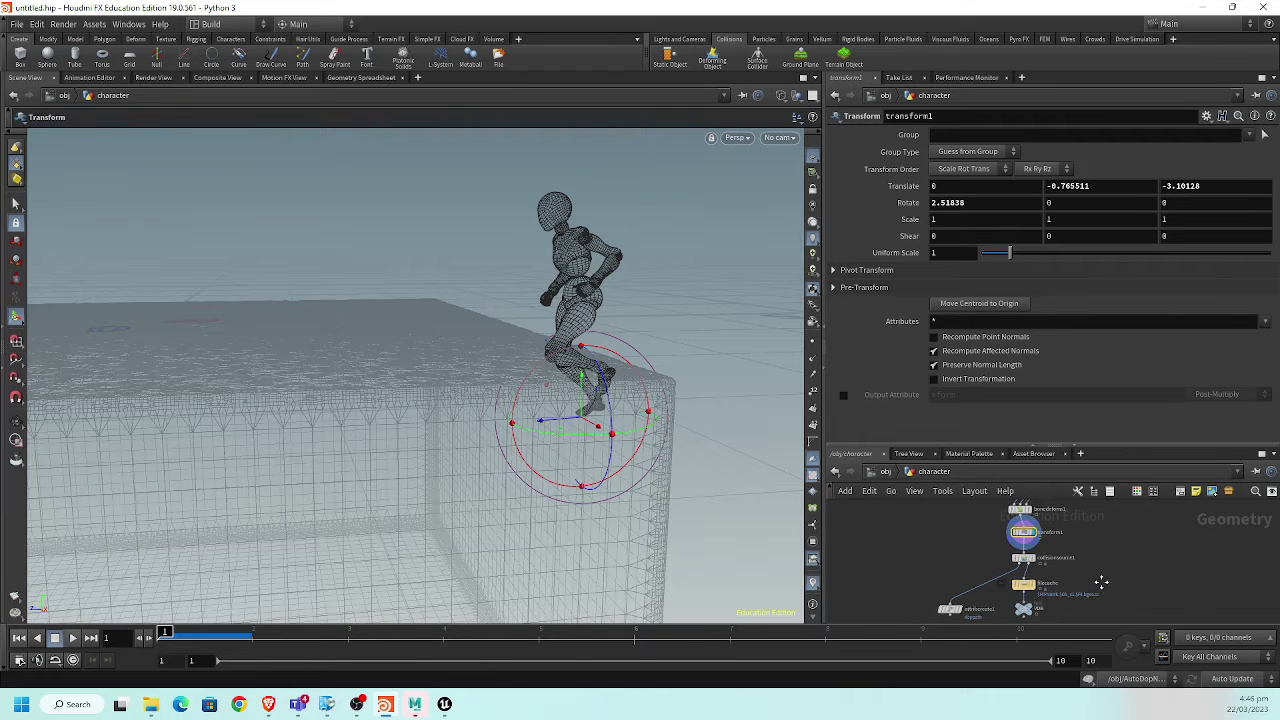
left_click(883, 474)
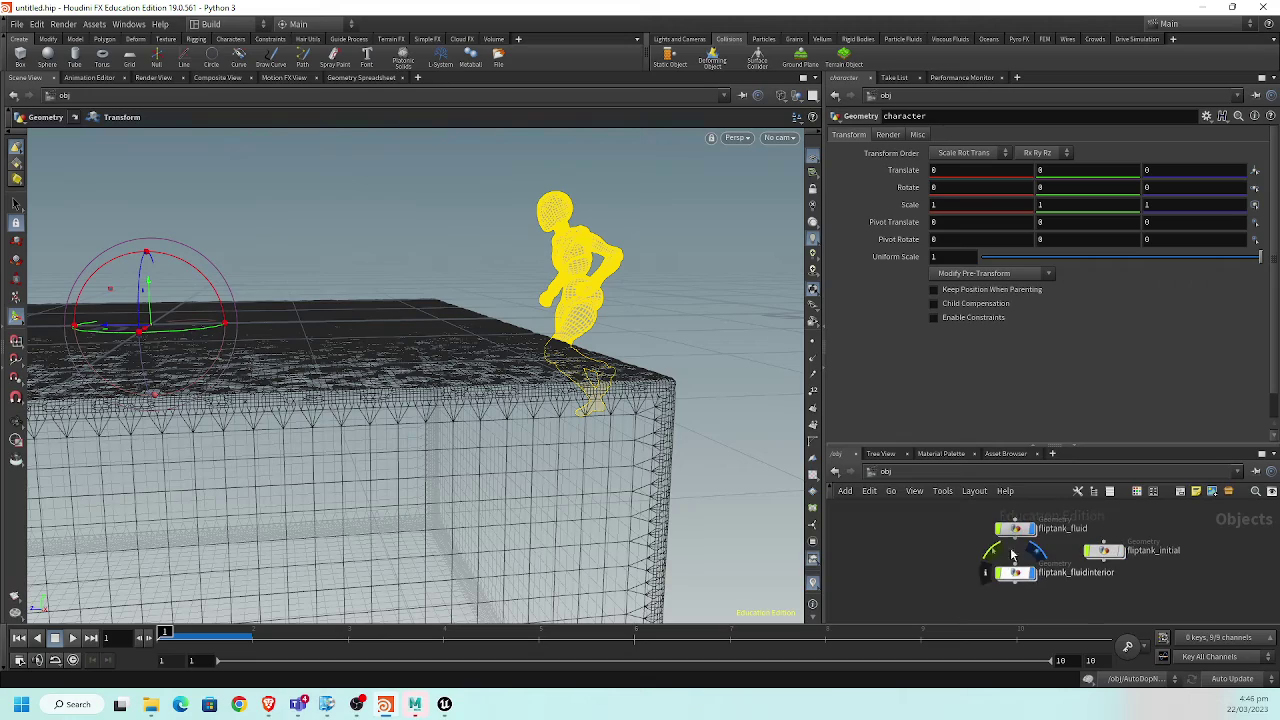
- Inside fliptank_fluid, play to cook the water to frame 4, then select surface_cache
double_click(1017, 535)
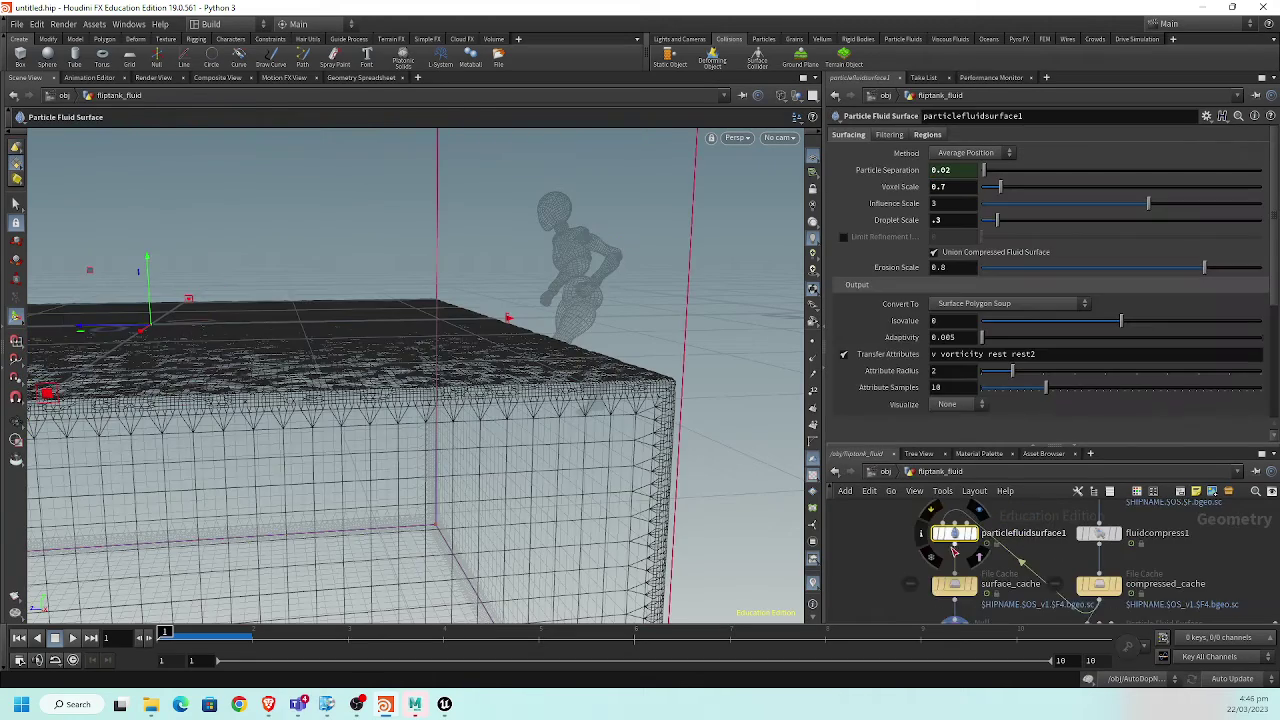
key("Escape")
left_click_drag(637, 551, 340, 400)
key("Return")
left_click(72, 637)
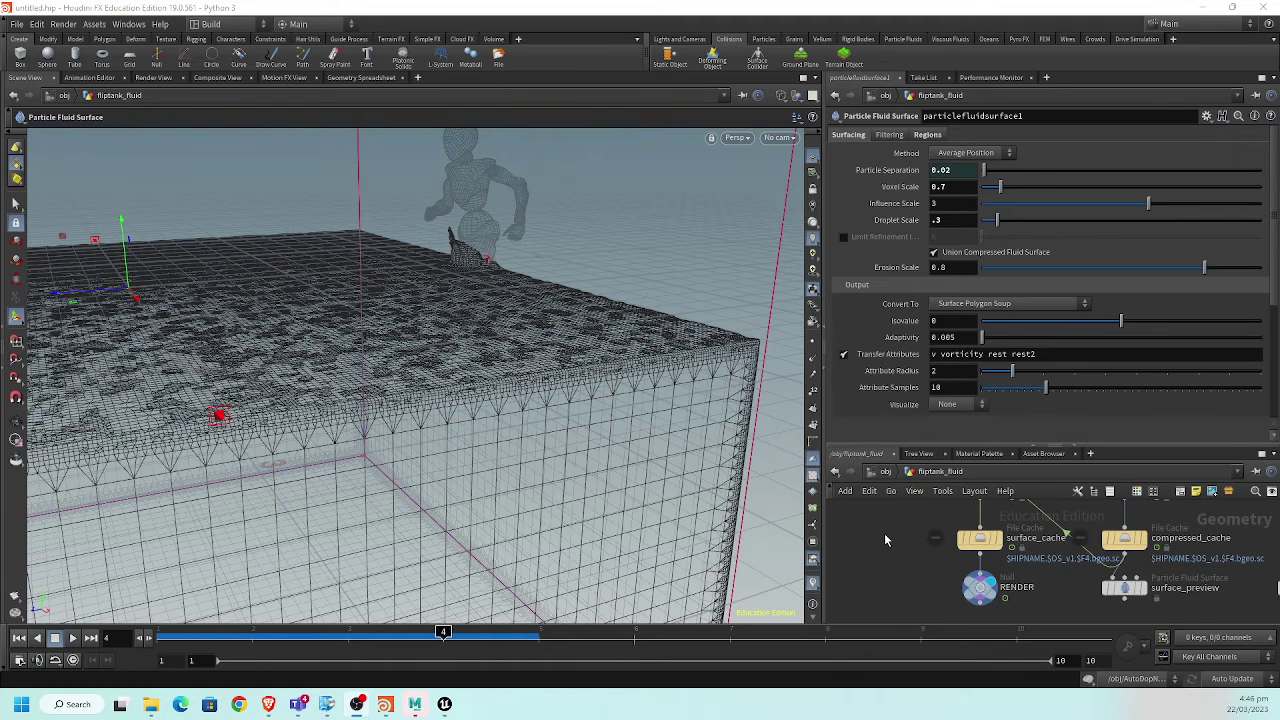
middle_click_drag(892, 540, 882, 565)
left_click(966, 569)
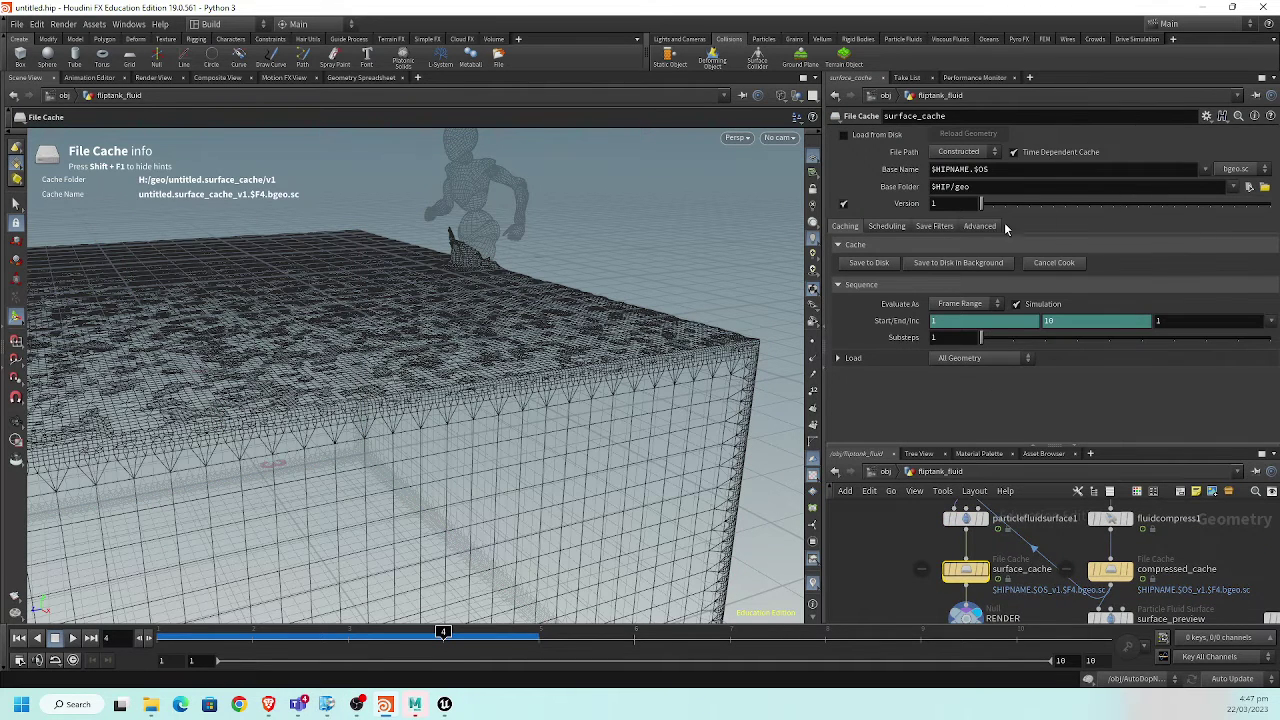
- Save the surface_cache water frames to disk so they load from disk
left_click(866, 263)
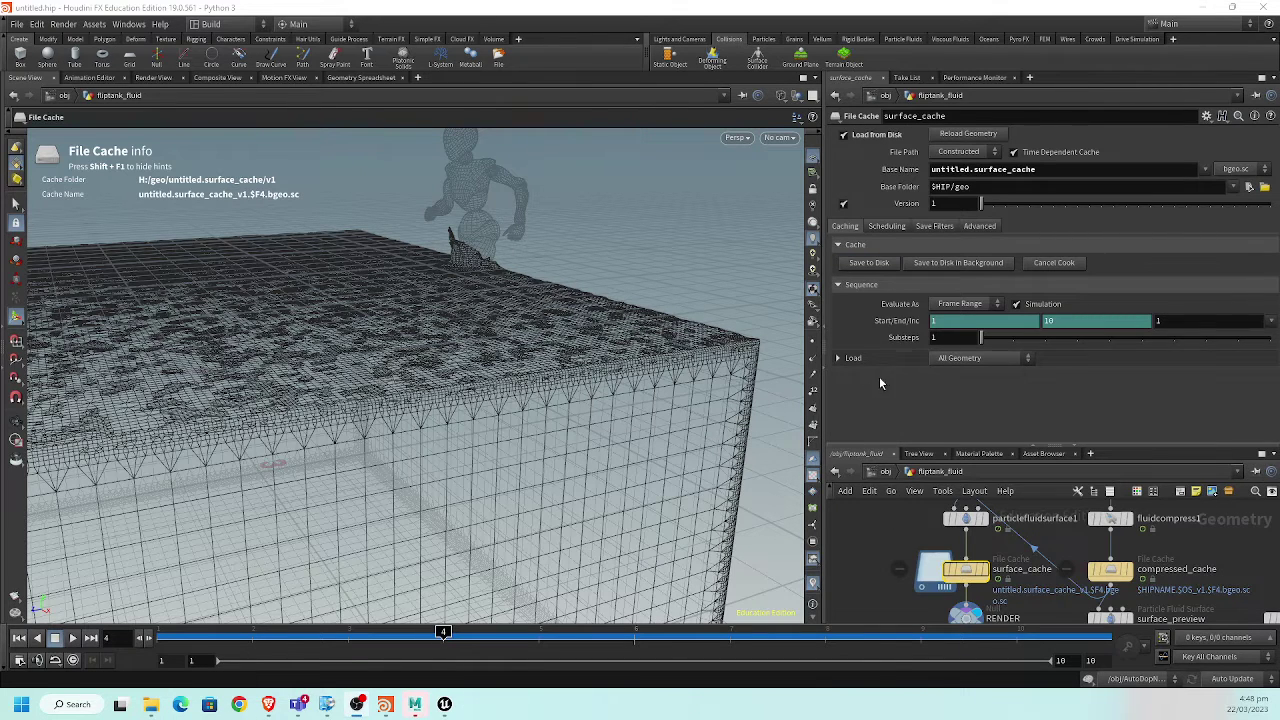
scroll(903, 558, "down", 2)
scroll(929, 578, "down", 1)
scroll(929, 578, "down", 2)
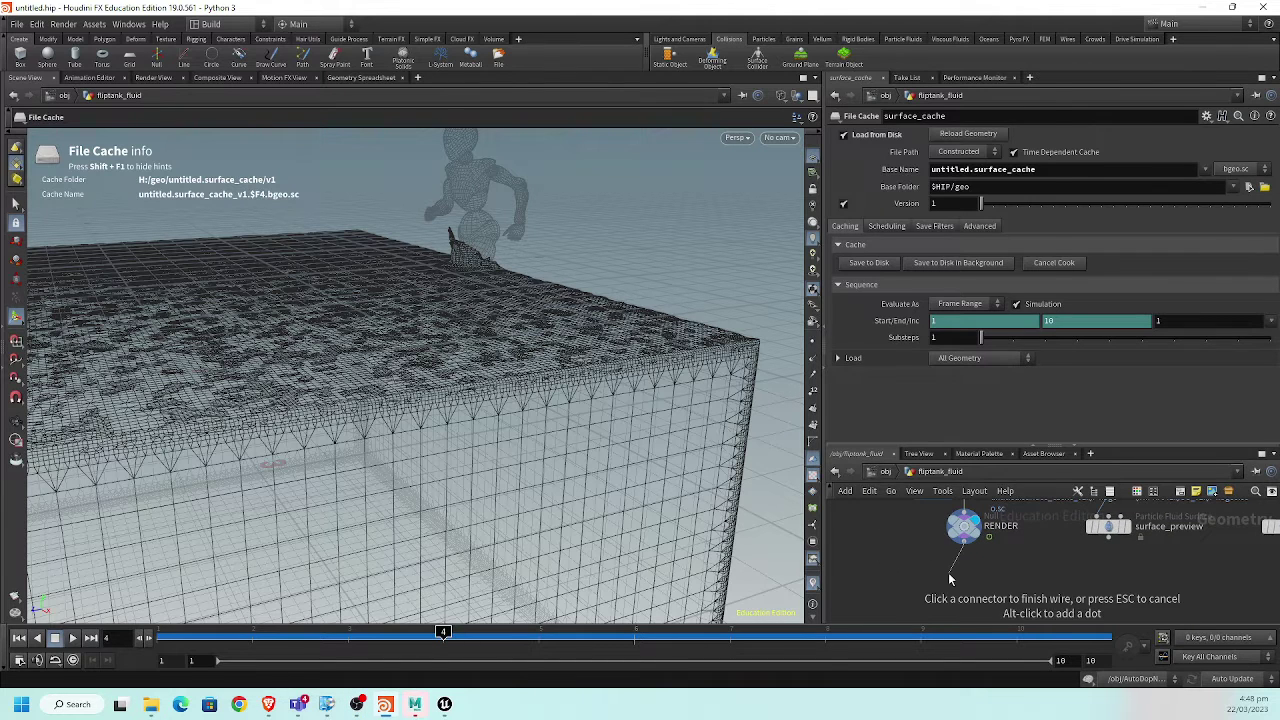
- Add a ROP Alembic Output node exporting the Render Frame Range
key("Tab")
type("op")
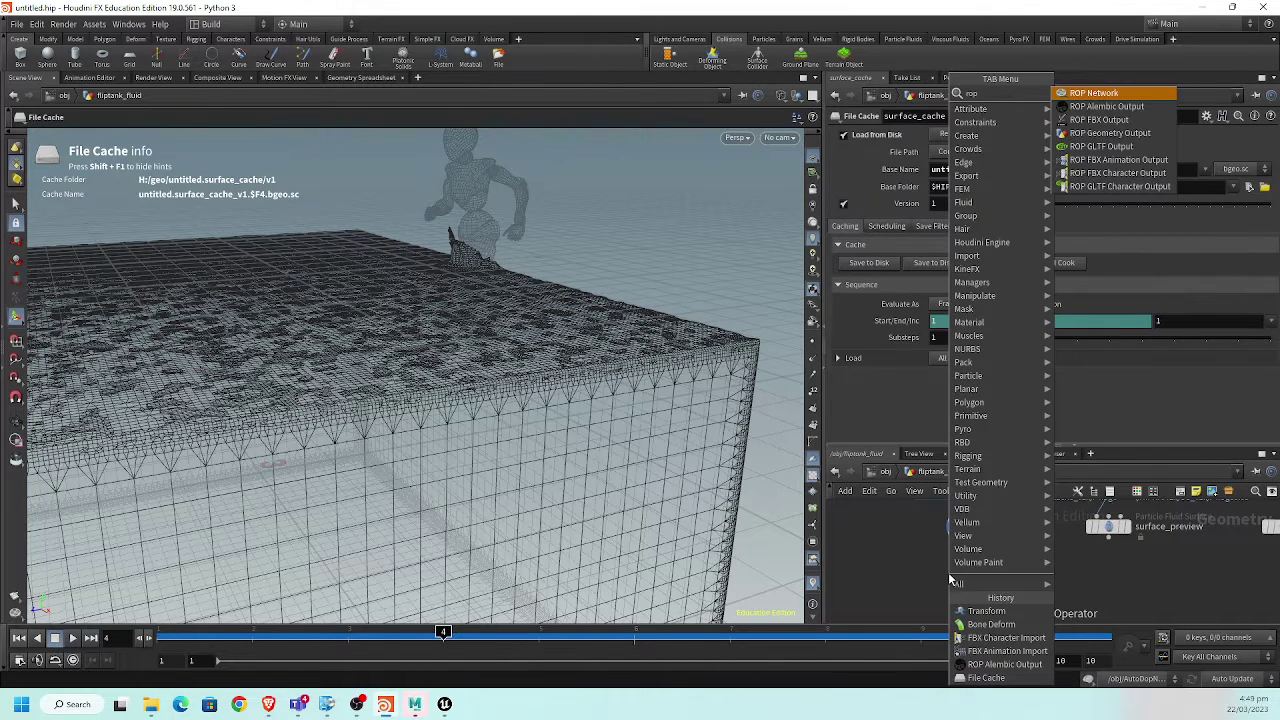
key("Down")
key("Return")
left_click(950, 578)
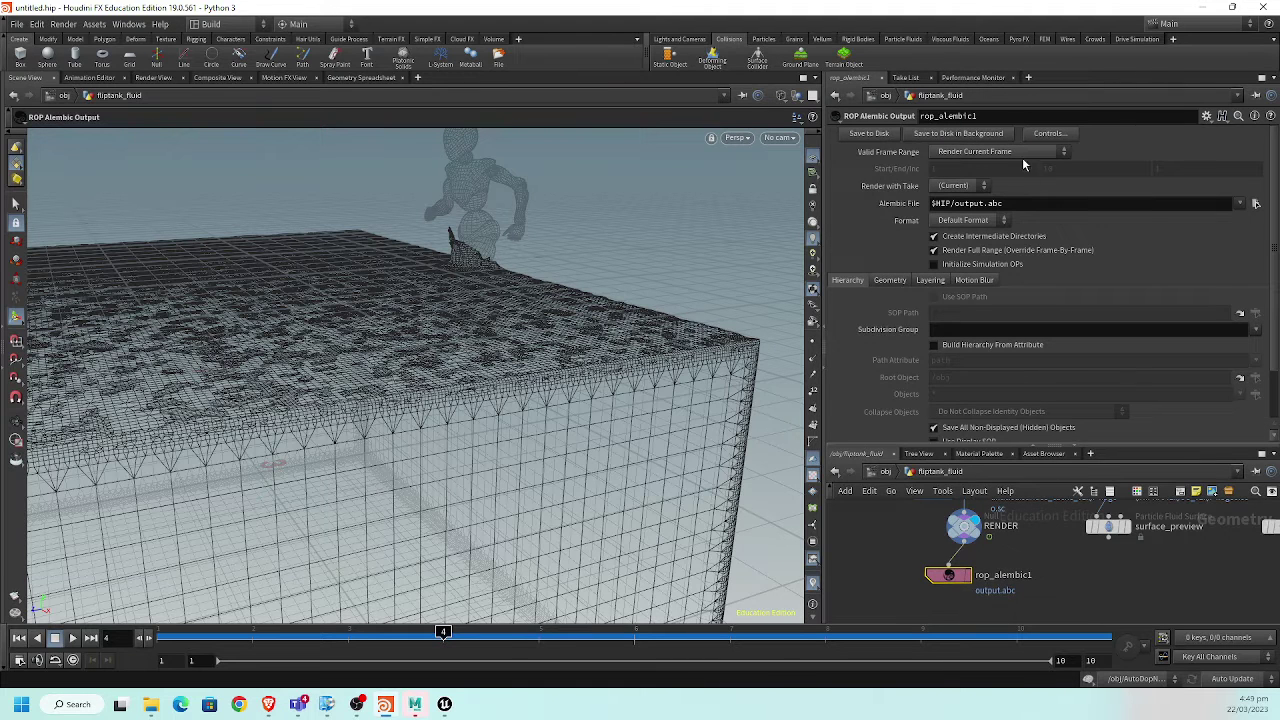
left_click(1000, 155)
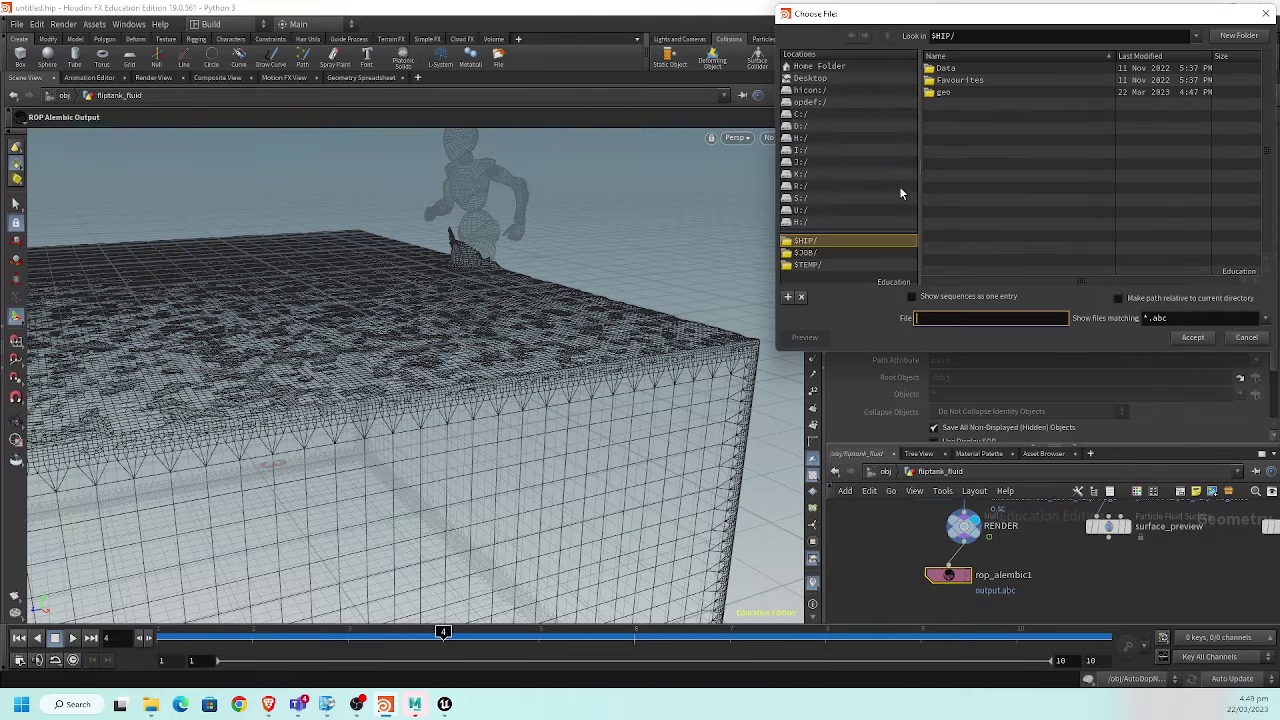
- Set the output to Desktop/houdini workshop/water.abc and save it to disk
left_click(826, 79)
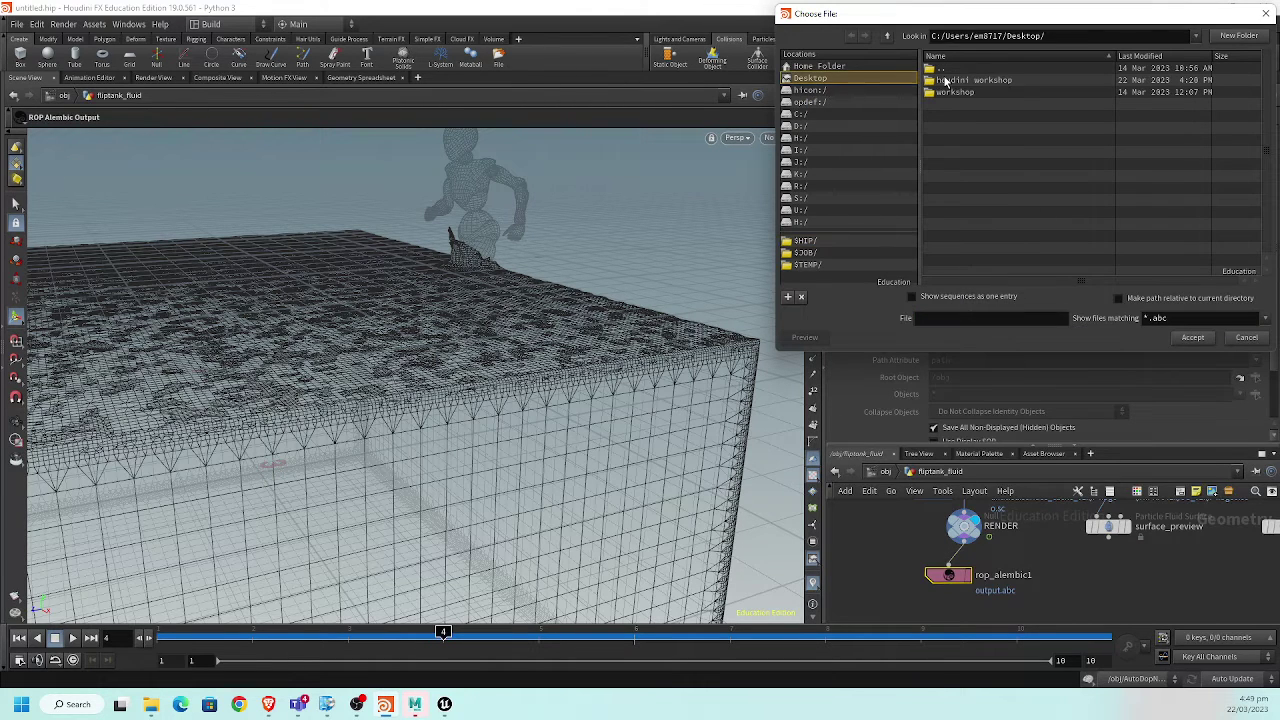
double_click(952, 80)
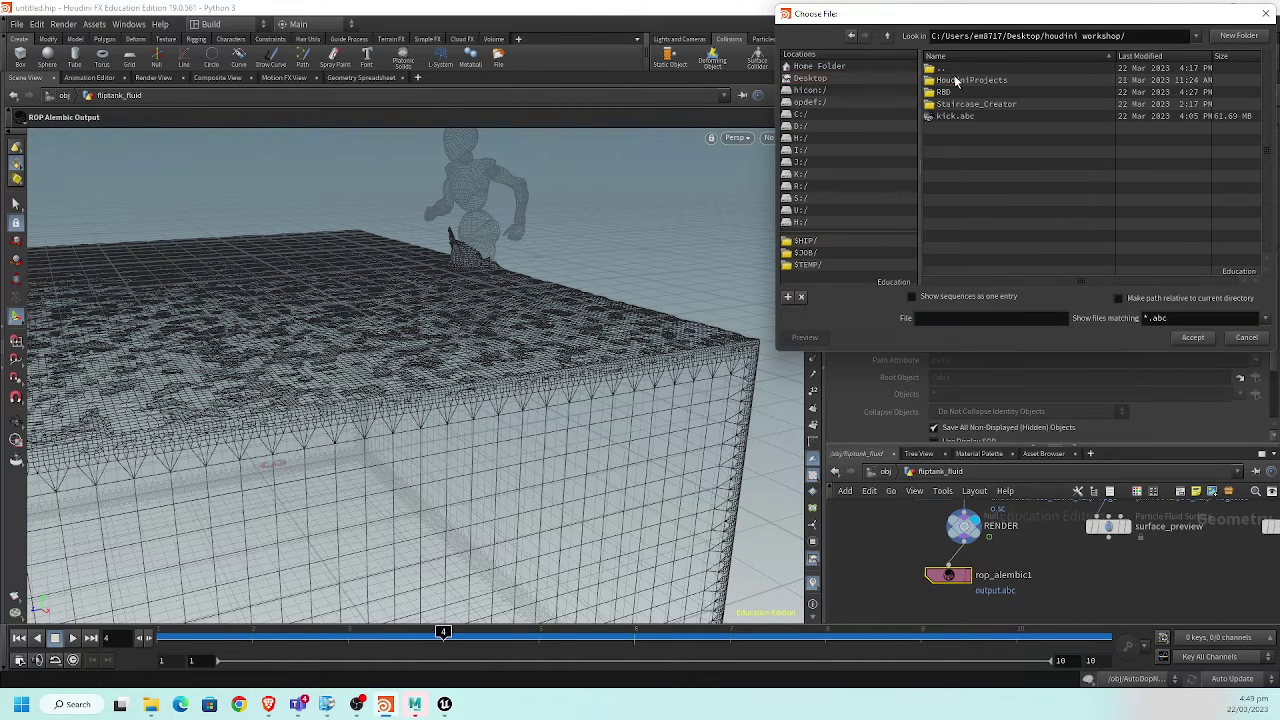
left_click(981, 317)
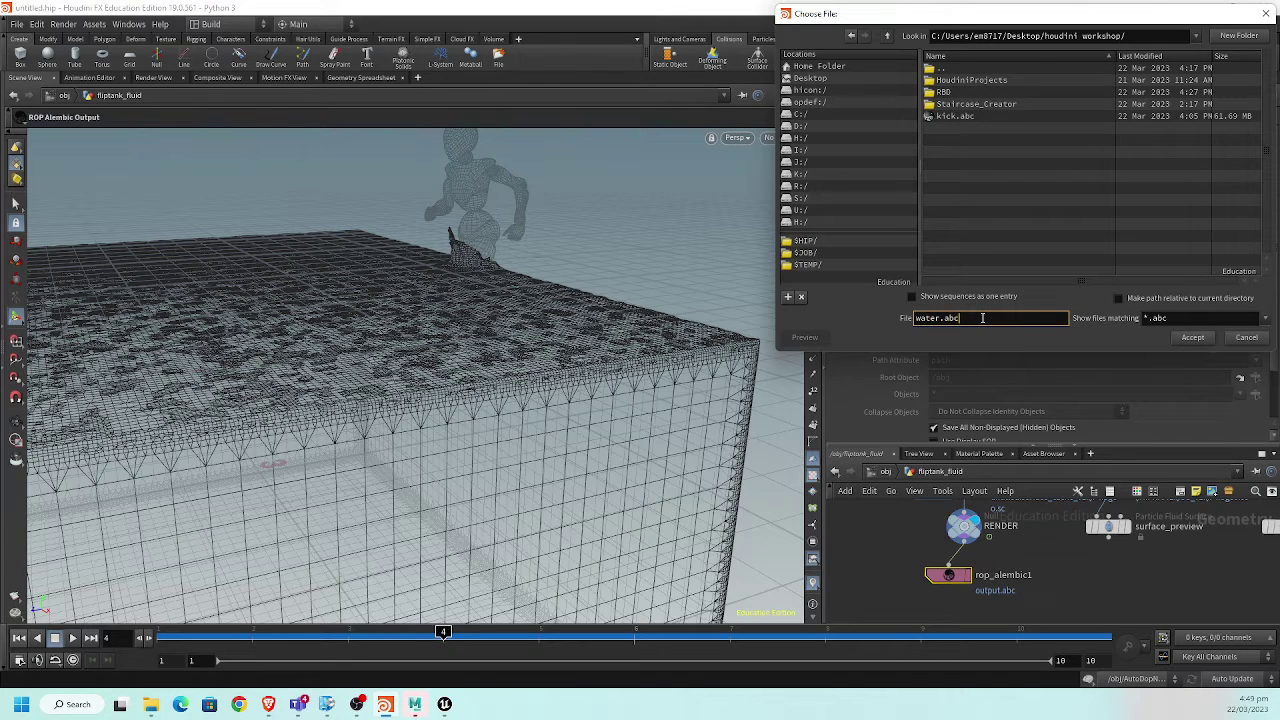
key("Return")
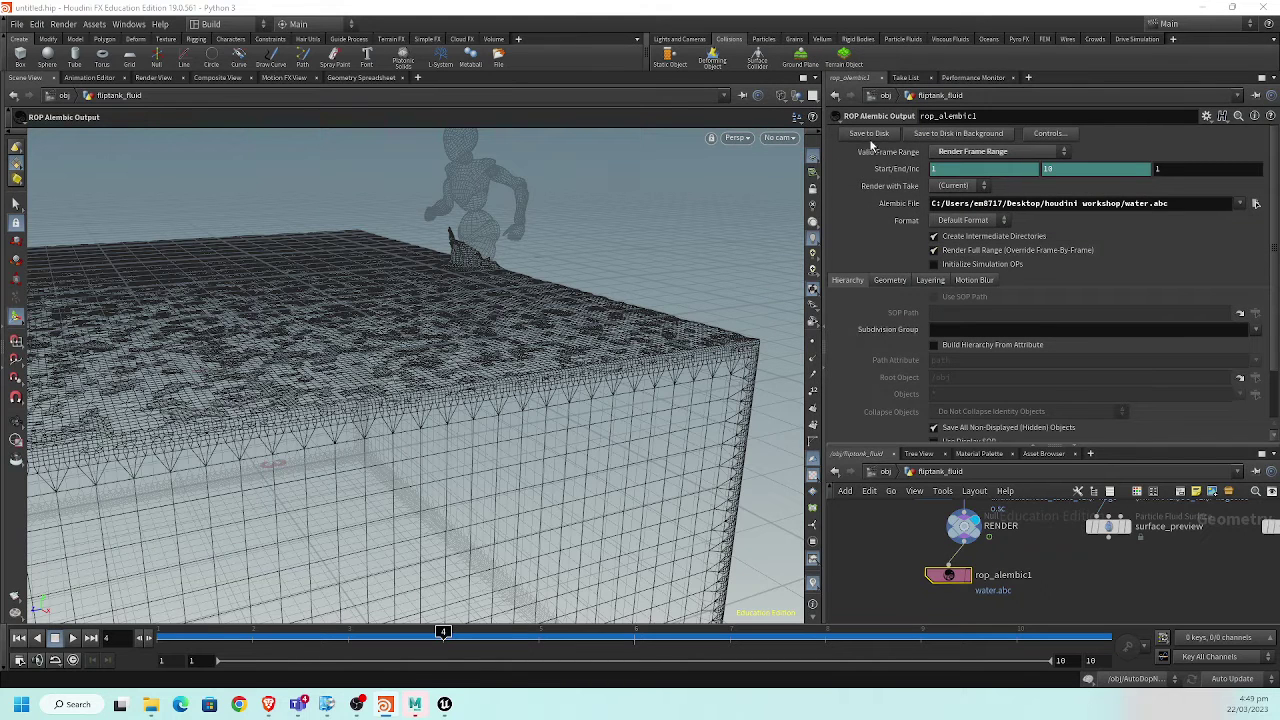
left_click(871, 138)
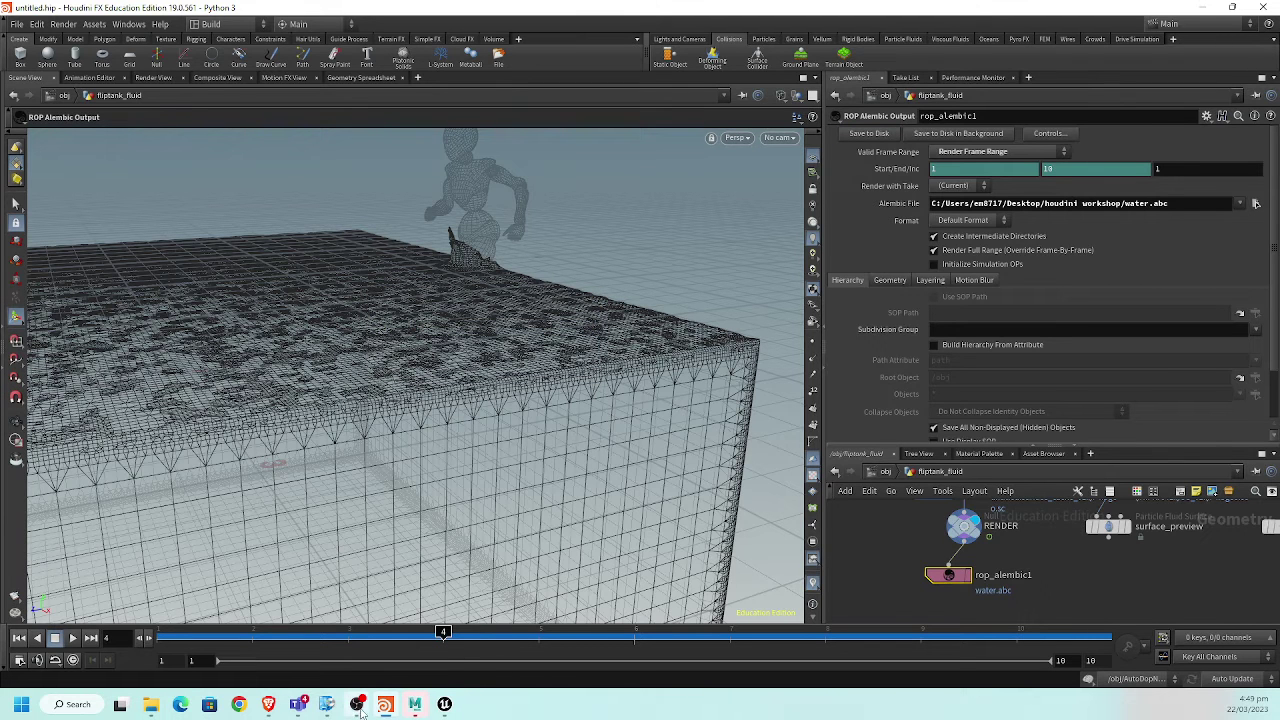
mouse_move(444, 704)
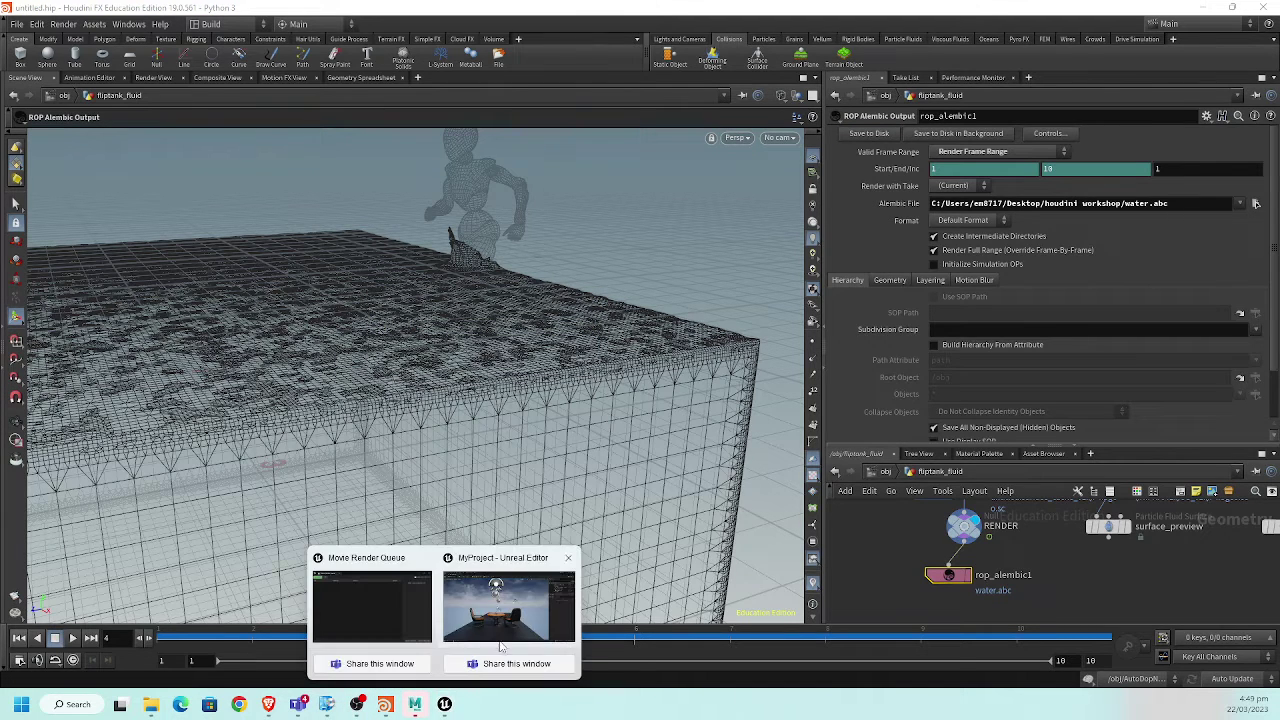
- In Unreal, close Movie Render Queue and create a Content folder named water
left_click(366, 605)
left_click(959, 157)
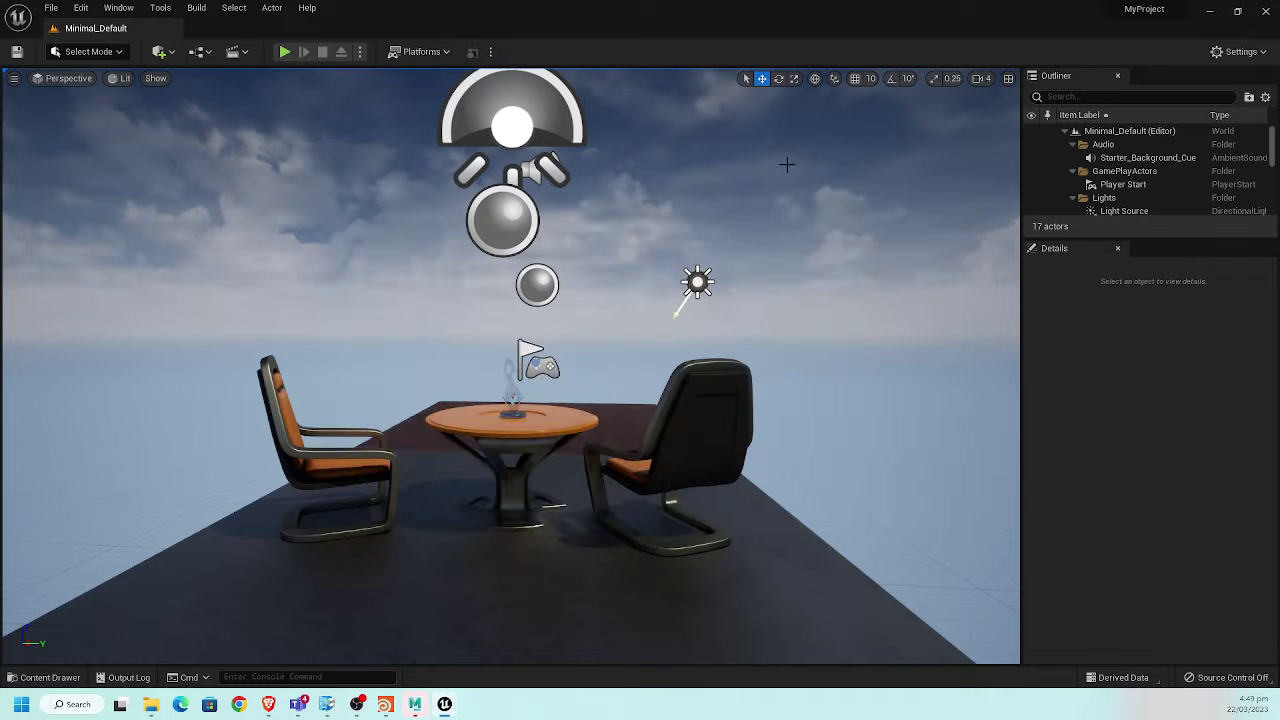
left_click(45, 677)
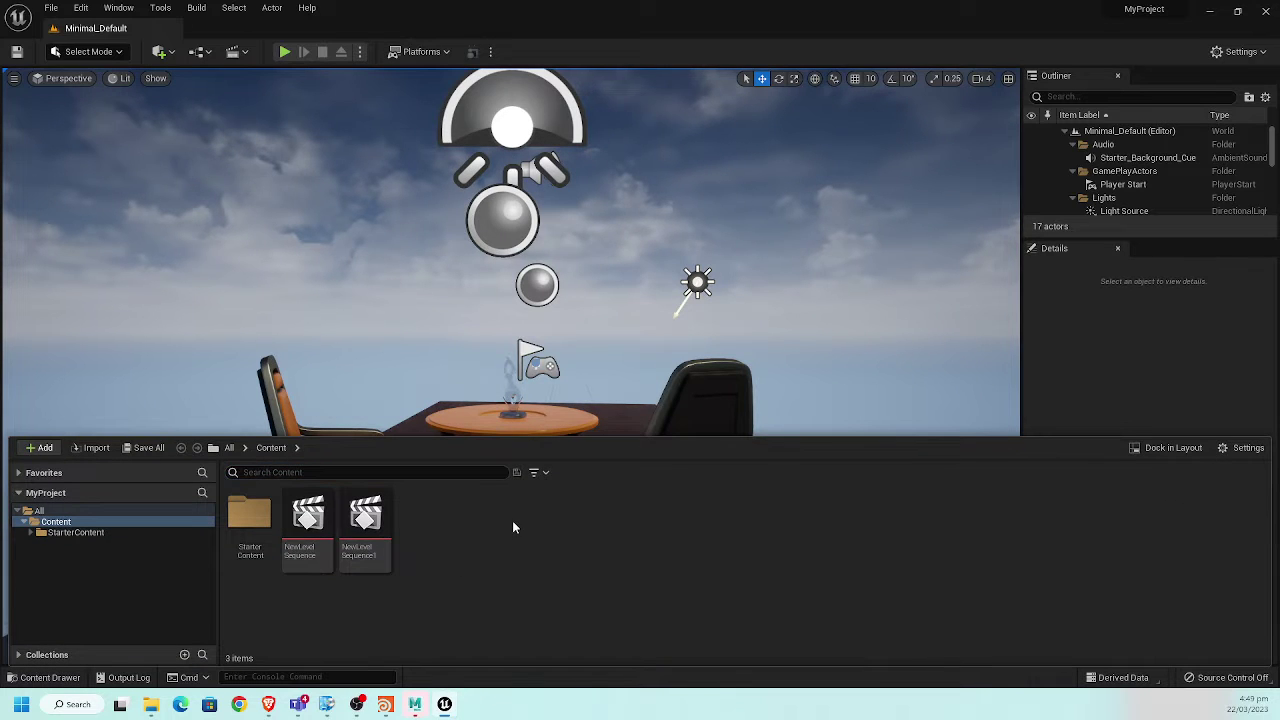
right_click(512, 520)
left_click(570, 101)
type("wate")
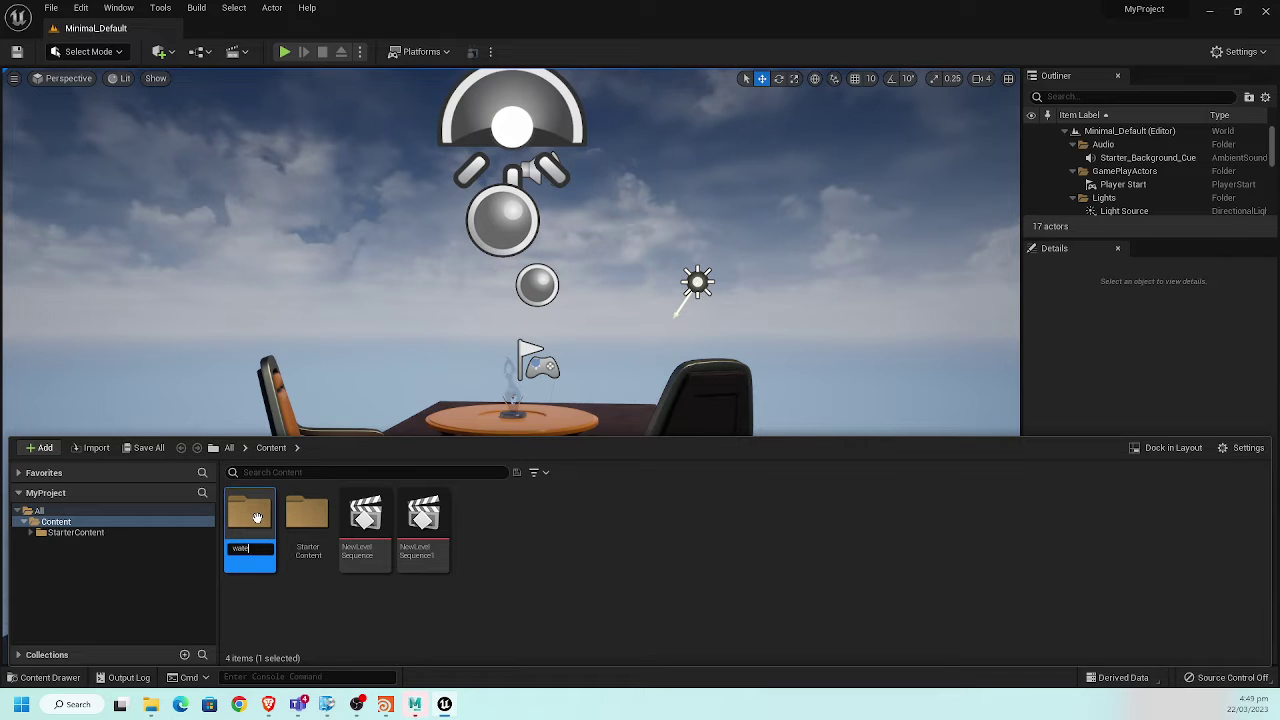
type("r")
key("Return")
key("Return")
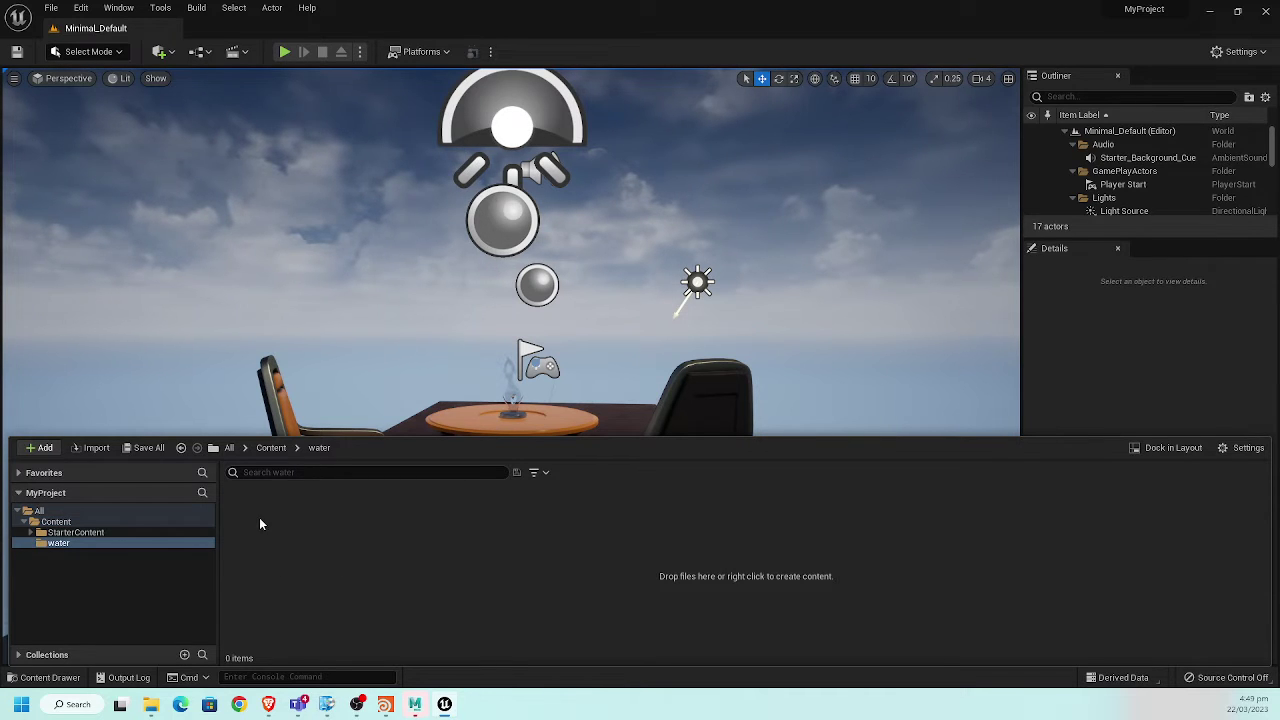
- Import water.abc from Desktop/houdini workshop into the water folder
right_click(346, 552)
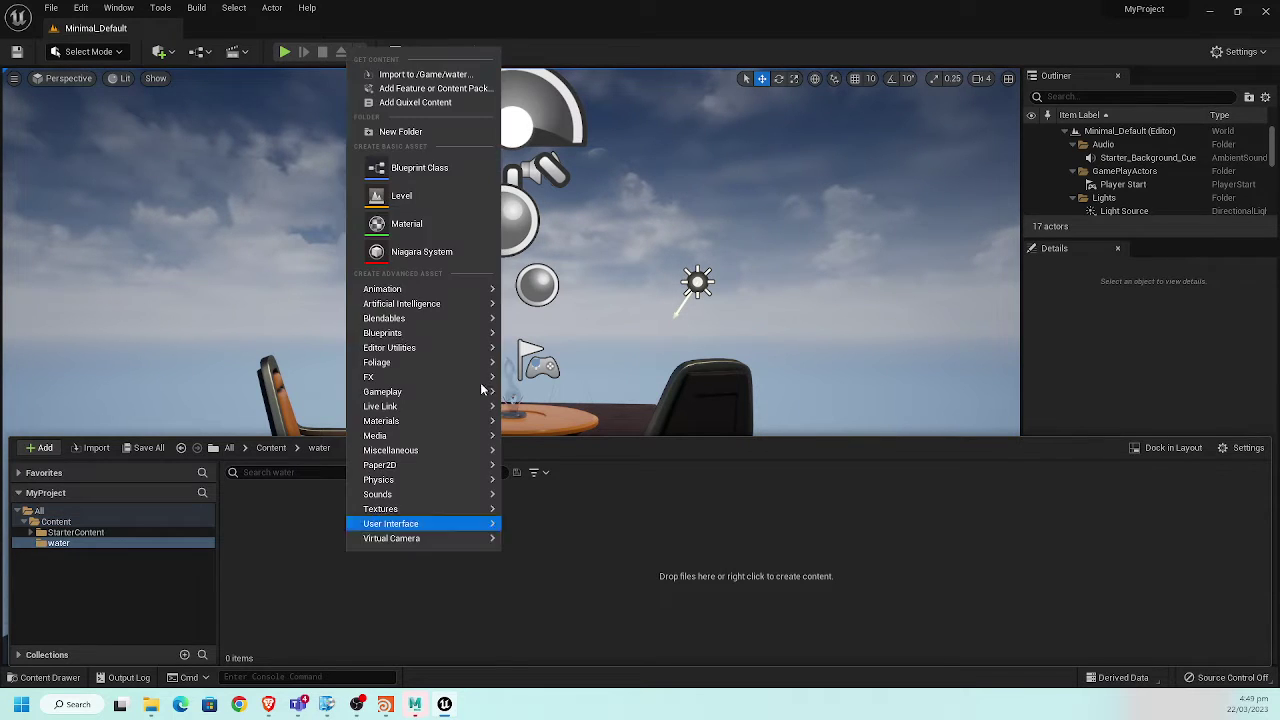
left_click(442, 76)
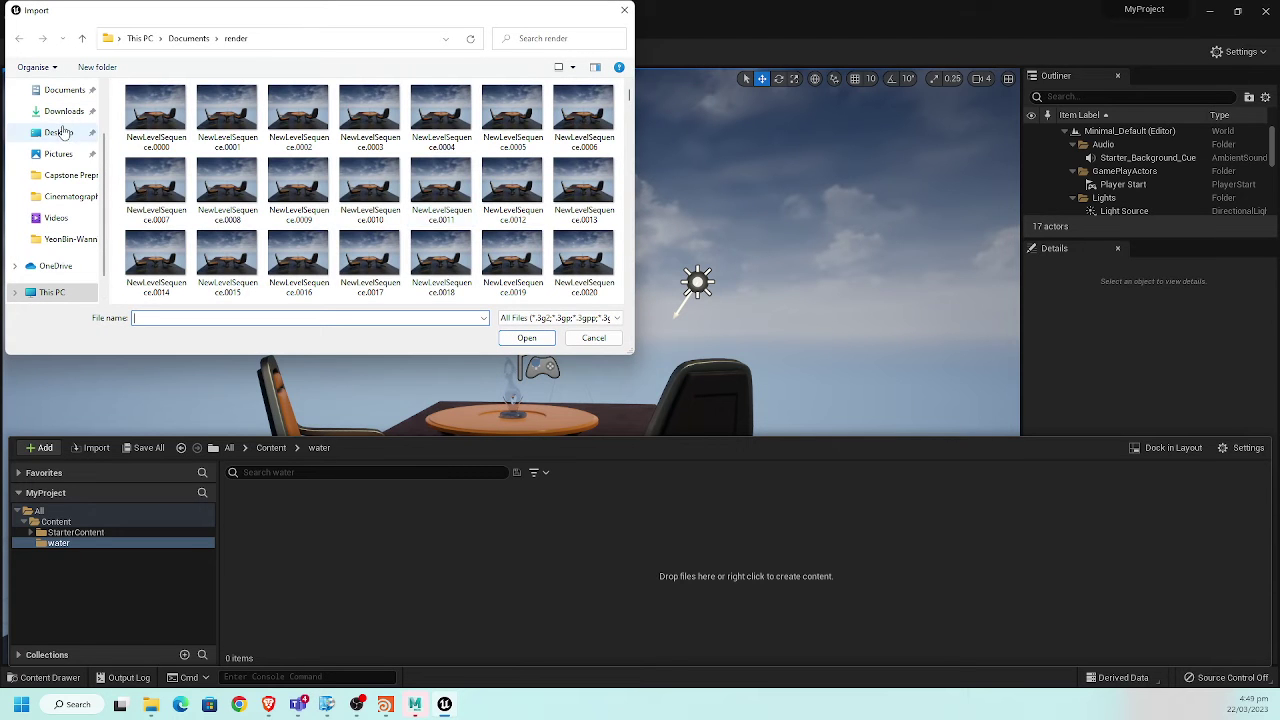
left_click(62, 133)
double_click(176, 108)
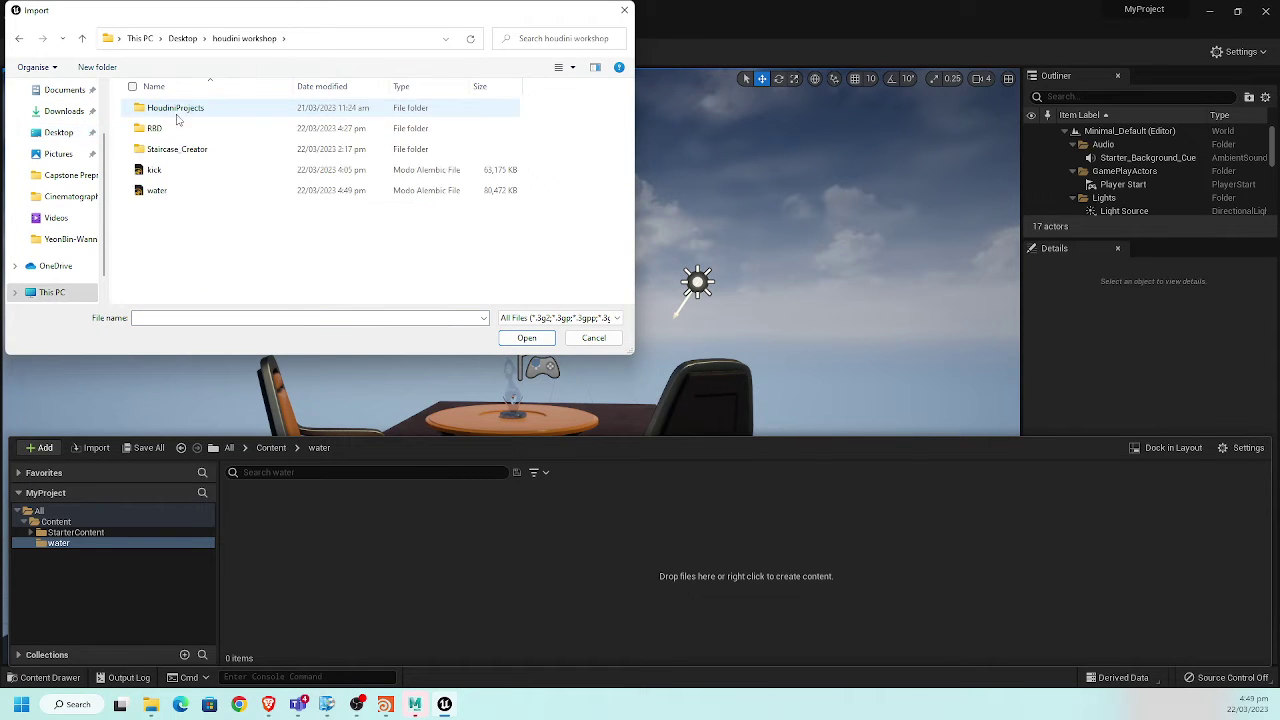
double_click(158, 190)
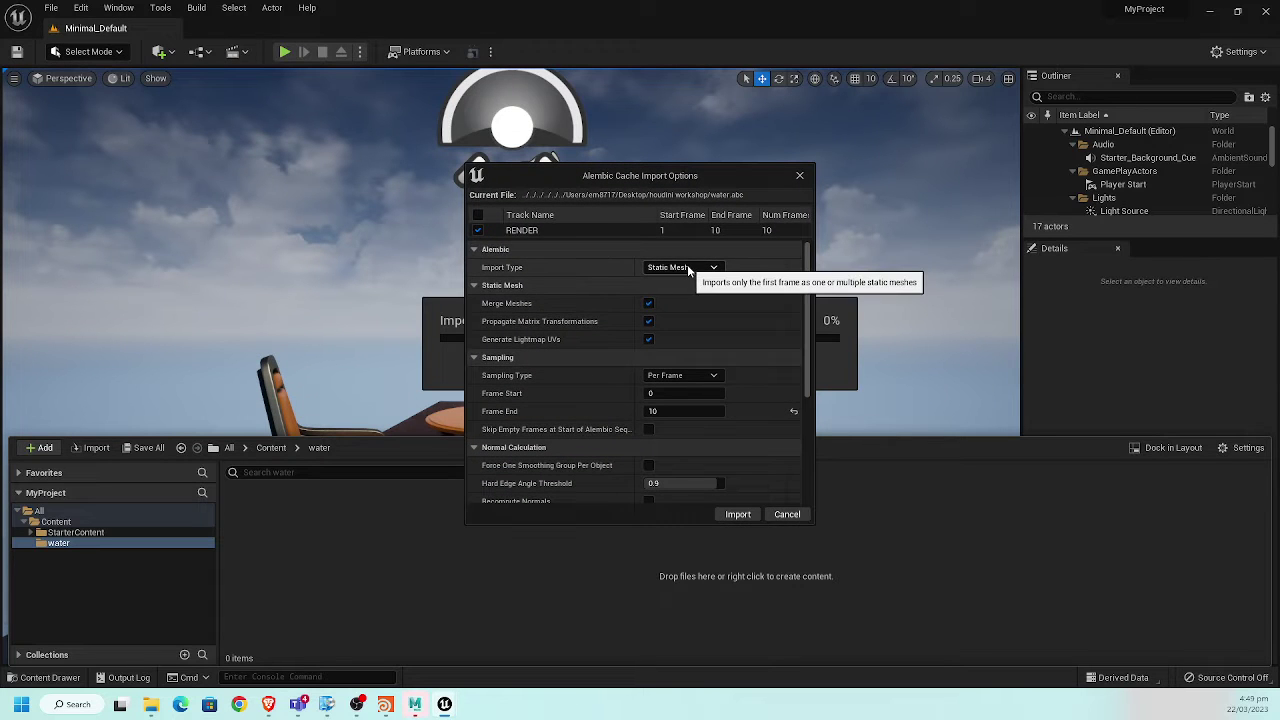
- Set Import Type to Geometry Cache and import water.abc
left_click(688, 268)
left_click(676, 293)
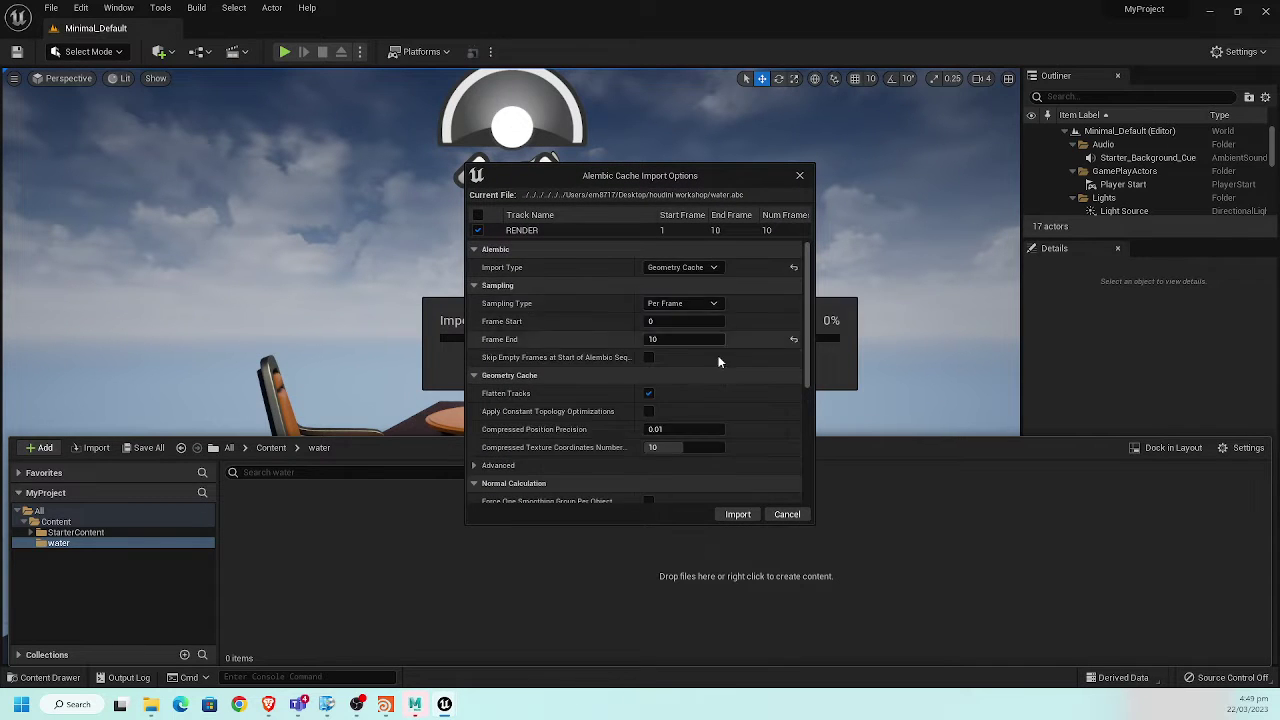
left_click(750, 514)
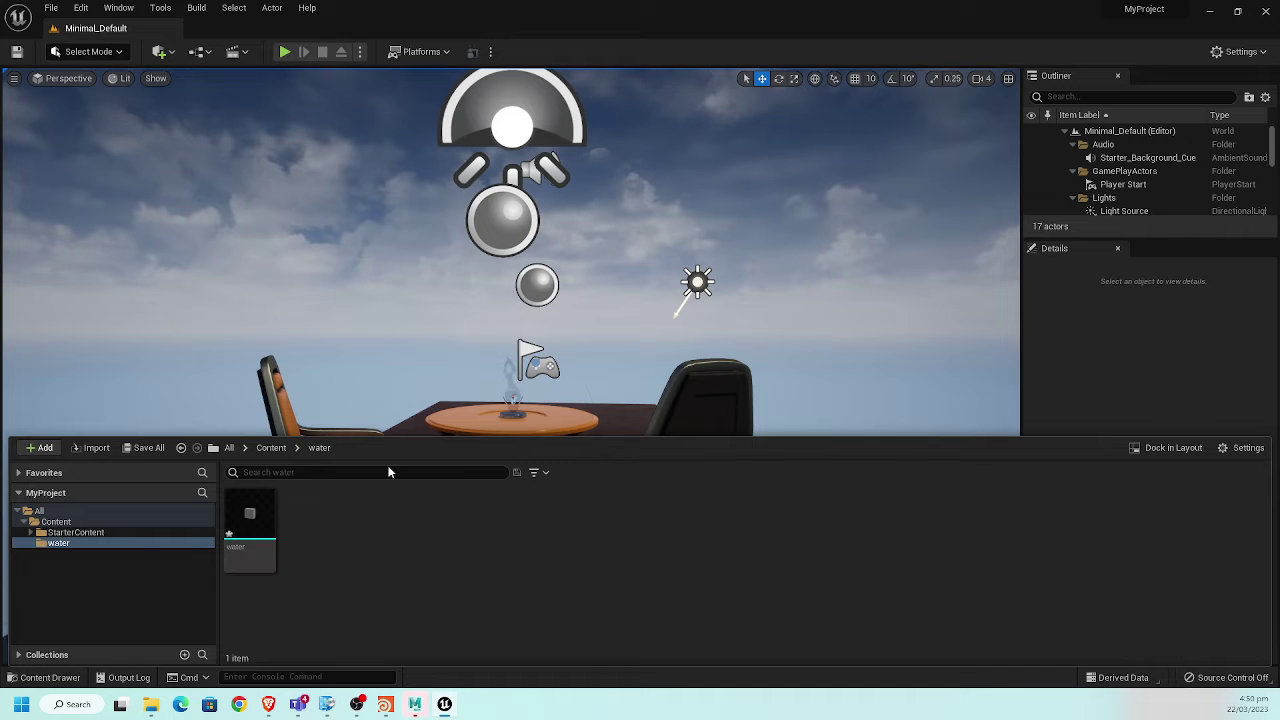
- Place the water geometry cache beside the table, focus on it, and enable the rotate gizmo
left_click_drag(250, 522, 456, 432)
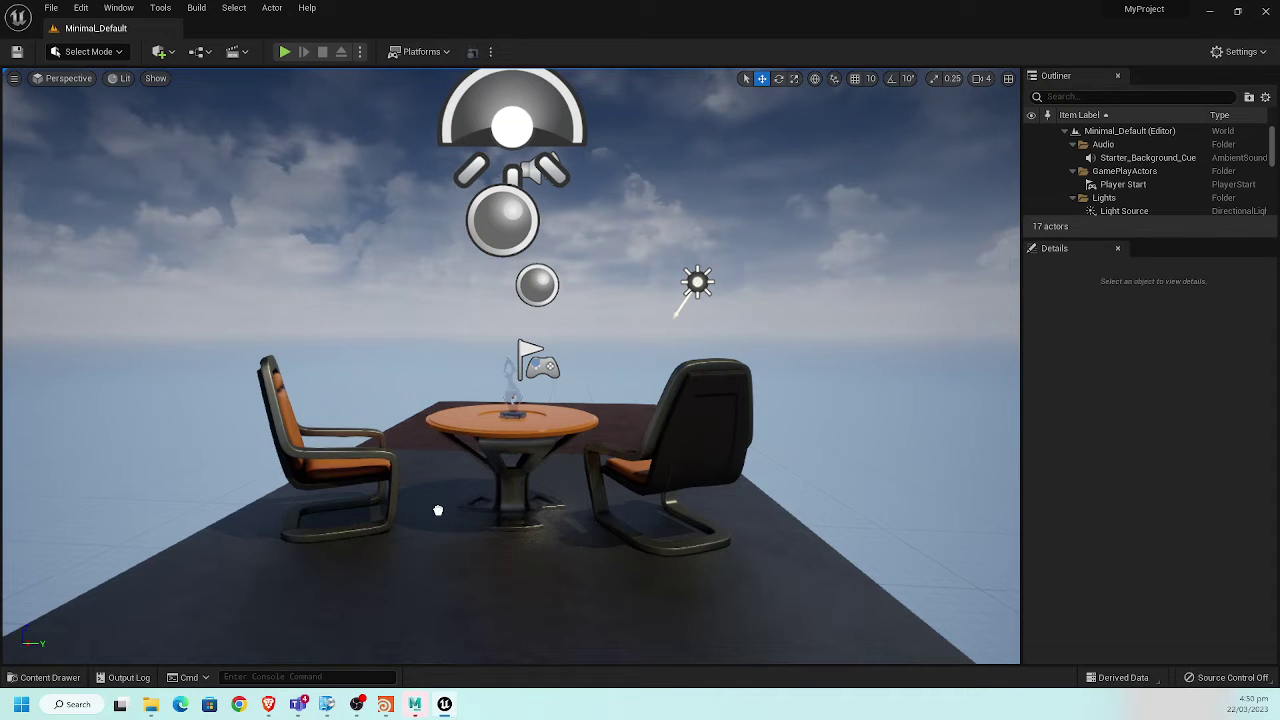
left_click_drag(437, 512, 437, 511)
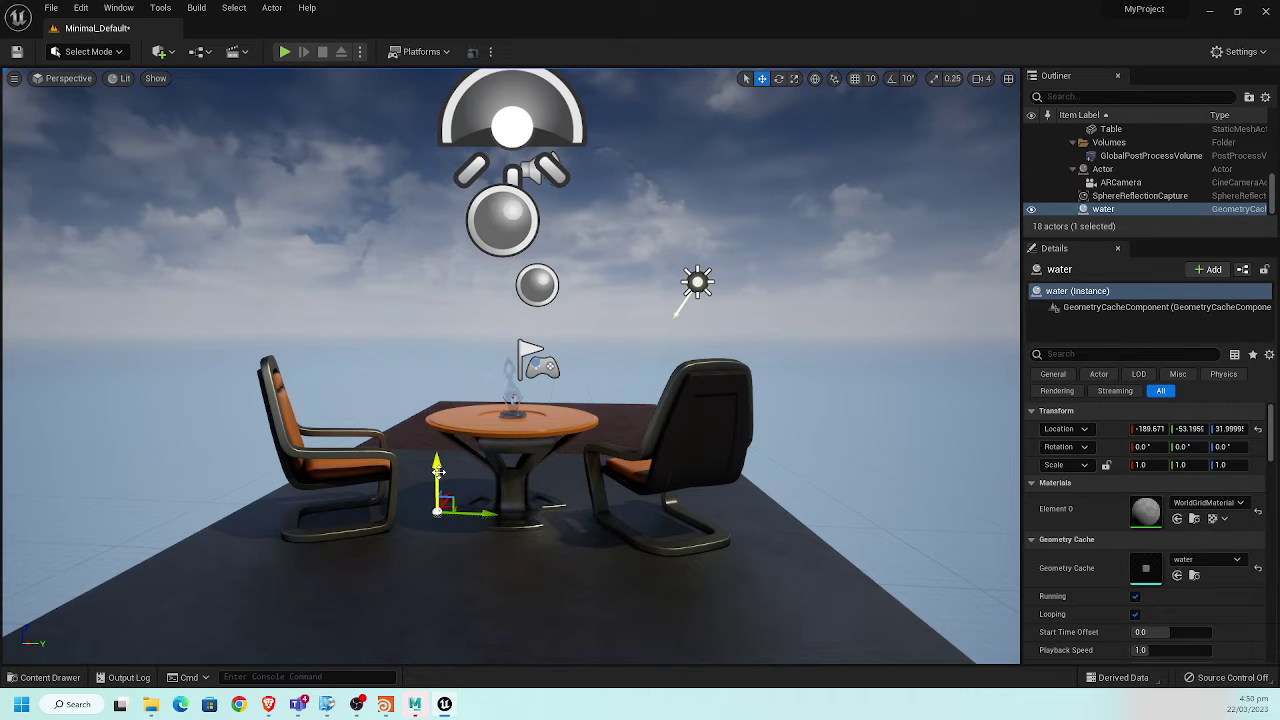
key("f")
key("e")
mouse_move(443, 466)
left_mouse_down("alt")
mouse_move(551, 364)
mouse_move(576, 380)
mouse_move(560, 386)
mouse_move(590, 380)
left_mouse_up("alt")
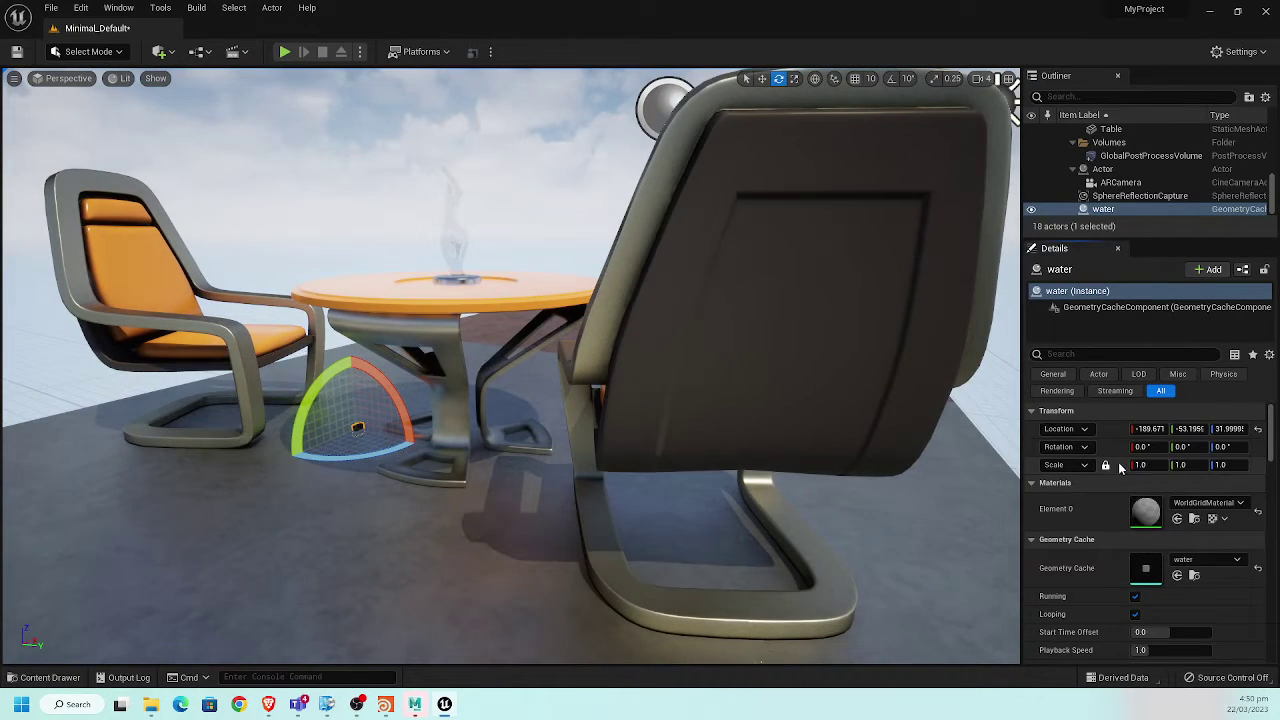
- Set the water actor's locked scale to 100
left_click(1162, 465)
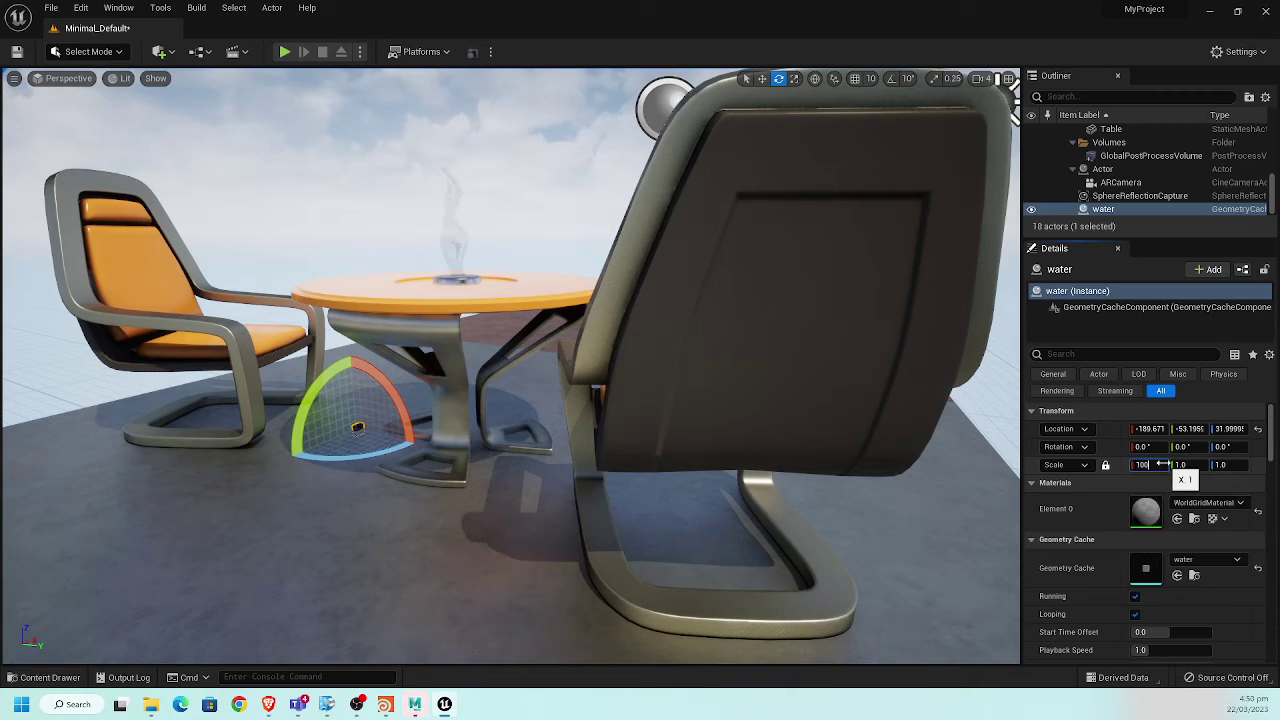
type("00")
key("Return")
key("f")
left_click_drag(872, 427, 404, 437, "alt")
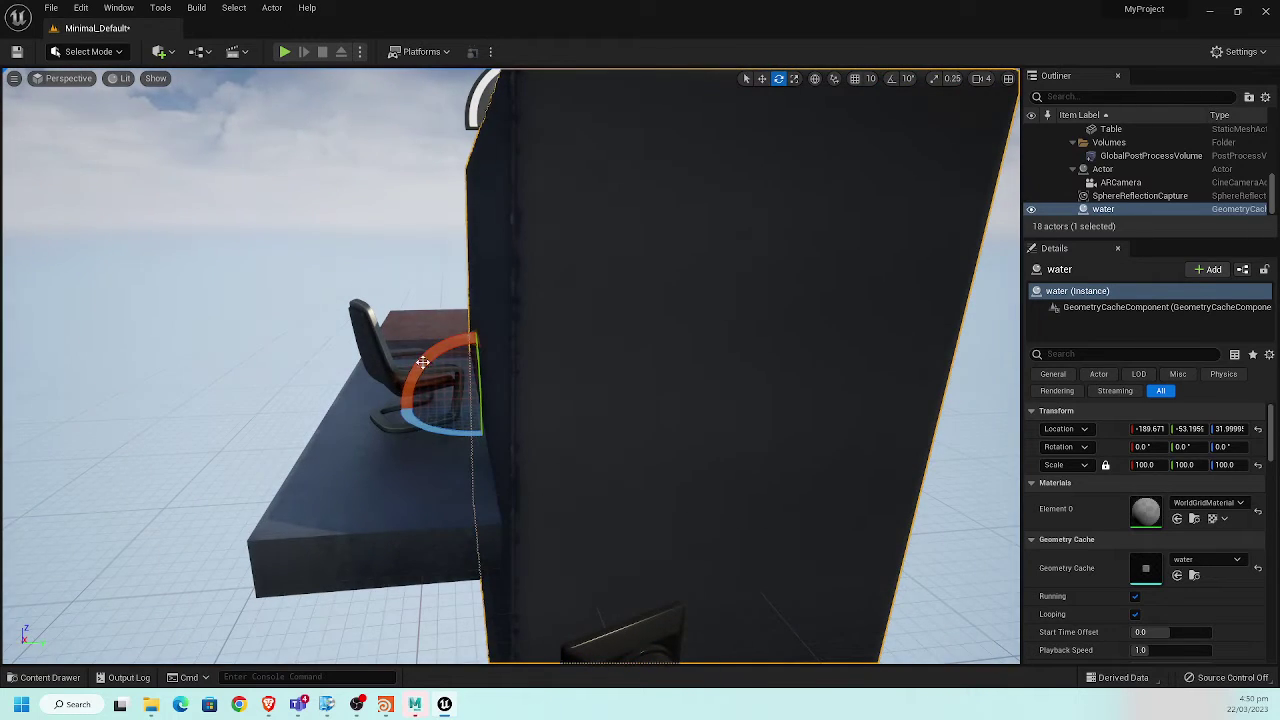
- Rotate the water actor 90 degrees about X
left_click_drag(415, 362, 455, 392)
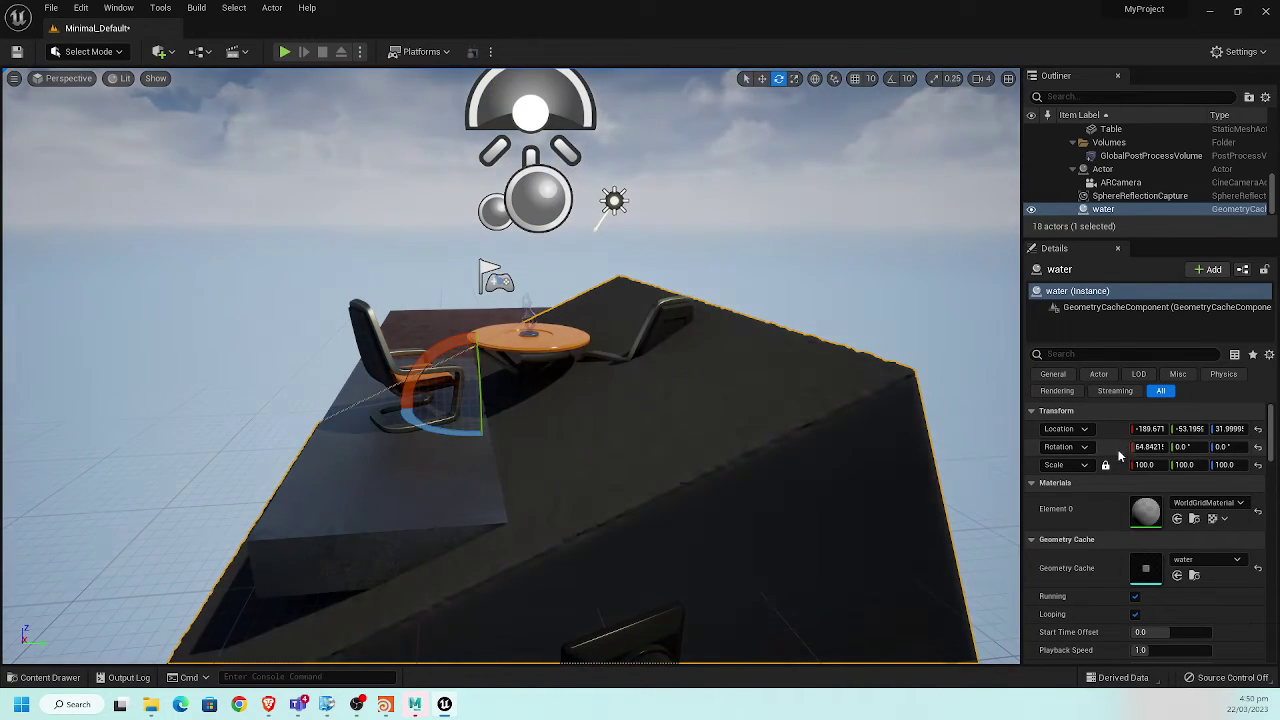
left_click(1147, 447)
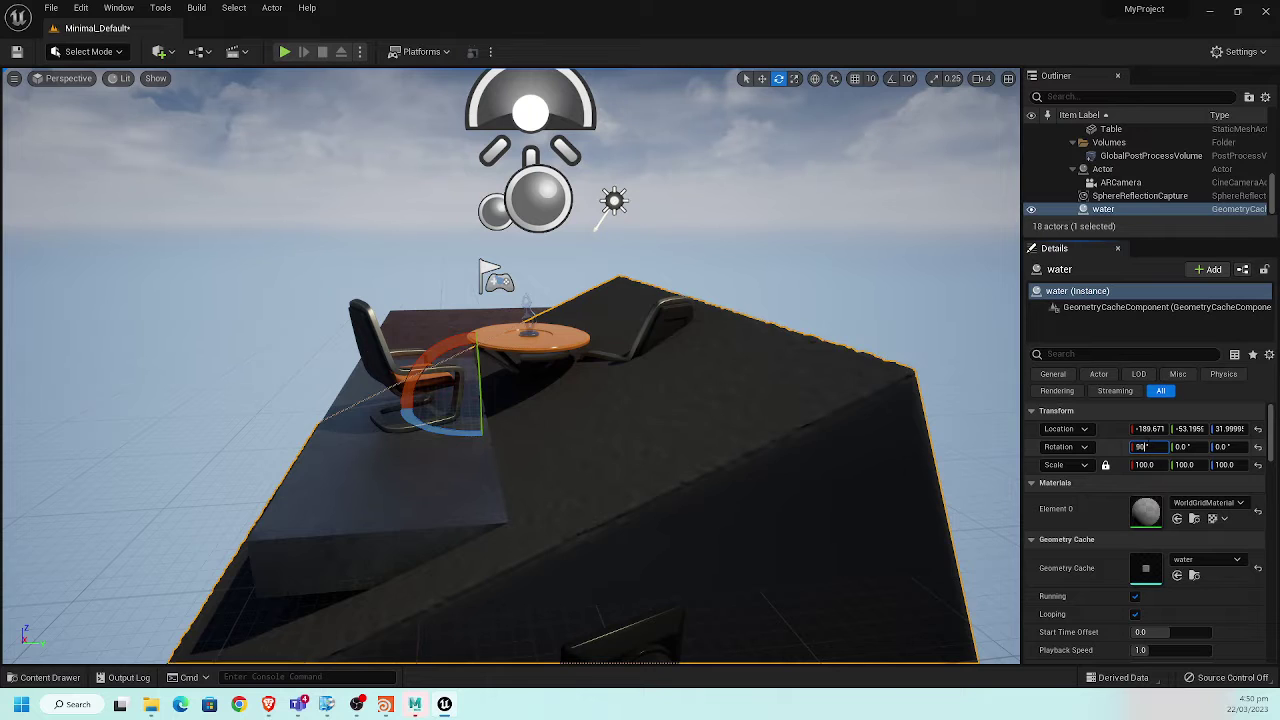
type("90")
key("Return")
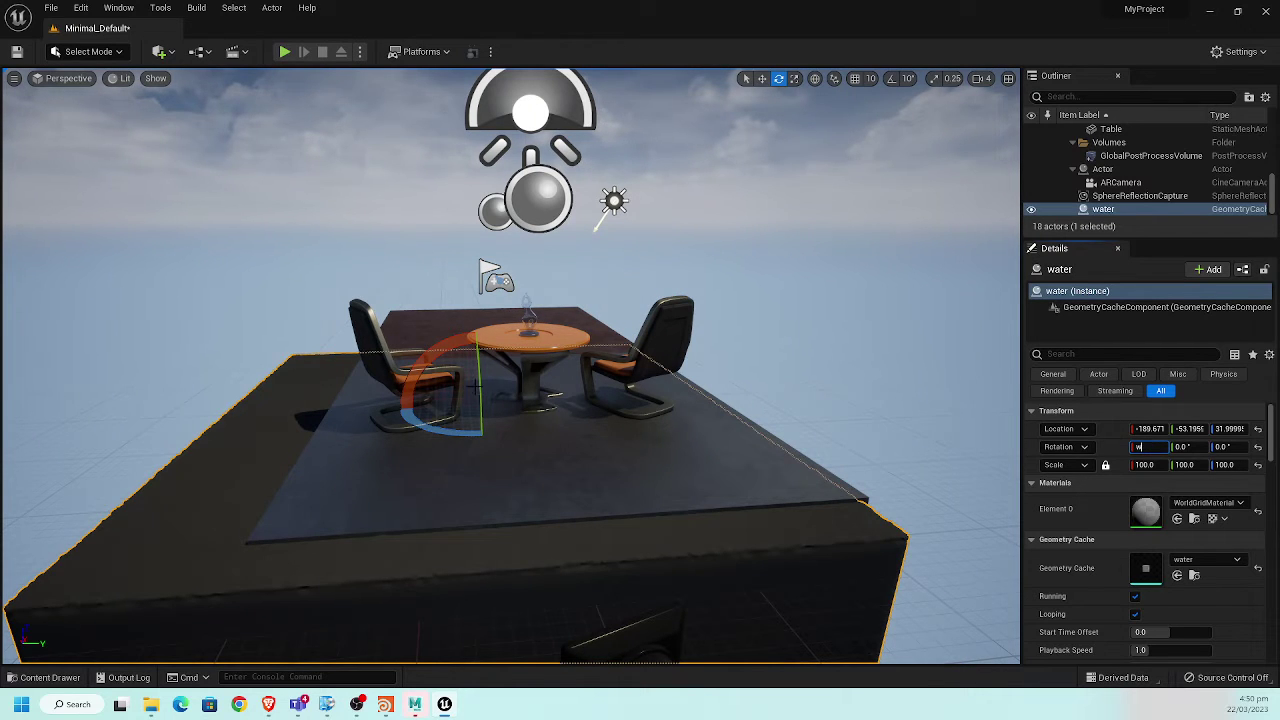
- Raise the water block slightly along Z and reframe the view around it
key("w")
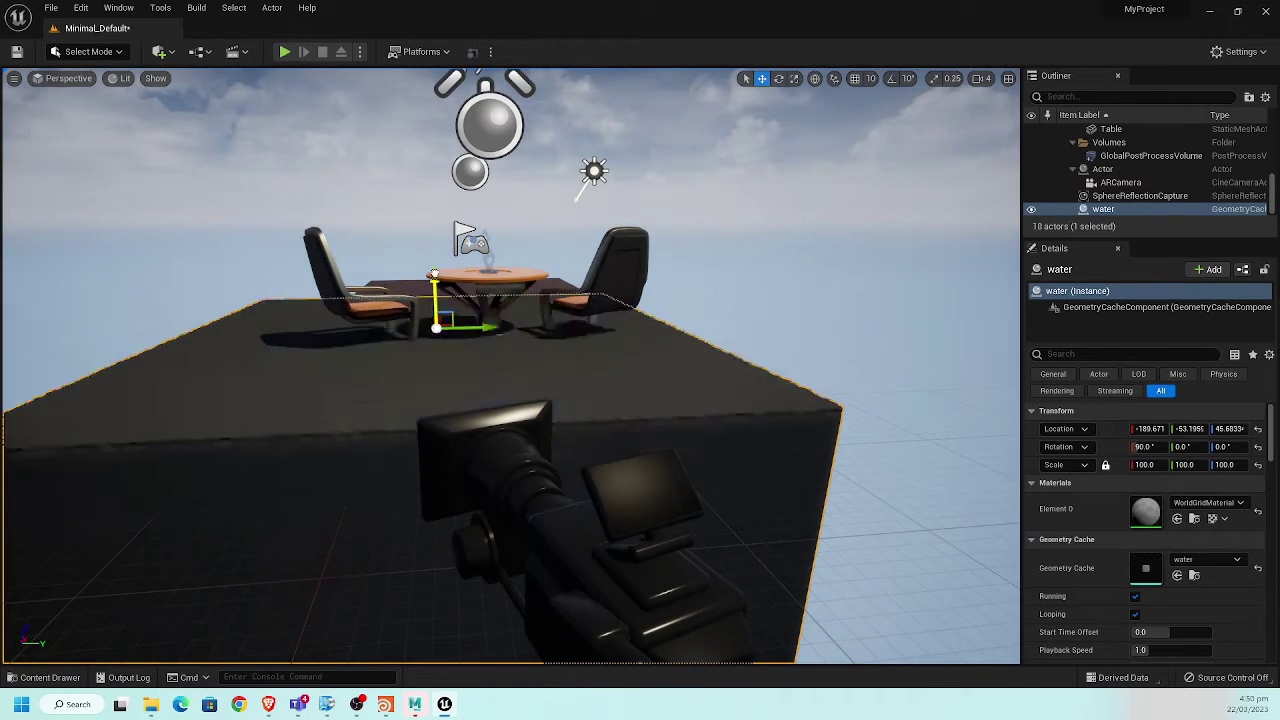
left_click_drag(433, 300, 431, 232)
right_click_drag(460, 298, 460, 150)
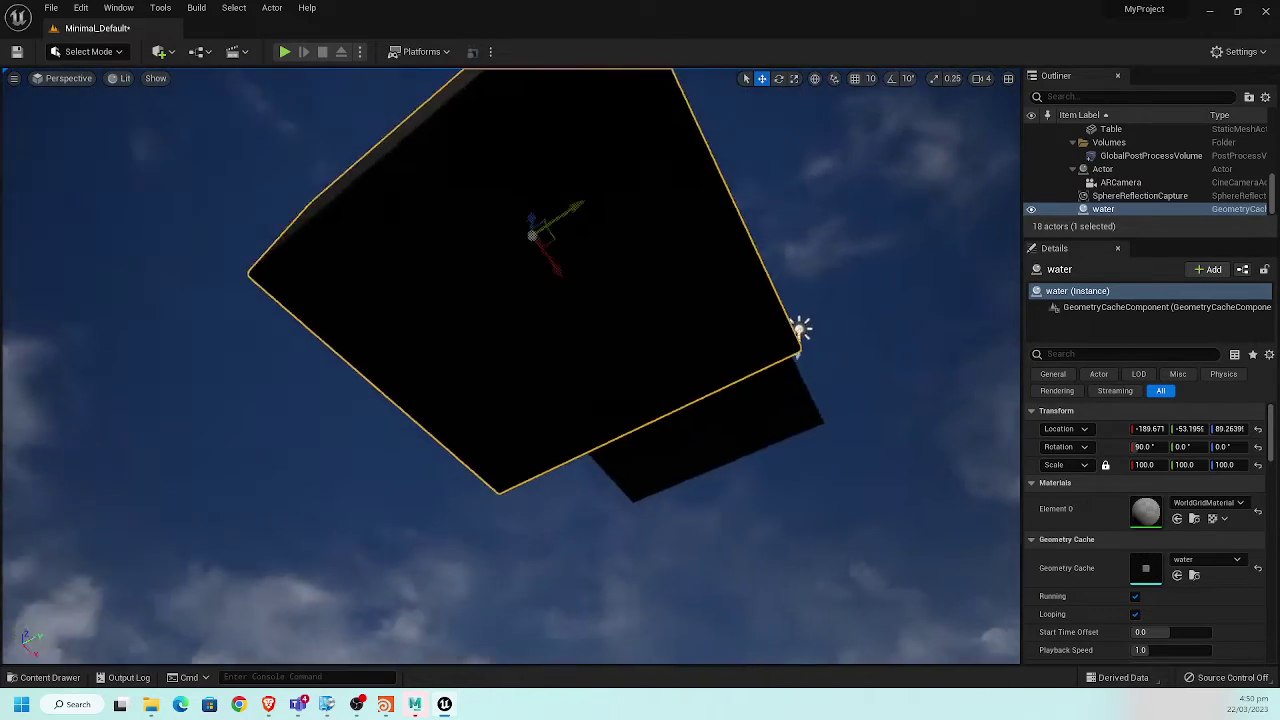
mouse_move(492, 250)
right_mouse_down()
mouse_move(492, 288)
mouse_move(669, 305)
right_mouse_up()
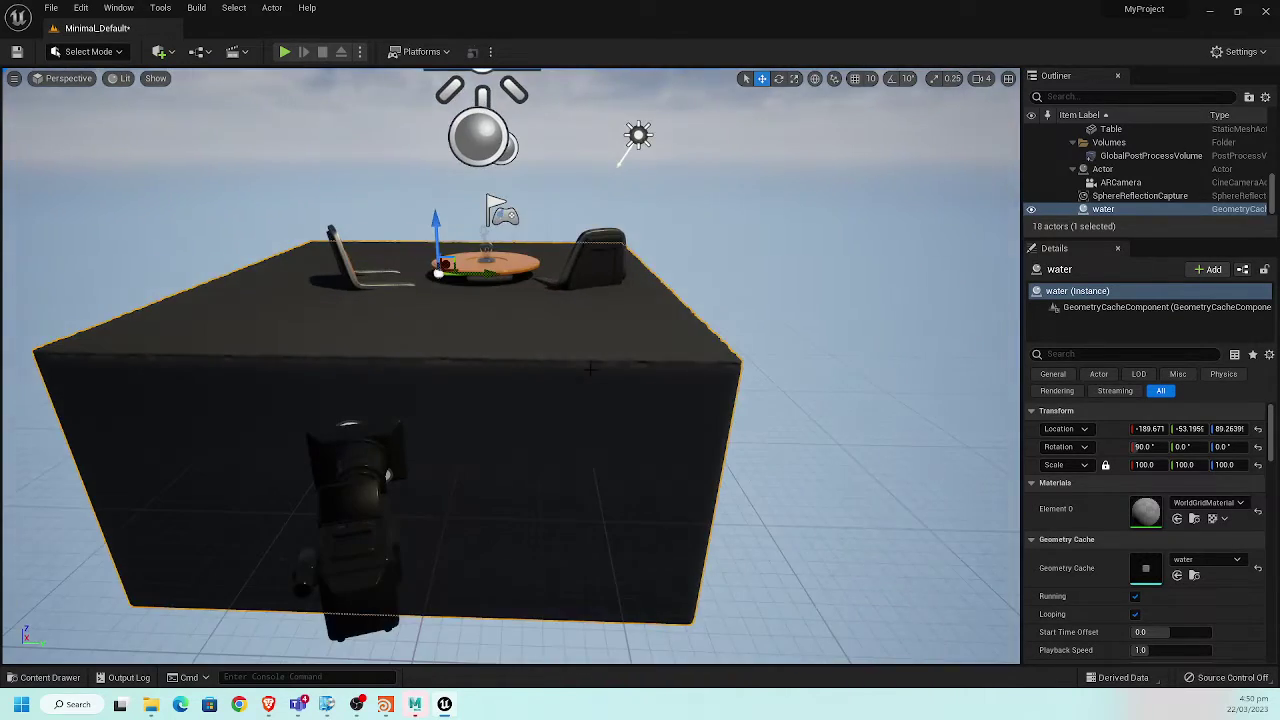
right_click_drag(525, 367, 464, 365)
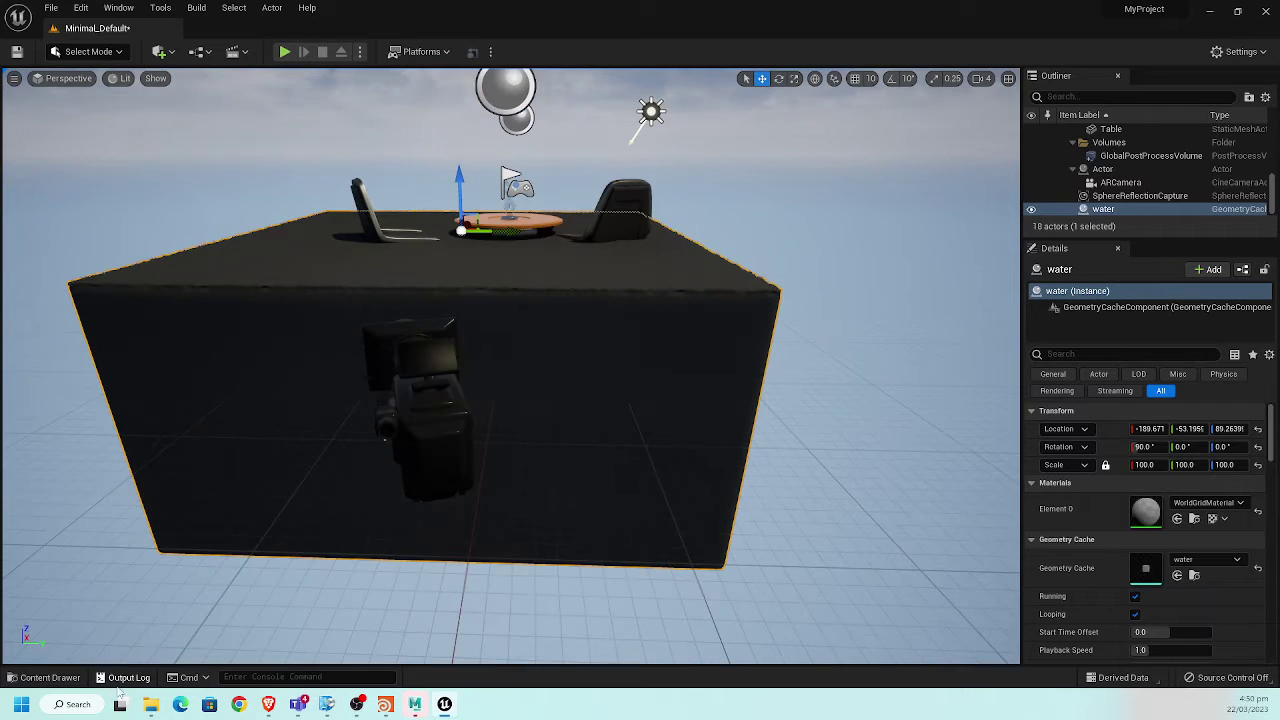
- Open NewLevelSequence from the Content folder and view through its camera cuts
left_click(45, 678)
left_click(271, 450)
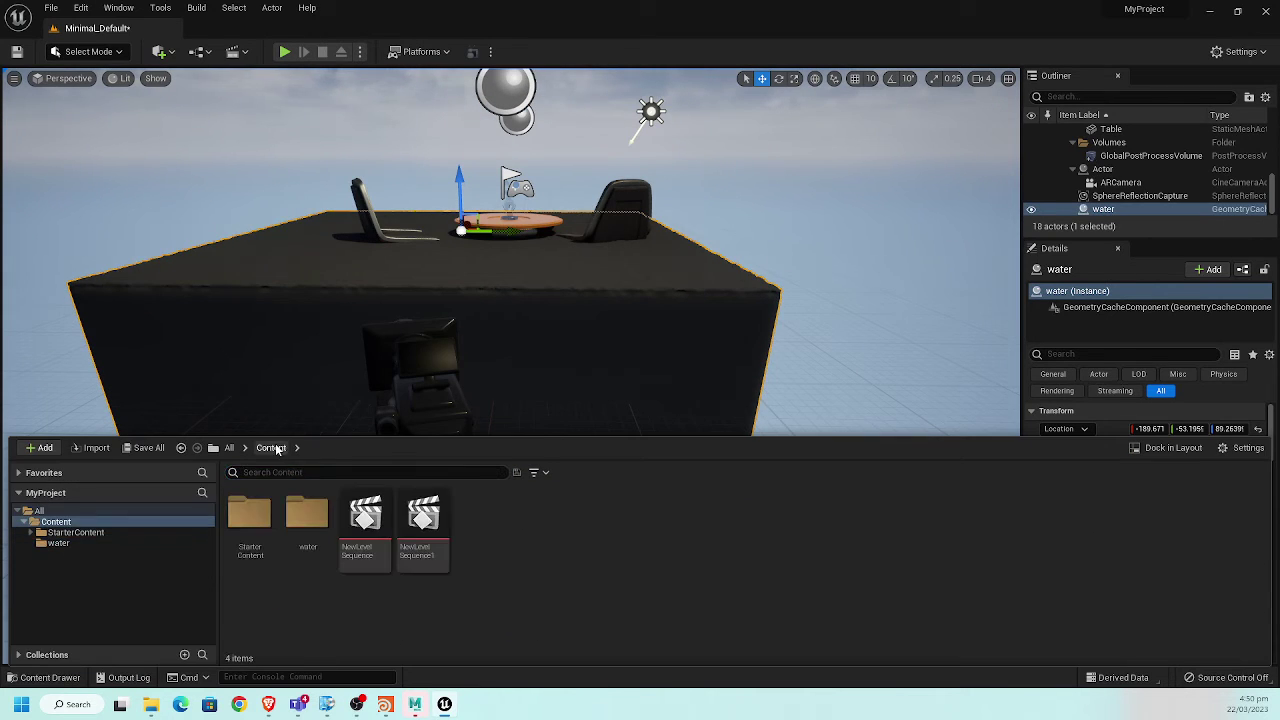
double_click(363, 524)
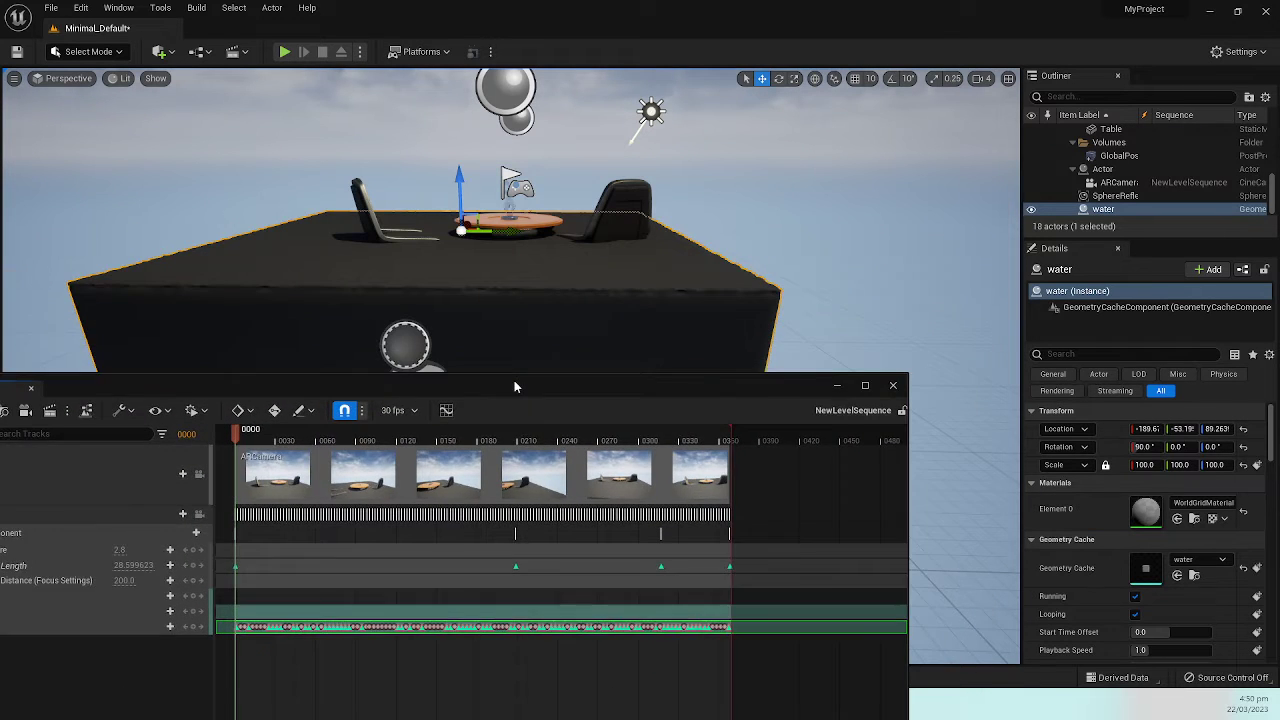
left_click_drag(625, 184, 574, 334)
left_click(259, 427)
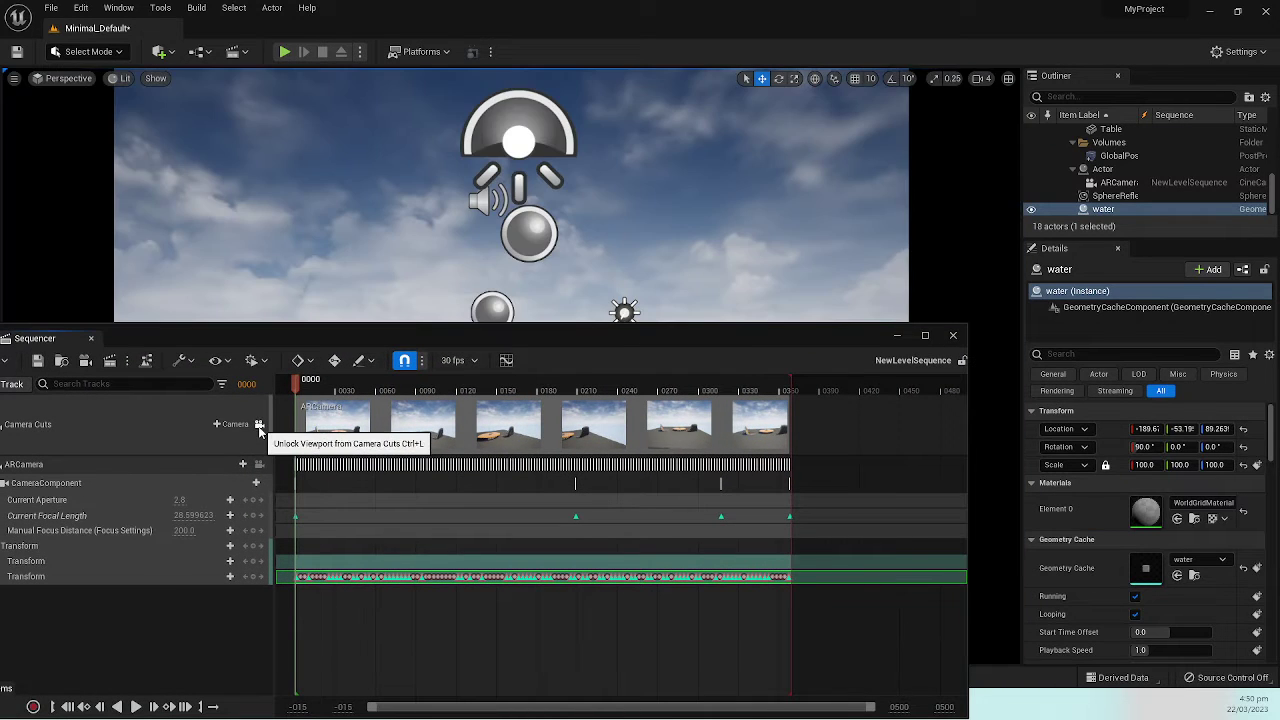
- Drag the water actor into Sequencer and give it a Geometry Cache track
mouse_move(357, 340)
left_mouse_down()
mouse_move(433, 577)
mouse_move(765, 160)
left_mouse_up()
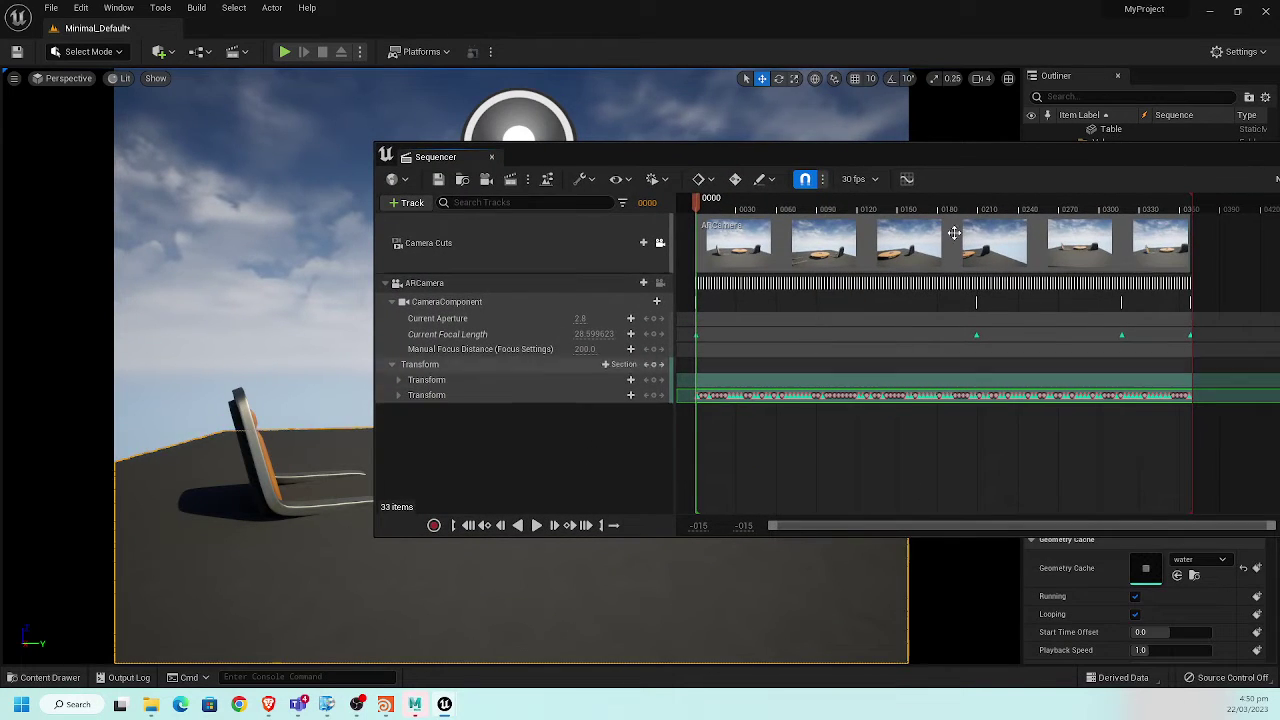
left_click_drag(1055, 152, 170, 245)
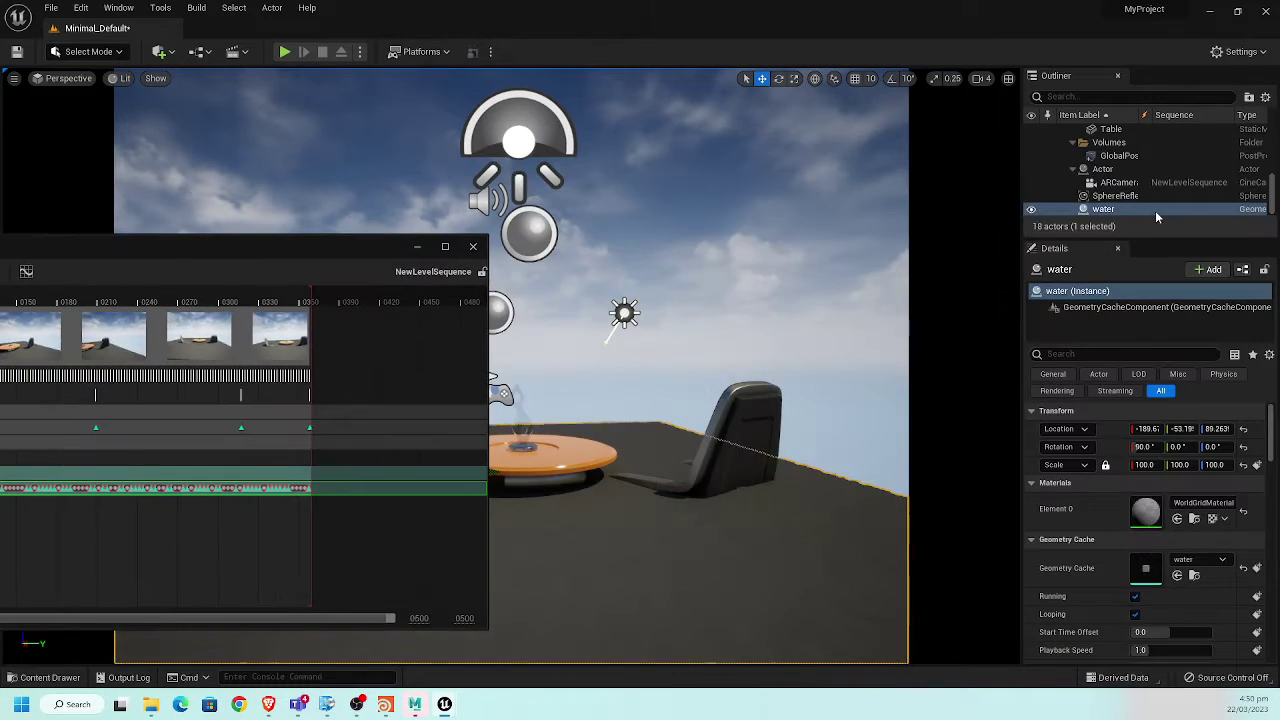
left_click_drag(1136, 210, 137, 526)
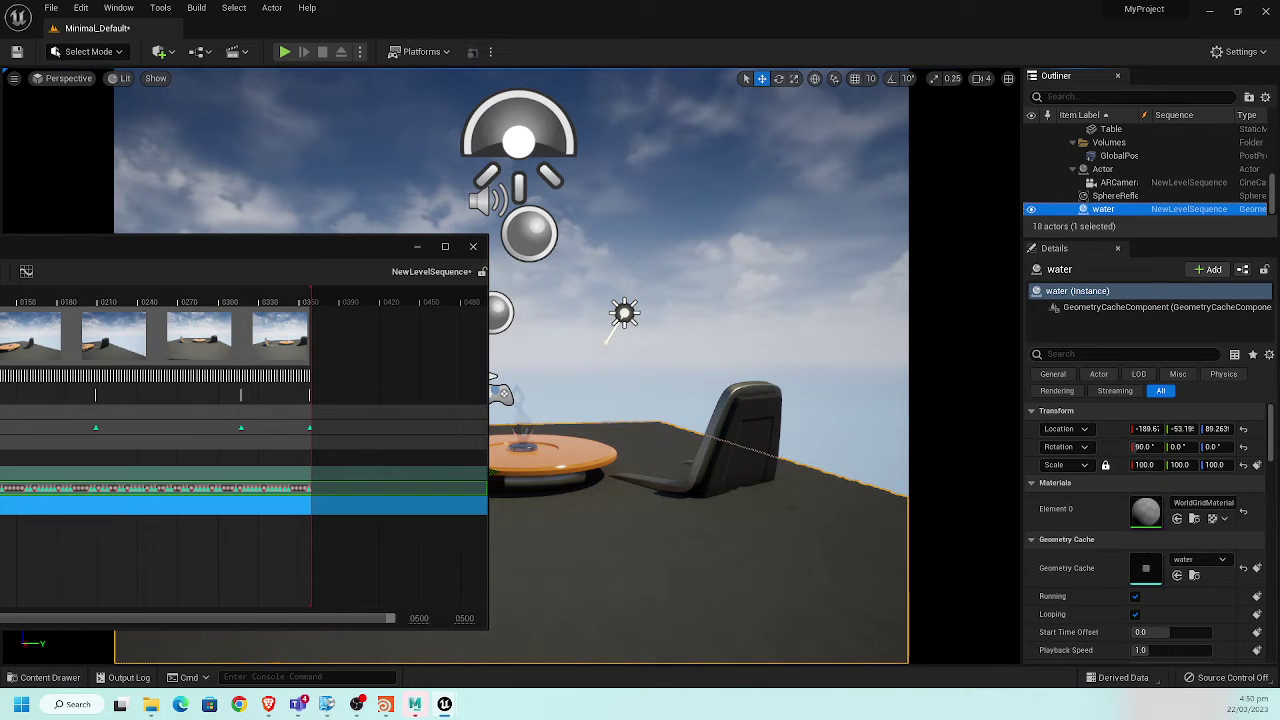
left_click_drag(240, 246, 702, 224)
left_click(580, 485)
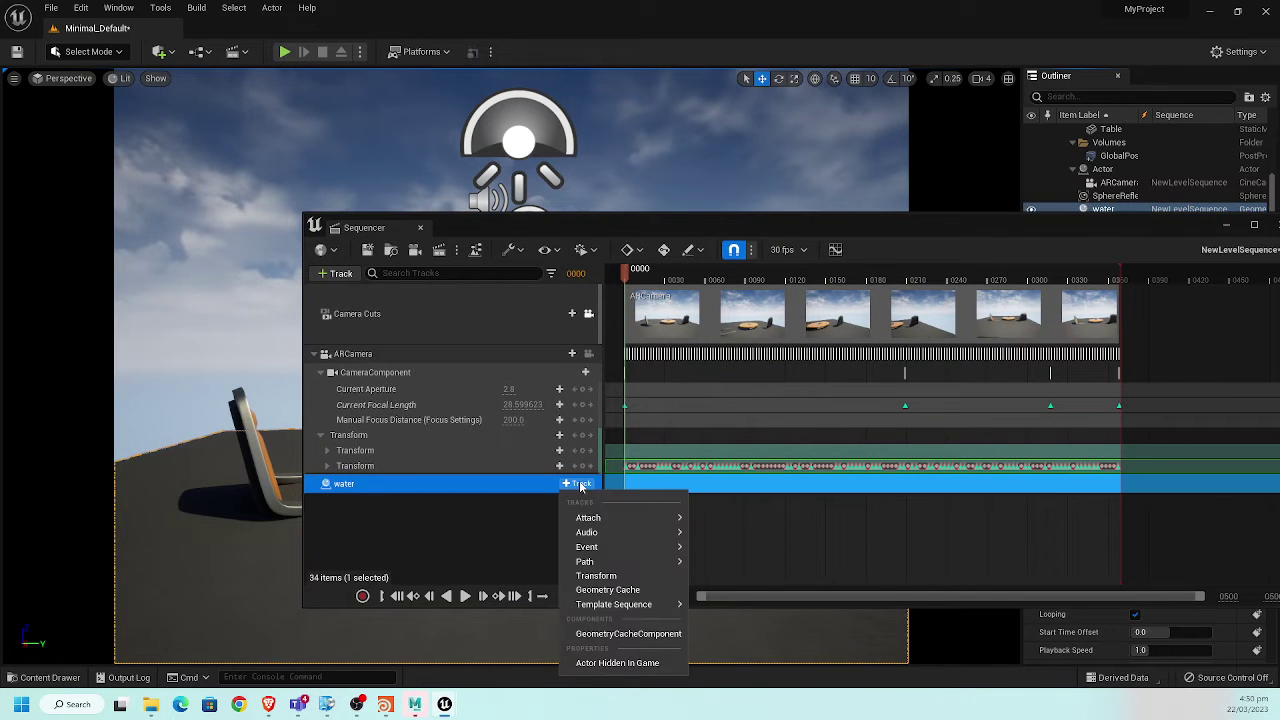
left_click(612, 590)
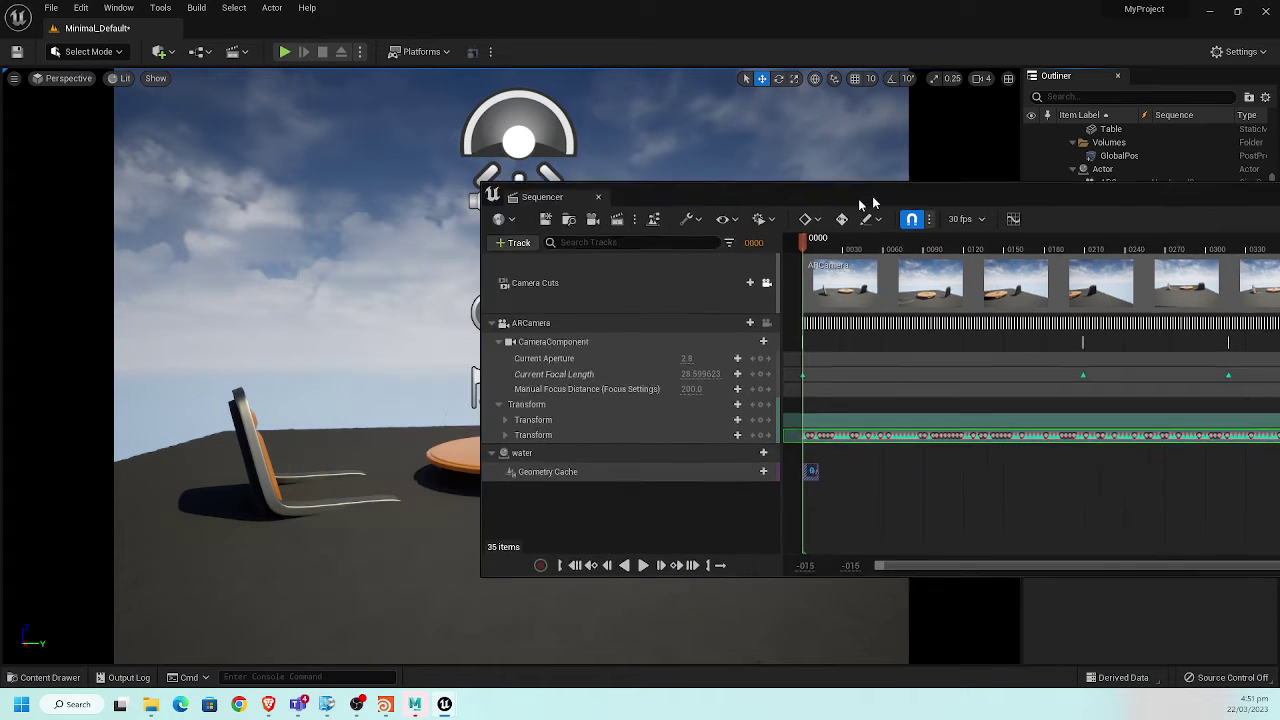
- Play the level sequence to preview the water simulation
left_click_drag(674, 228, 1017, 111)
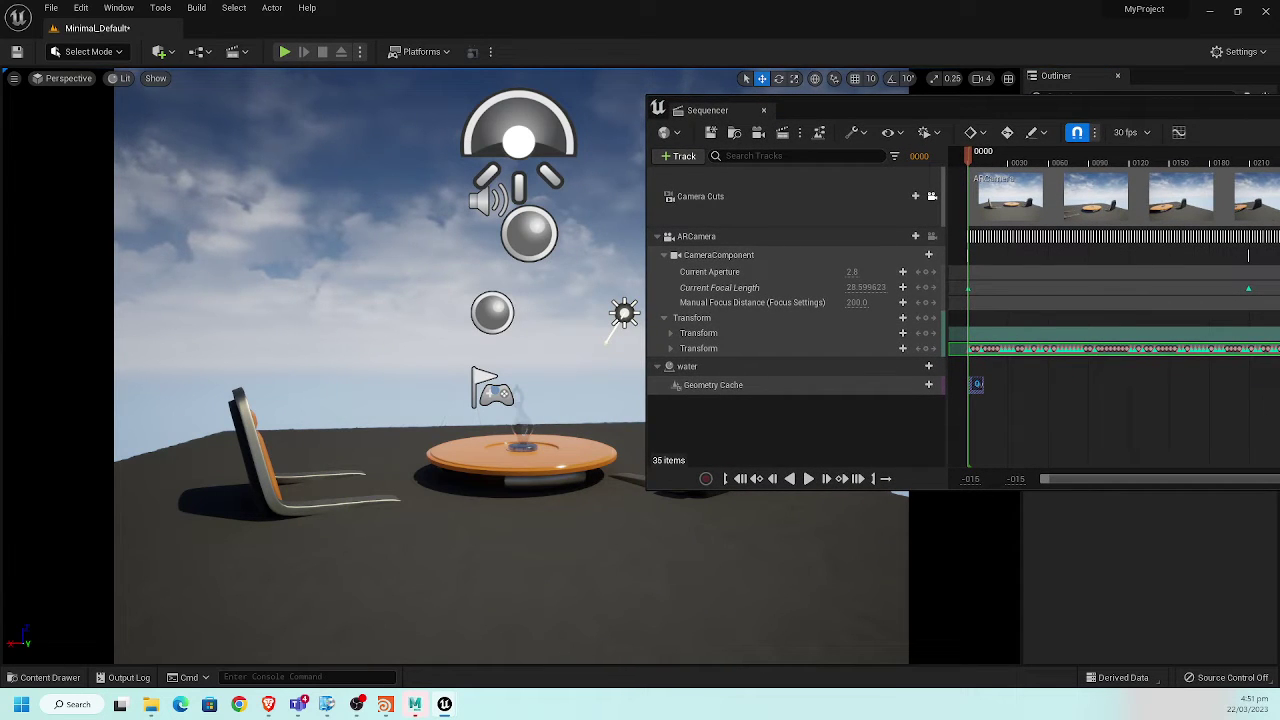
left_click_drag(1038, 106, 130, 142)
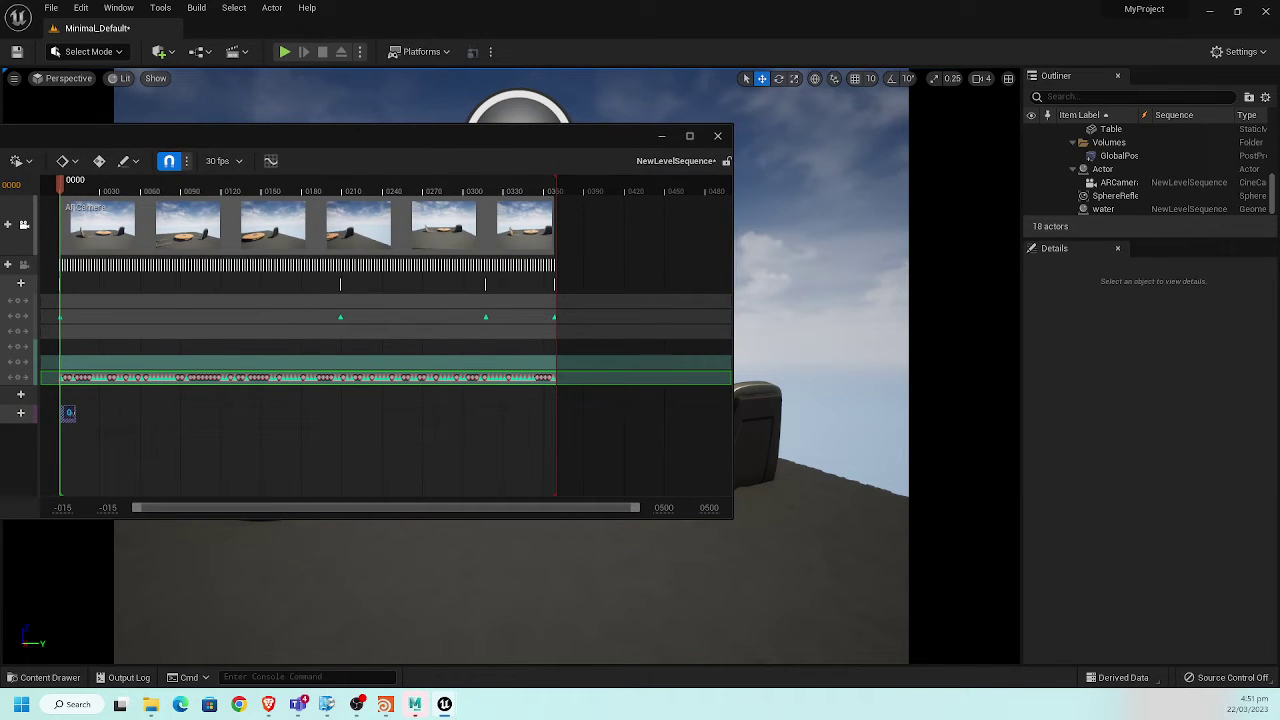
key("space")
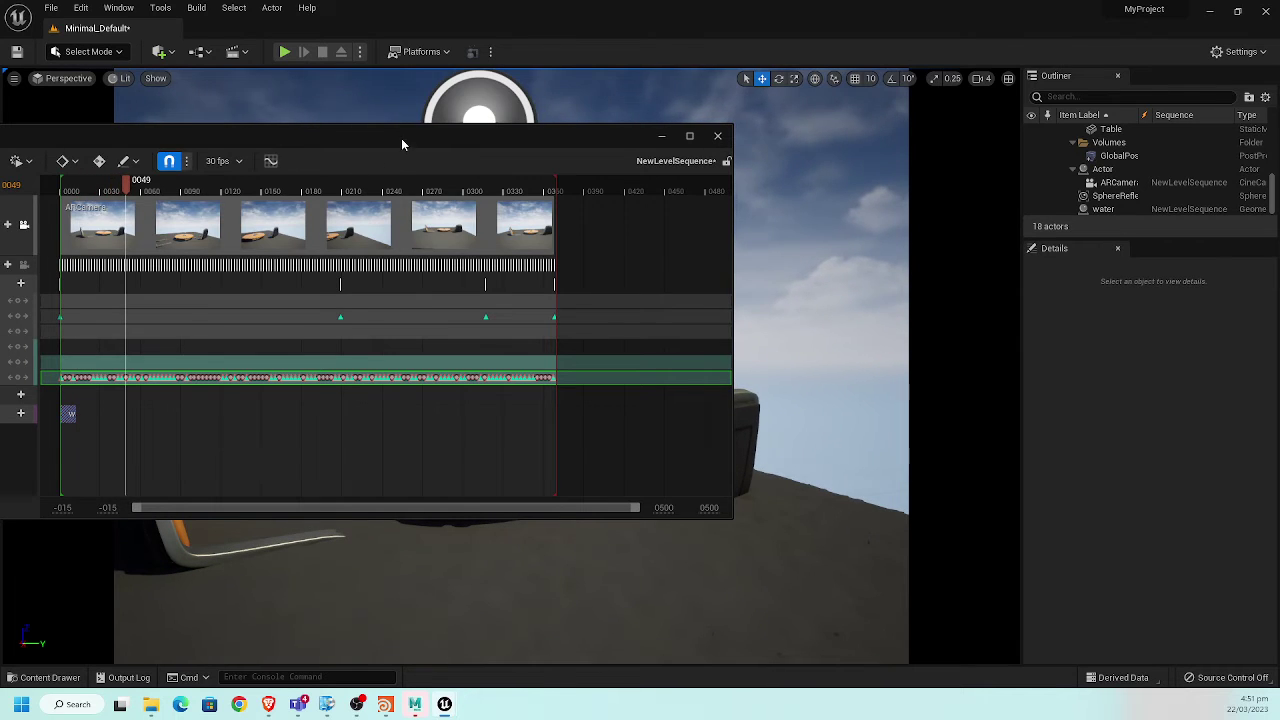
- Unlock the viewport from Camera Cuts, fly over the table, and scrub back to the splash
left_click_drag(401, 137, 1228, 110)
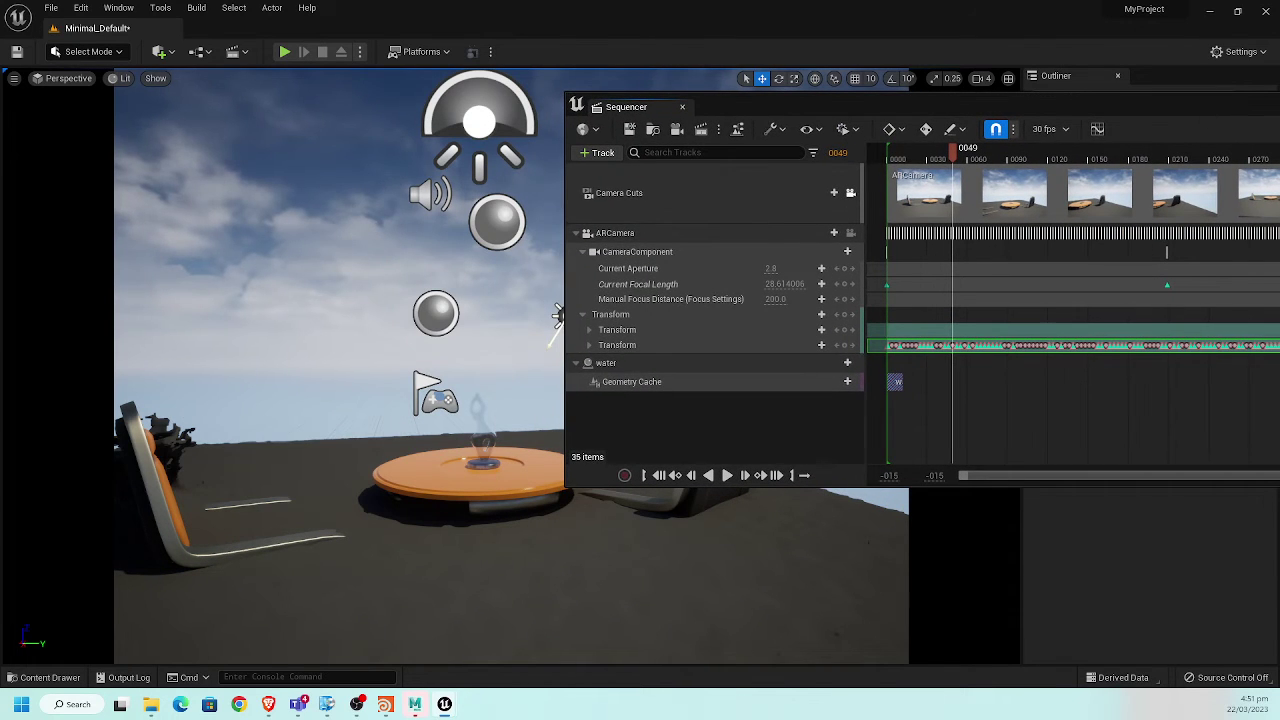
left_click(850, 192)
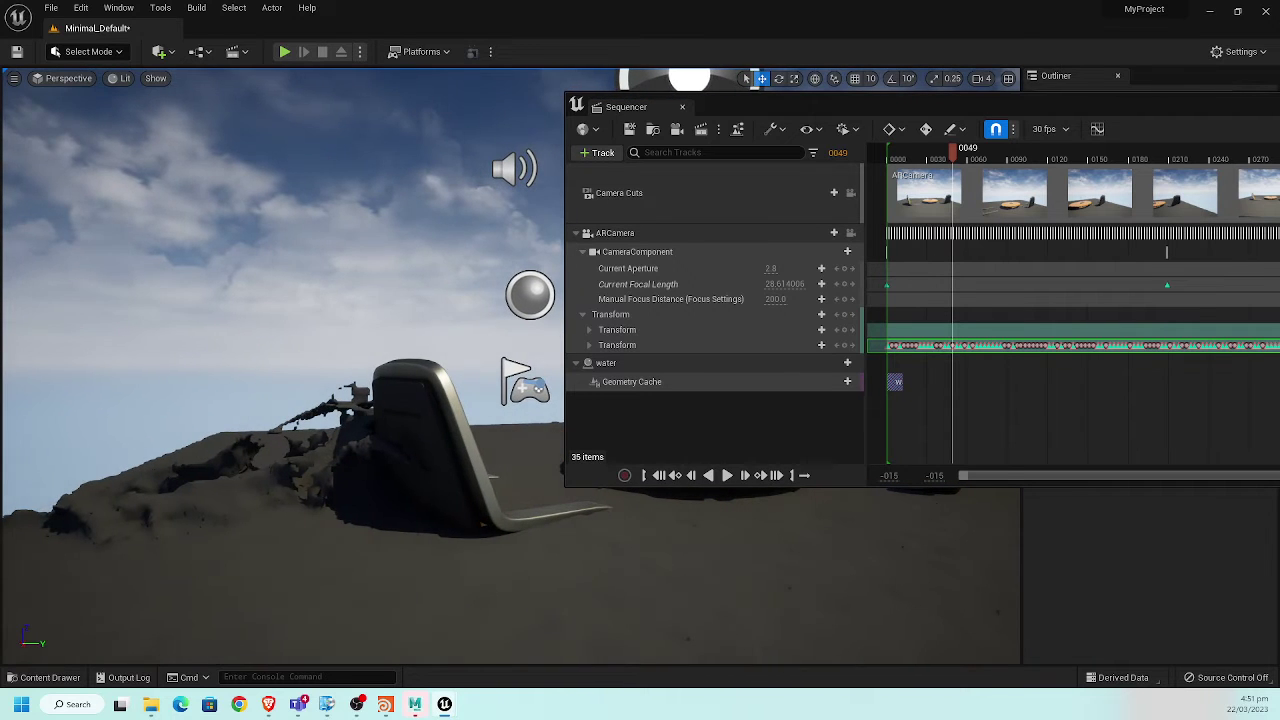
right_click_drag(300, 300, 360, 360)
right_click_drag(330, 513, 330, 513)
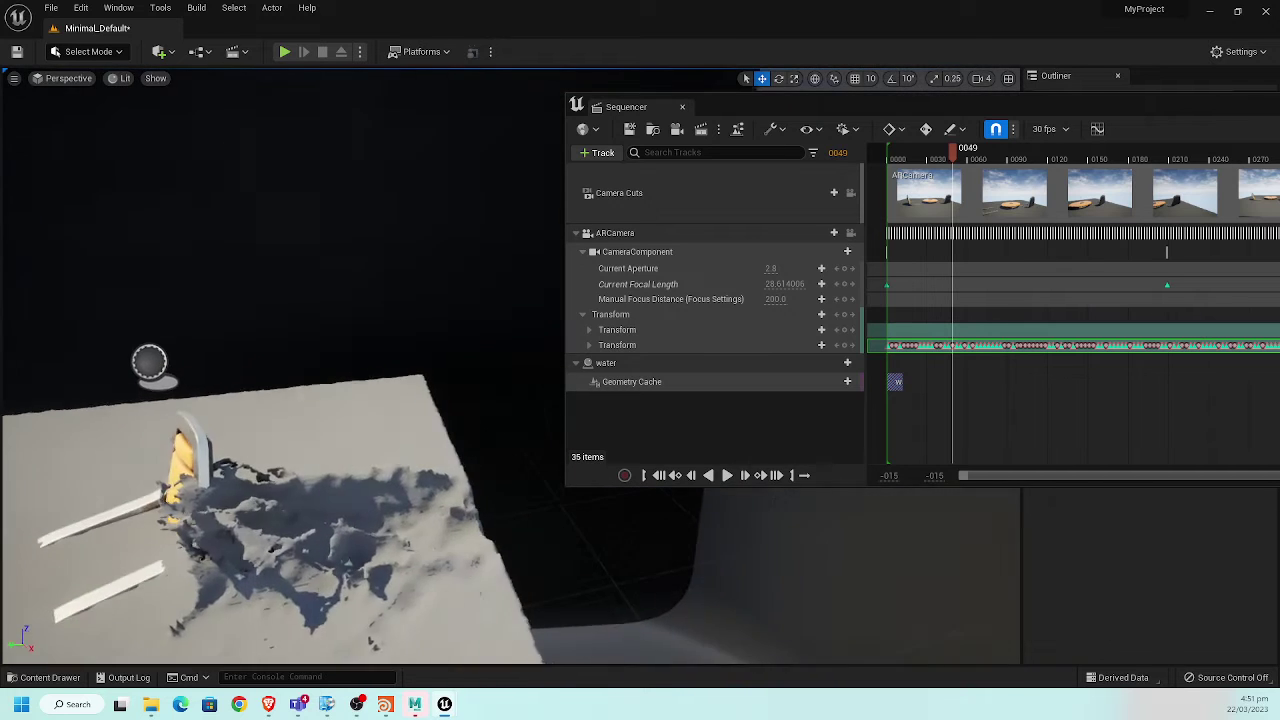
right_click_drag(330, 513, 330, 513)
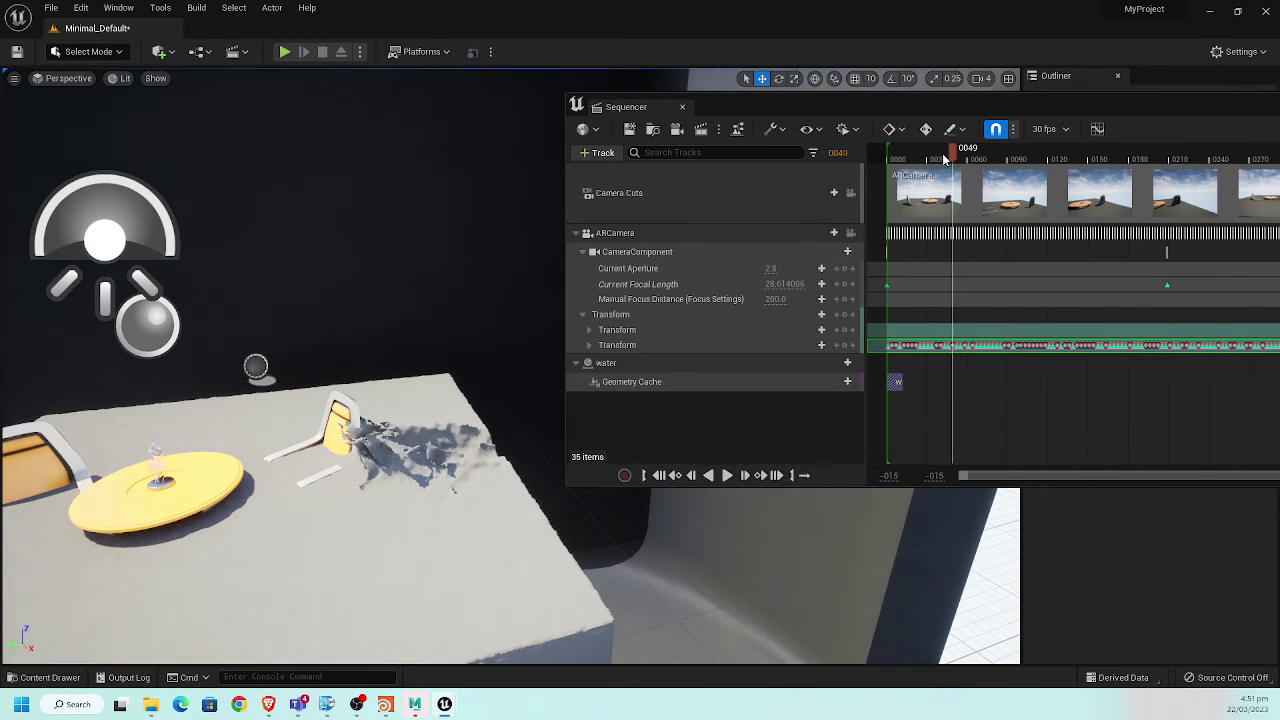
mouse_move(955, 150)
left_mouse_down()
mouse_move(888, 160)
mouse_move(906, 160)
left_mouse_up()
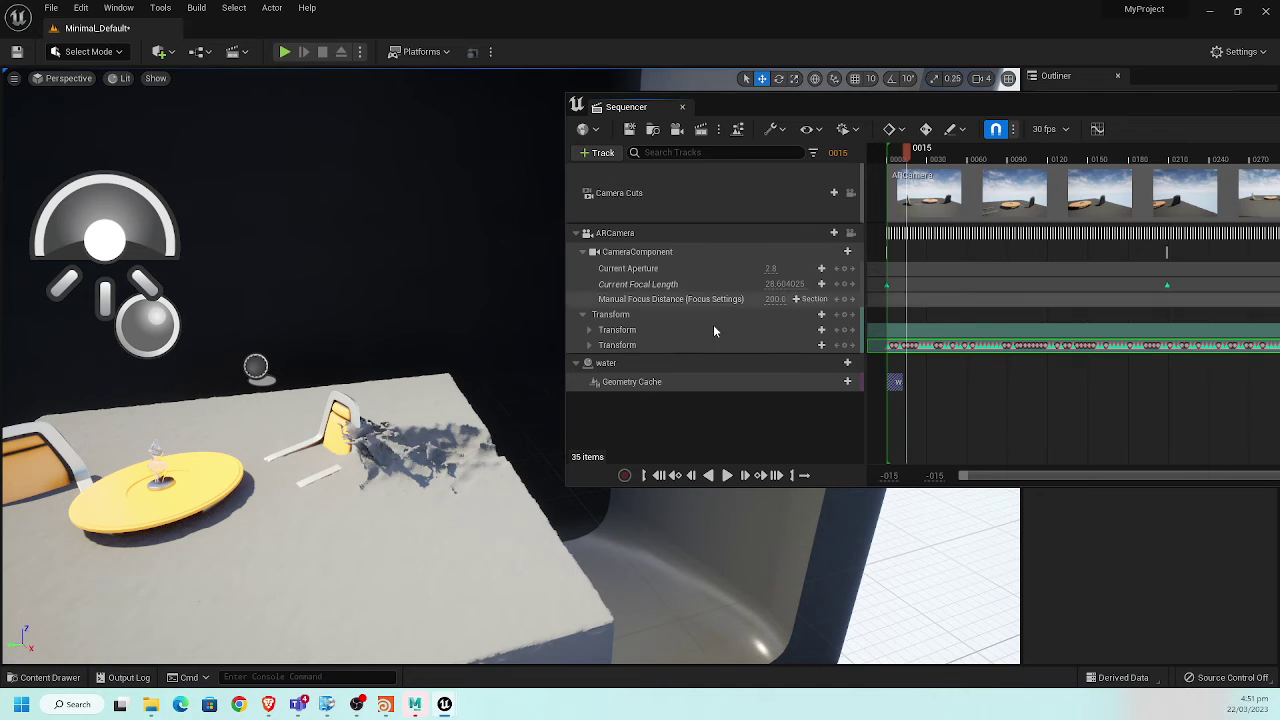